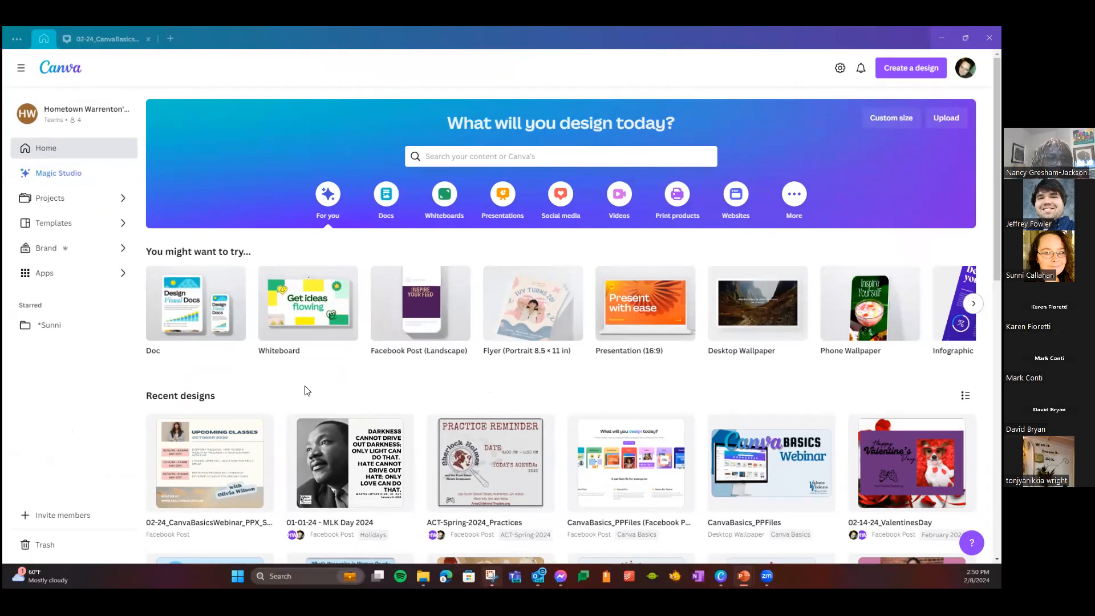
{"action": "double_click", "coordinate": [315, 50]}
{"action": "double_click", "coordinate": [557, 67]}
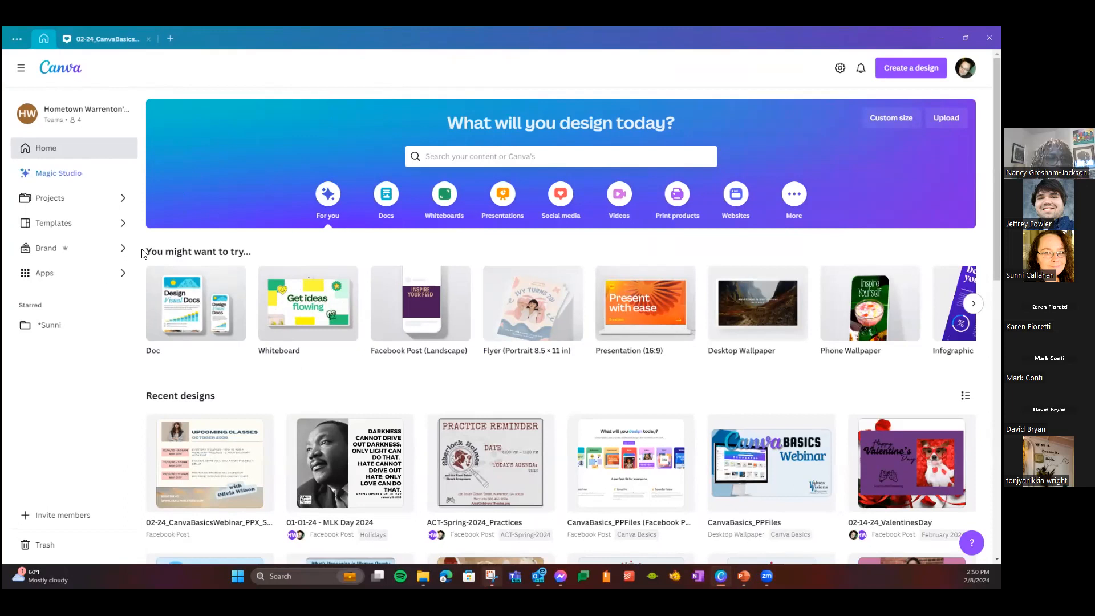
- Collapse the home page's main navigation menu and expand it again
{"action": "left_click", "coordinate": [22, 68]}
{"action": "left_click", "coordinate": [21, 69]}
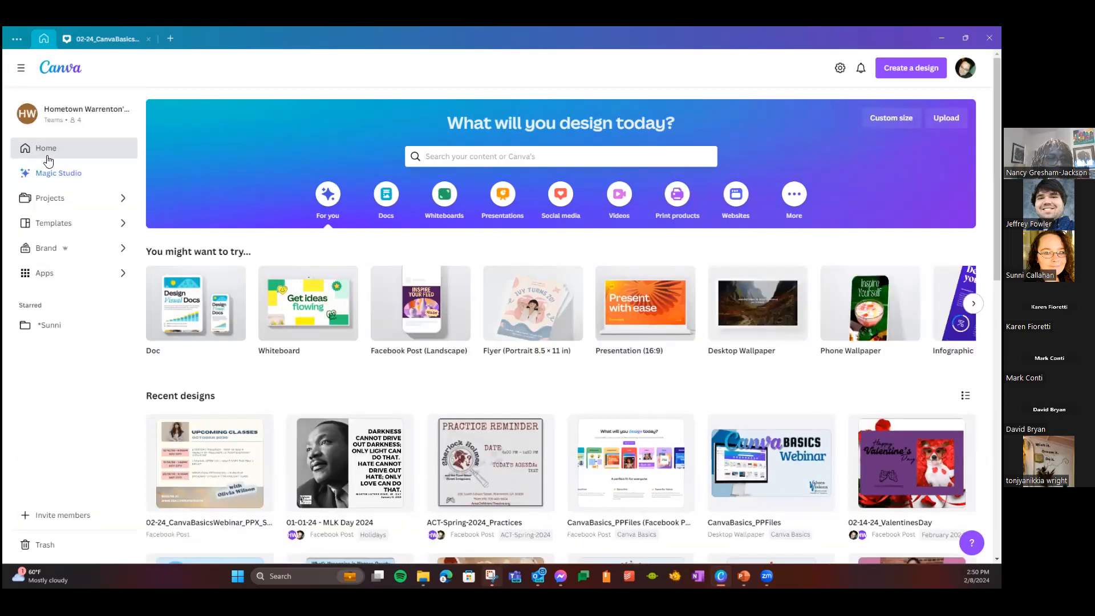
{"action": "left_click", "coordinate": [20, 69]}
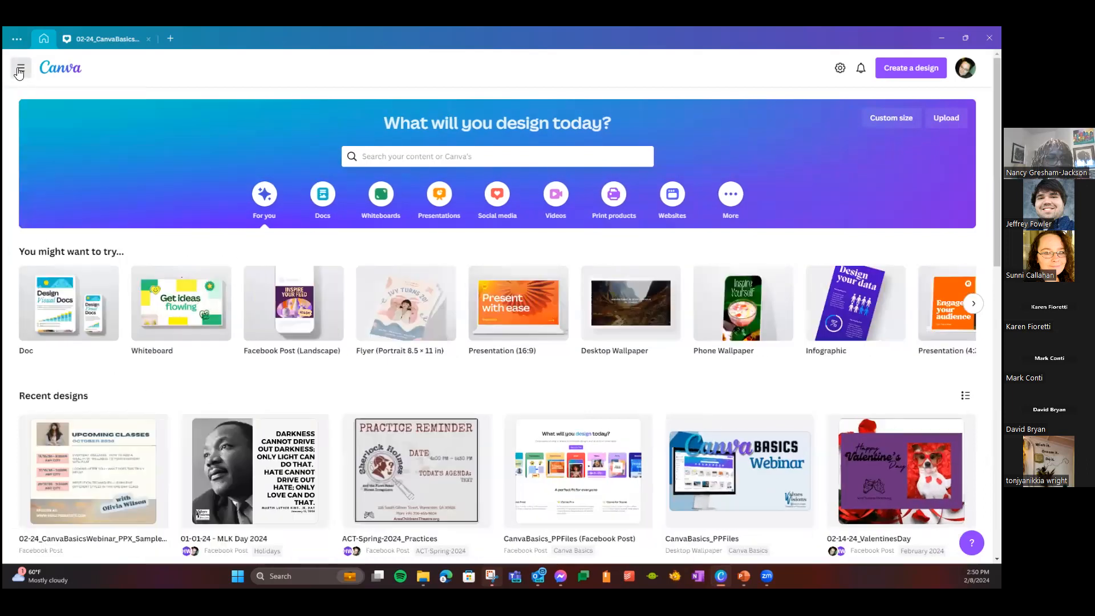
{"action": "left_click", "coordinate": [21, 69]}
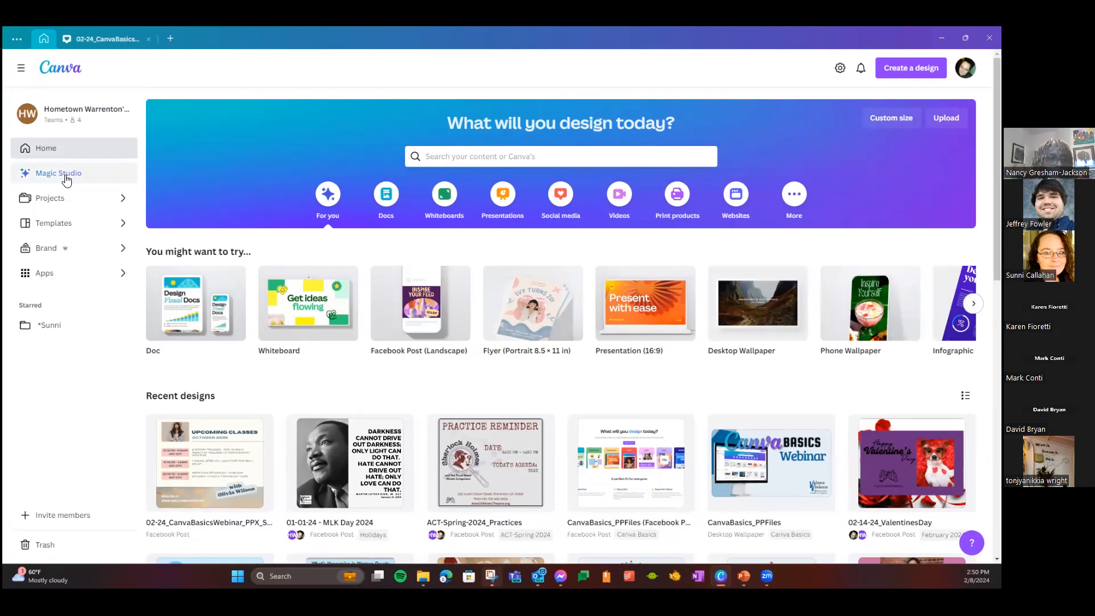
- Open the Projects page and look through its folders, designs, images and videos
{"action": "left_click", "coordinate": [63, 199]}
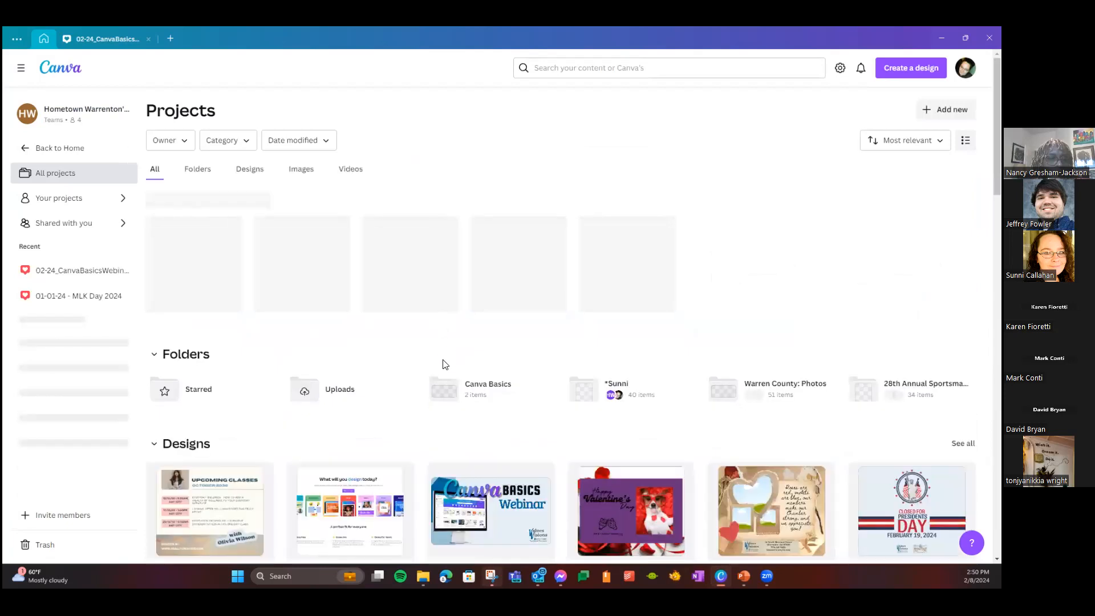
{"action": "scroll", "coordinate": [443, 359], "scroll_direction": "down", "scroll_amount": 3}
{"action": "scroll", "coordinate": [381, 303], "scroll_direction": "down", "scroll_amount": 8}
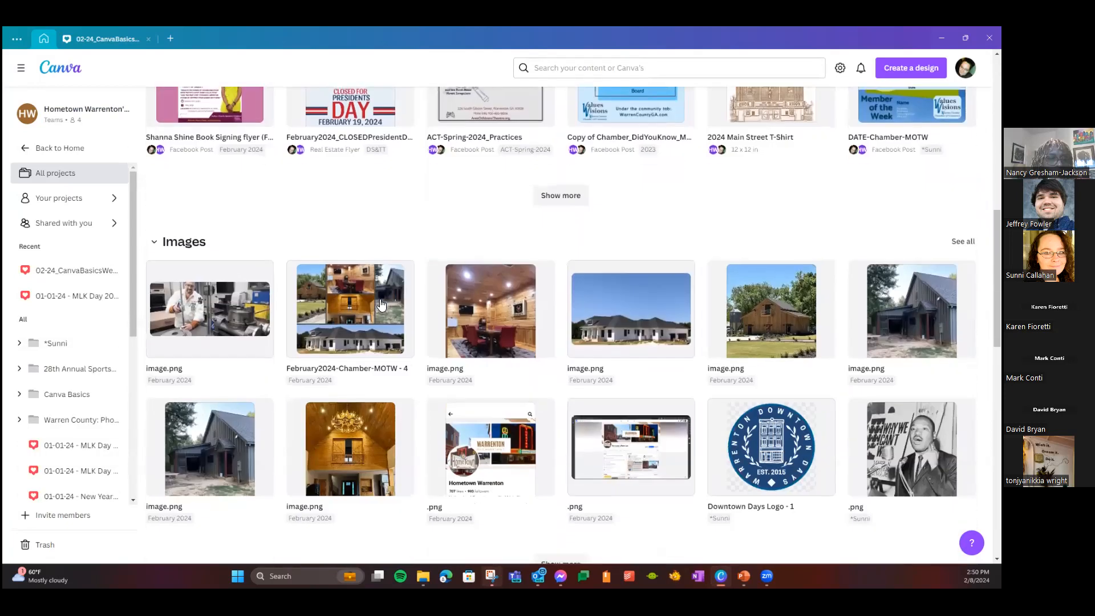
{"action": "scroll", "coordinate": [381, 306], "scroll_direction": "up", "scroll_amount": 4}
{"action": "scroll", "coordinate": [381, 306], "scroll_direction": "down", "scroll_amount": 7}
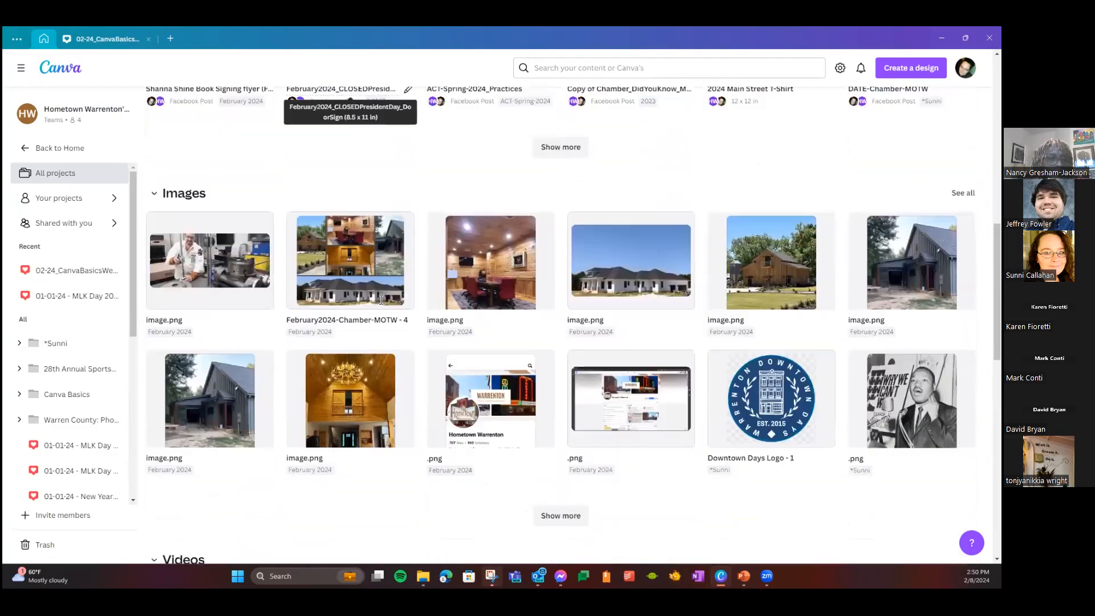
{"action": "scroll", "coordinate": [381, 308], "scroll_direction": "down", "scroll_amount": 3}
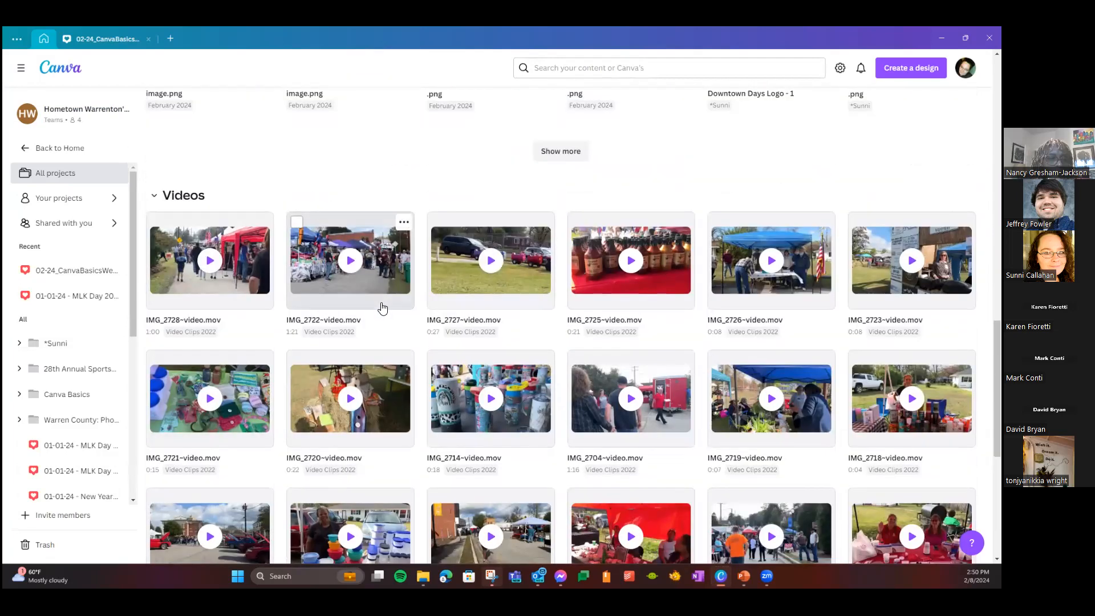
{"action": "scroll", "coordinate": [382, 308], "scroll_direction": "up", "scroll_amount": 15}
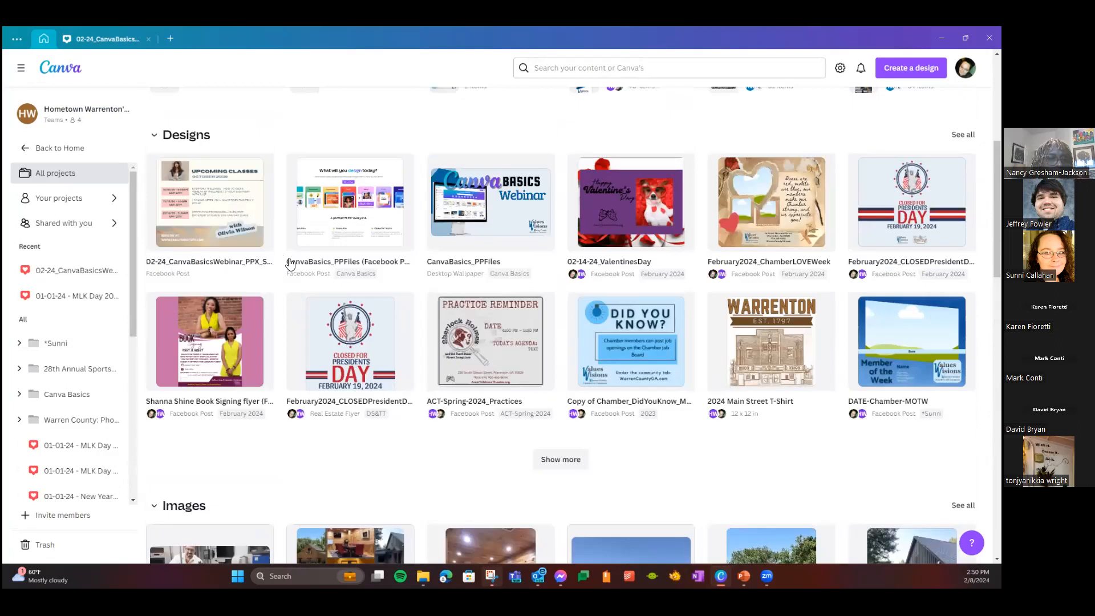
{"action": "scroll", "coordinate": [285, 296], "scroll_direction": "up", "scroll_amount": 1}
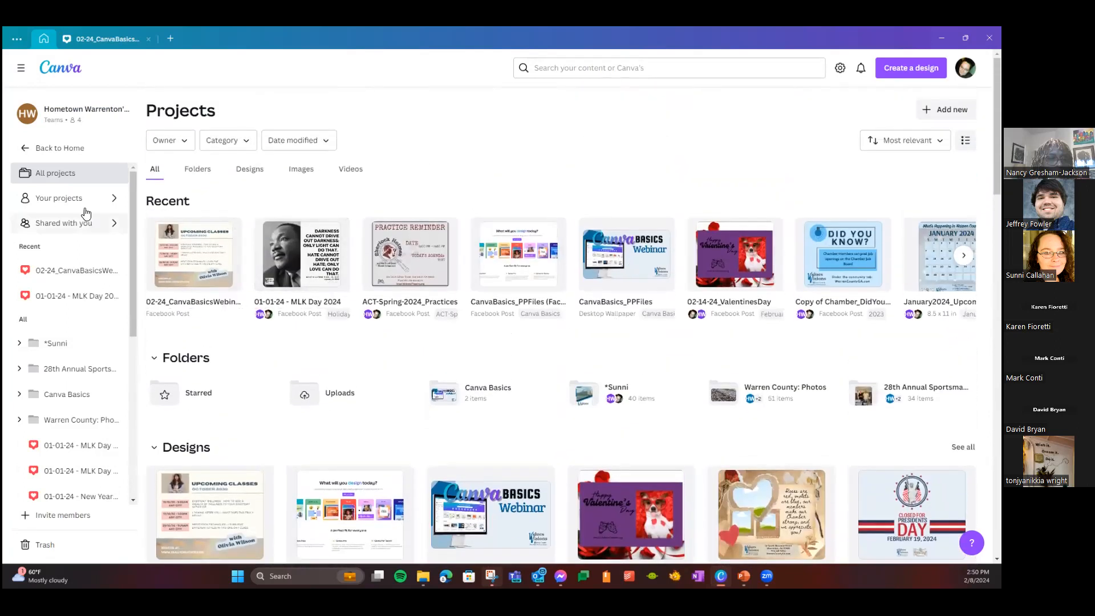
- View only your own projects, and return through all projects to the home page
{"action": "left_click", "coordinate": [114, 199]}
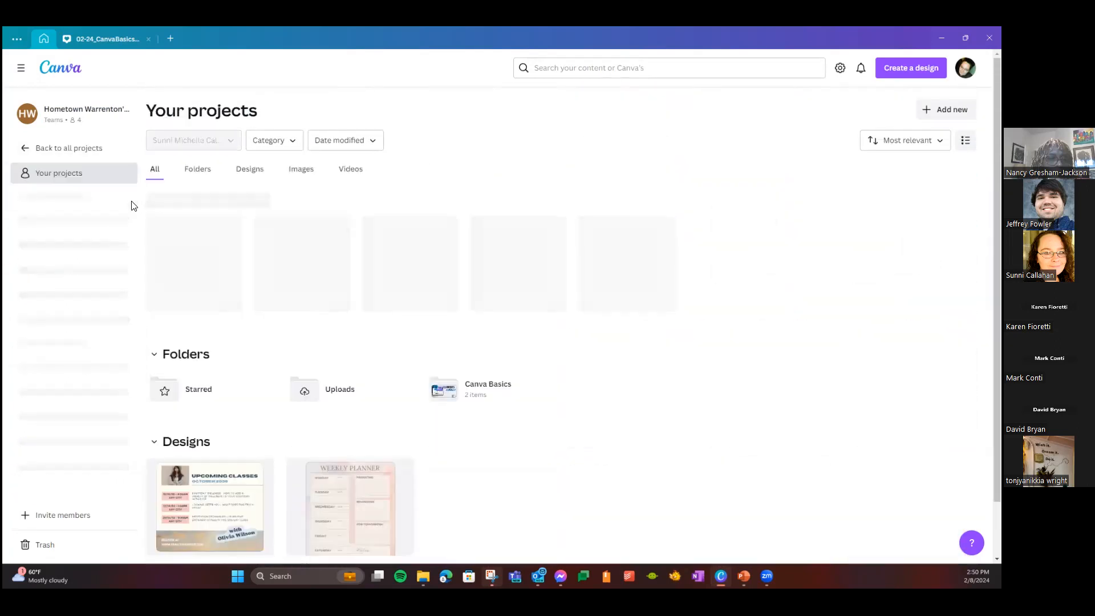
{"action": "left_click", "coordinate": [24, 154]}
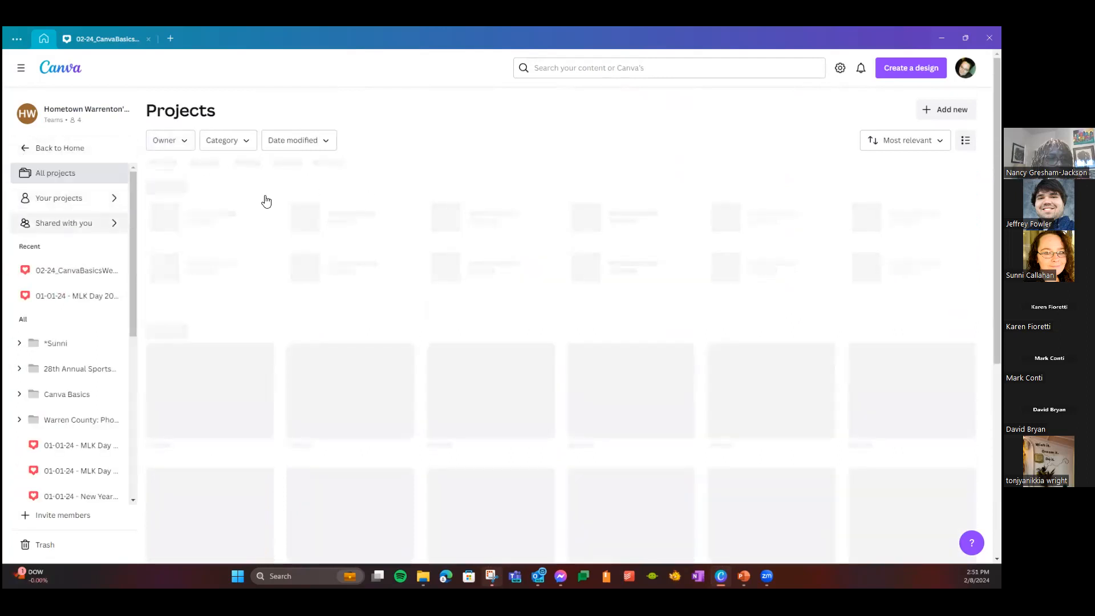
{"action": "left_click", "coordinate": [41, 149]}
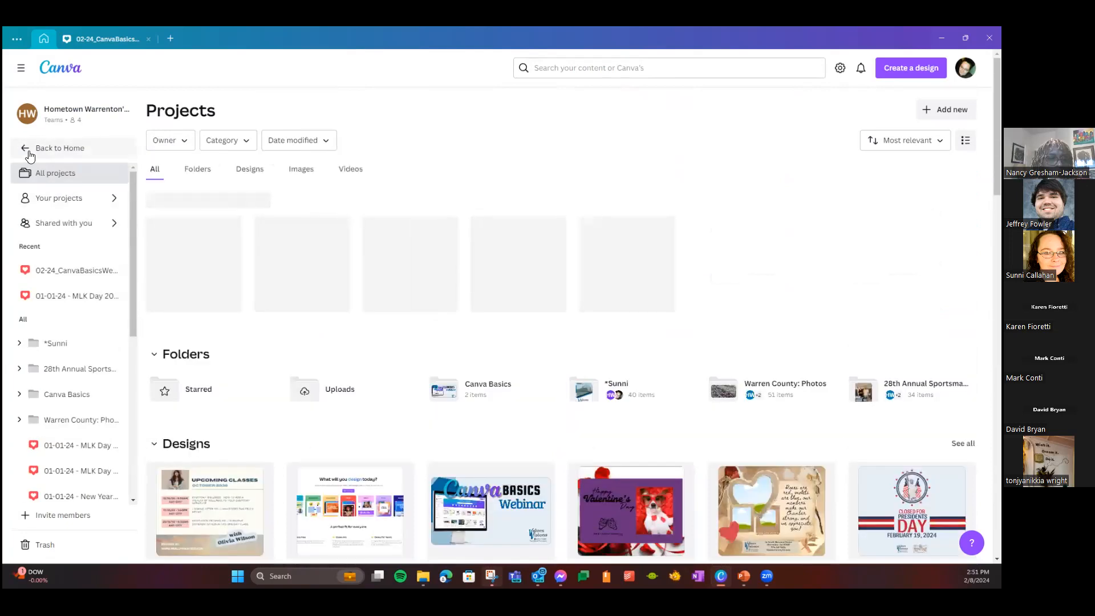
{"action": "left_click", "coordinate": [26, 153]}
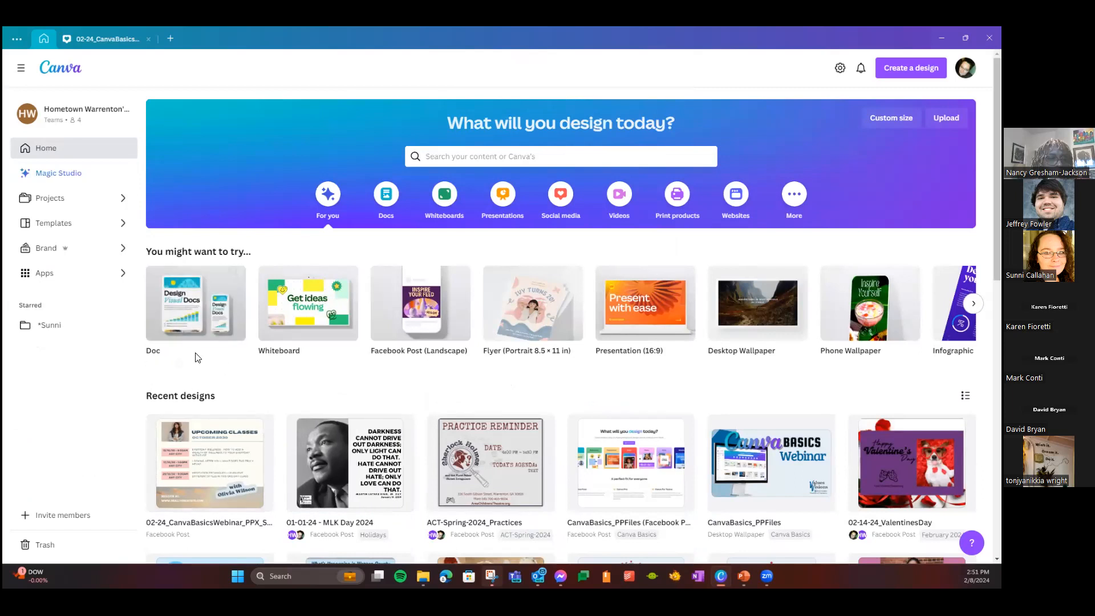
- Review the full list of all projects once more and go back to the home page
{"action": "left_click", "coordinate": [125, 201]}
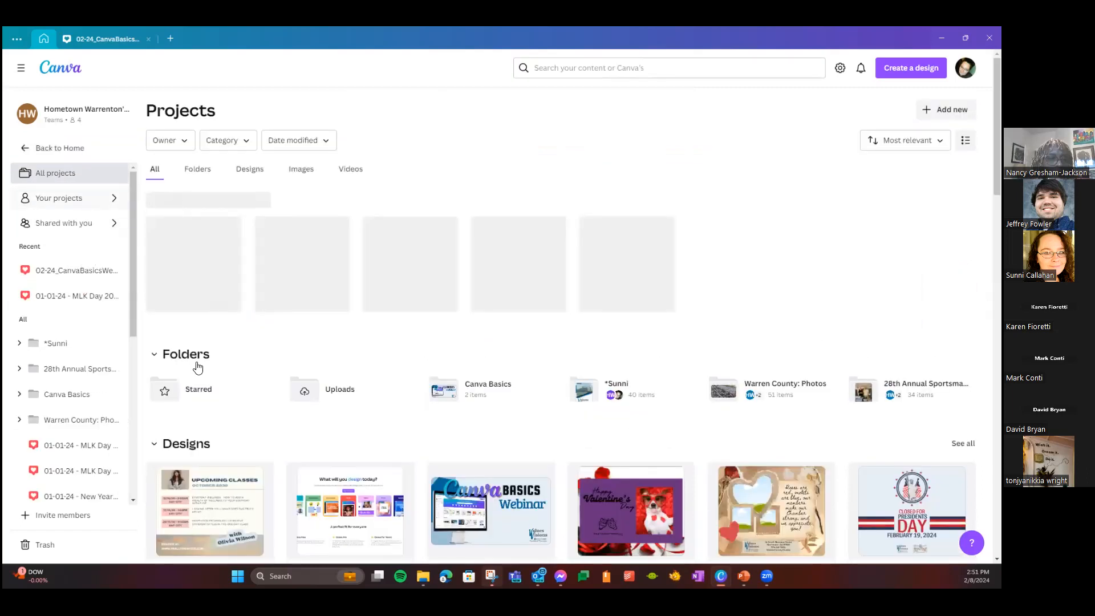
{"action": "scroll", "coordinate": [198, 368], "scroll_direction": "down", "scroll_amount": 3}
{"action": "scroll", "coordinate": [193, 324], "scroll_direction": "down", "scroll_amount": 5}
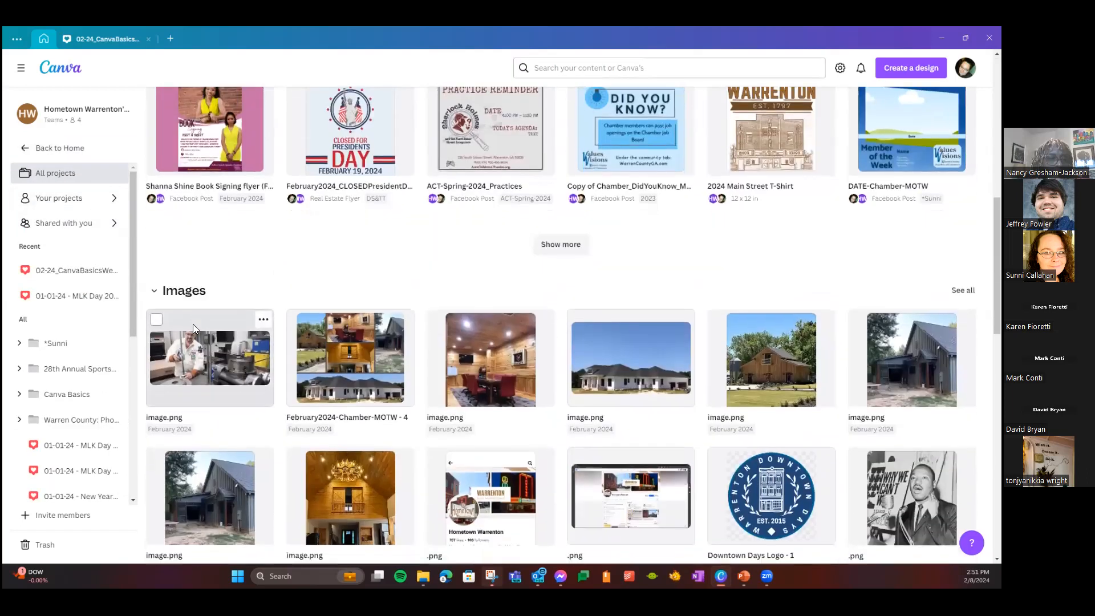
{"action": "scroll", "coordinate": [193, 324], "scroll_direction": "down", "scroll_amount": 15}
{"action": "scroll", "coordinate": [235, 359], "scroll_direction": "up", "scroll_amount": 10}
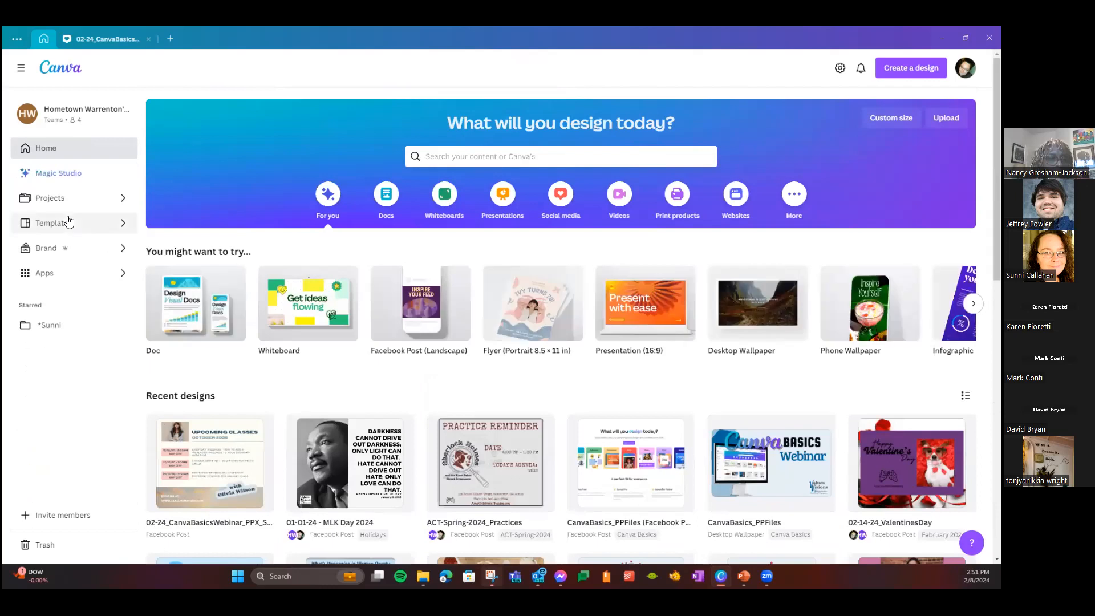
- Browse the template library's collections, trending designs, Instagram posts, presentations and flyers, and return to the home page
{"action": "left_click", "coordinate": [136, 226]}
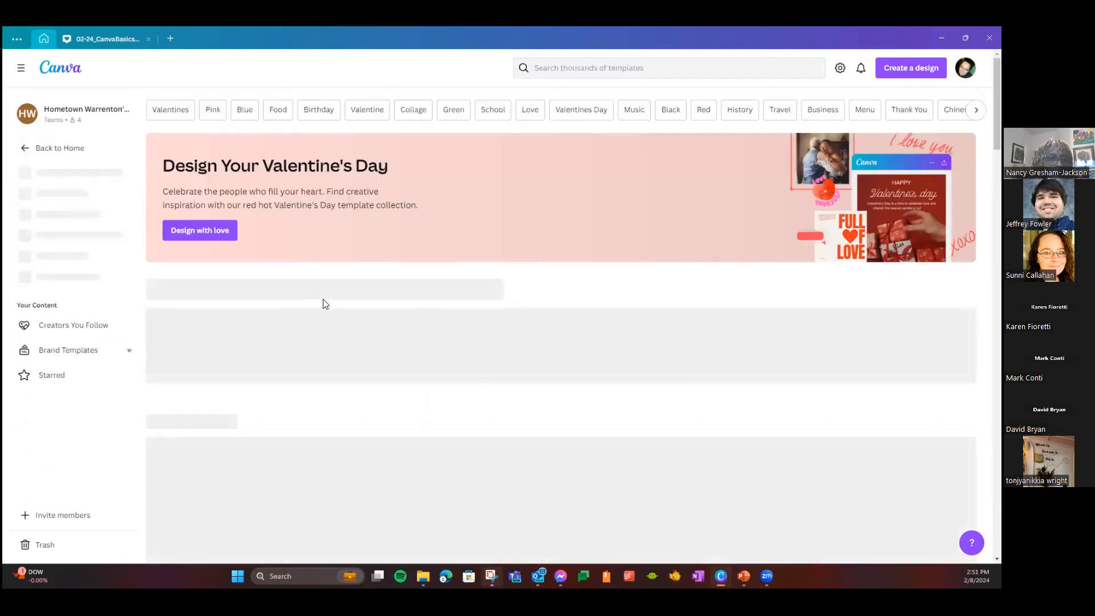
{"action": "scroll", "coordinate": [461, 362], "scroll_direction": "down", "scroll_amount": 5}
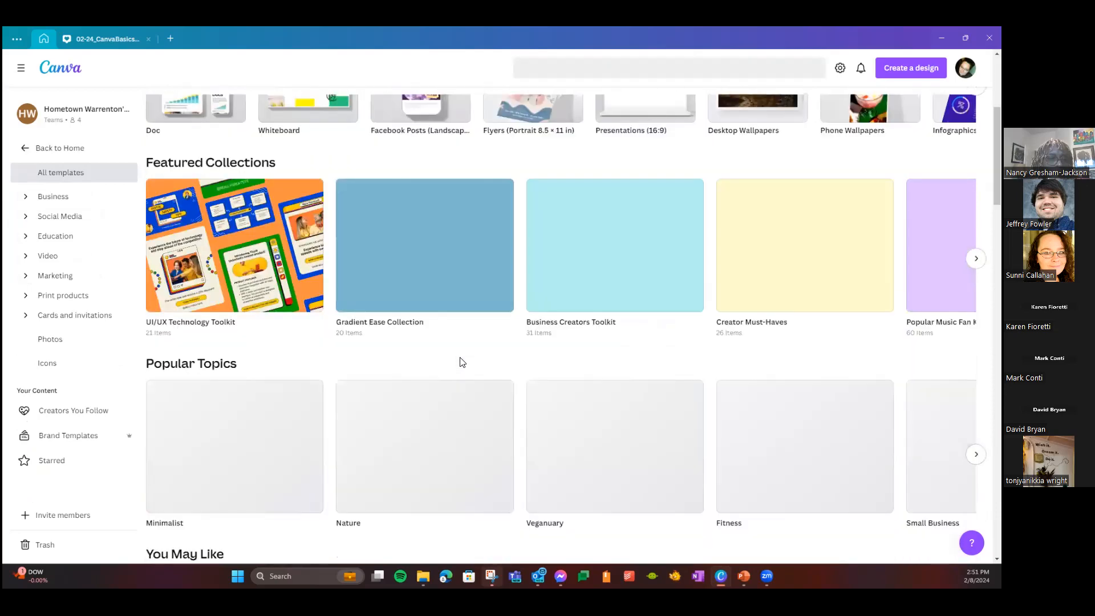
{"action": "scroll", "coordinate": [461, 362], "scroll_direction": "down", "scroll_amount": 4}
{"action": "scroll", "coordinate": [461, 363], "scroll_direction": "down", "scroll_amount": 15}
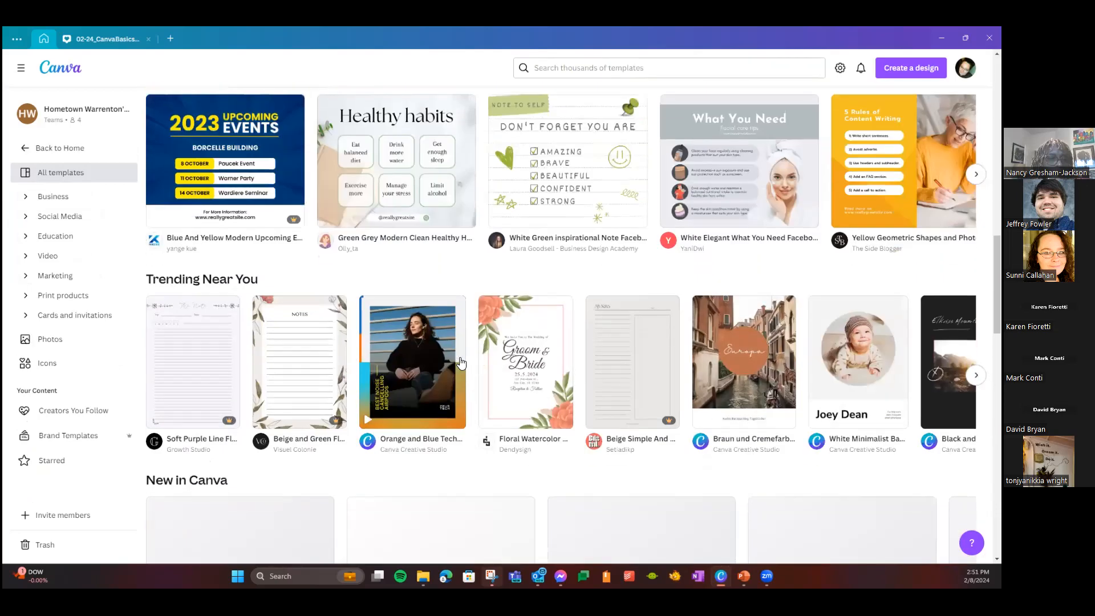
{"action": "scroll", "coordinate": [461, 362], "scroll_direction": "down", "scroll_amount": 13}
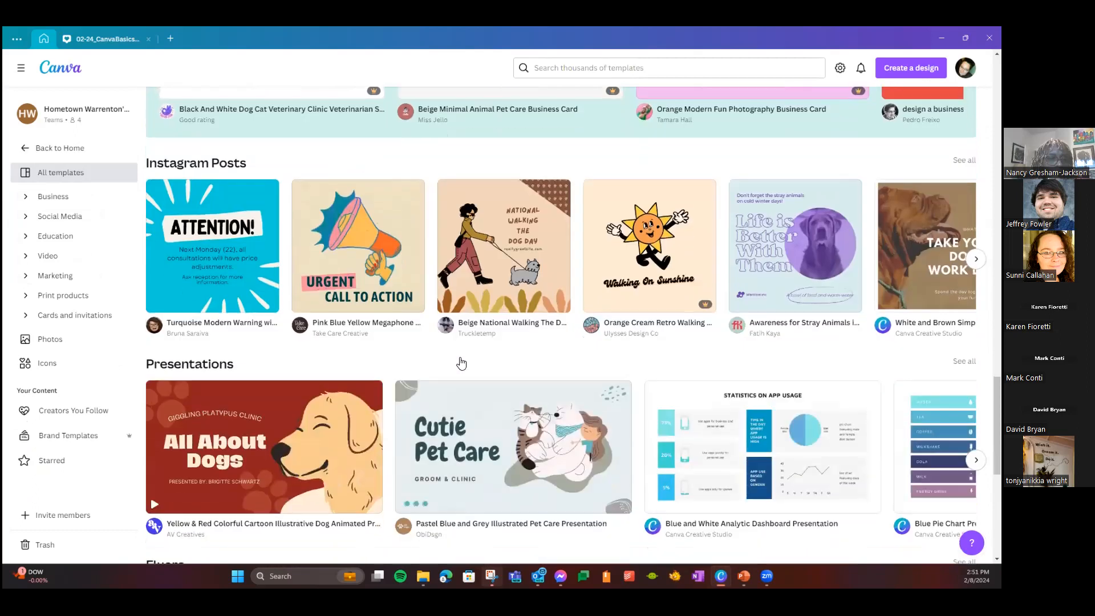
{"action": "scroll", "coordinate": [461, 362], "scroll_direction": "down", "scroll_amount": 1}
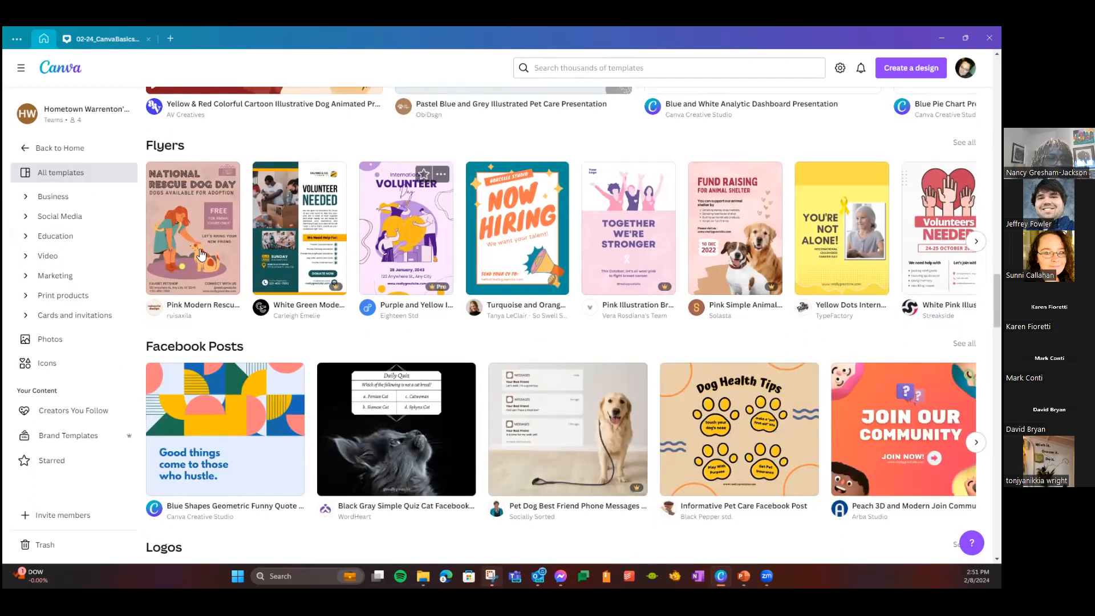
{"action": "left_click", "coordinate": [27, 151]}
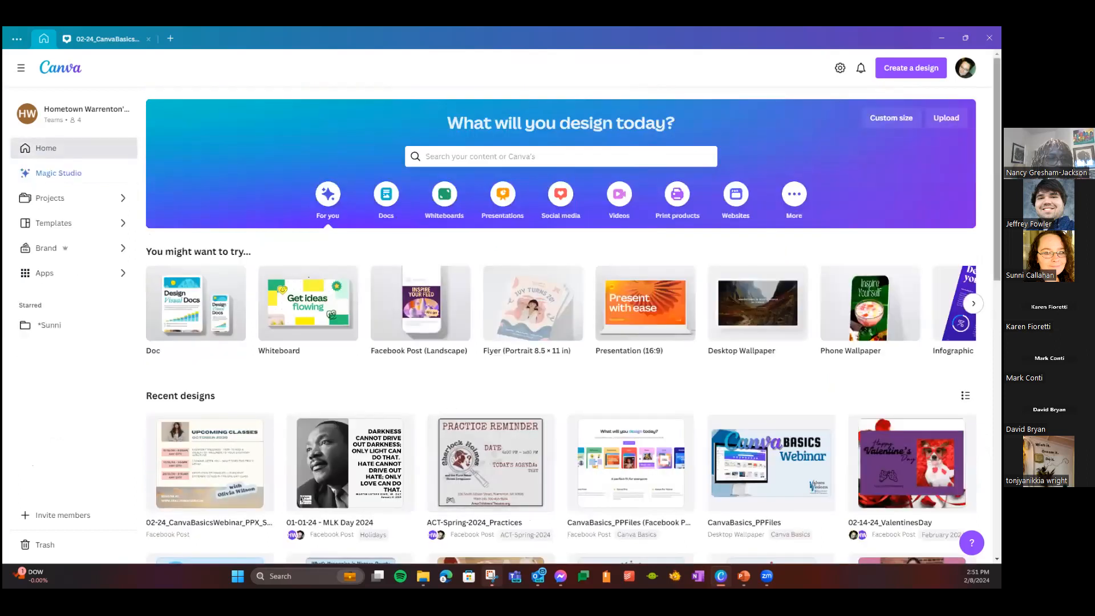
- Open the list of design types for creating a new design and look through the suggested formats
{"action": "left_click", "coordinate": [911, 68]}
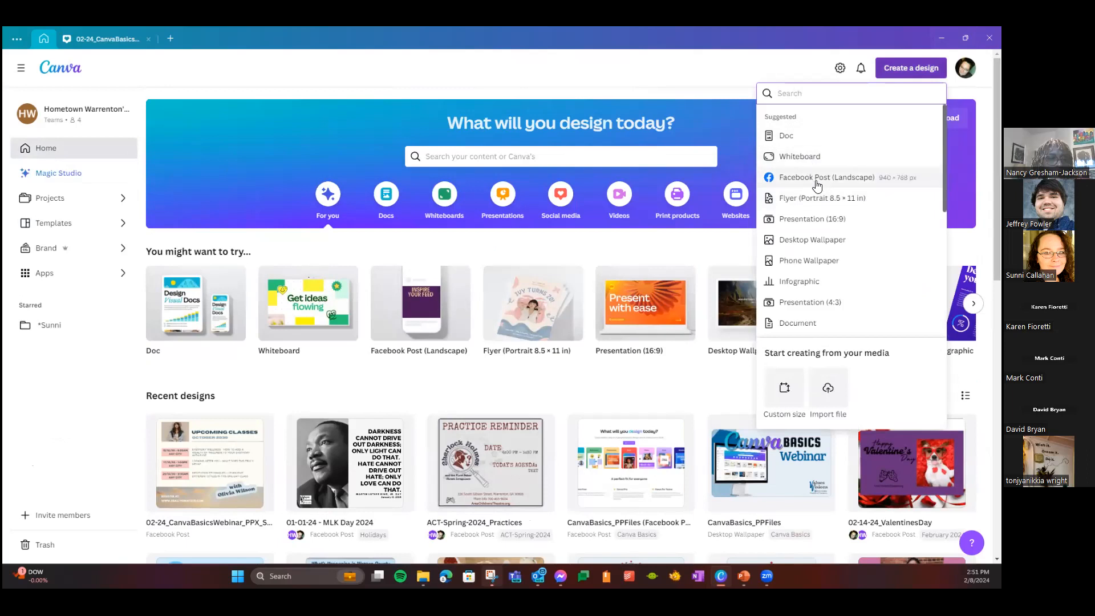
{"action": "scroll", "coordinate": [807, 290], "scroll_direction": "down", "scroll_amount": 1}
{"action": "scroll", "coordinate": [807, 285], "scroll_direction": "down", "scroll_amount": 10}
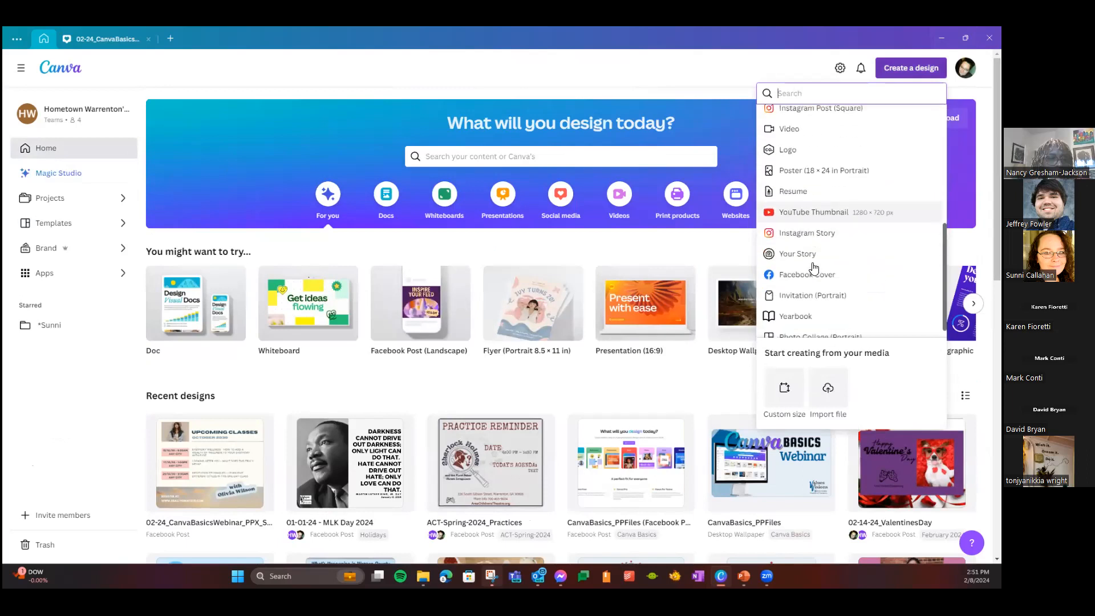
{"action": "scroll", "coordinate": [809, 257], "scroll_direction": "up", "scroll_amount": 10}
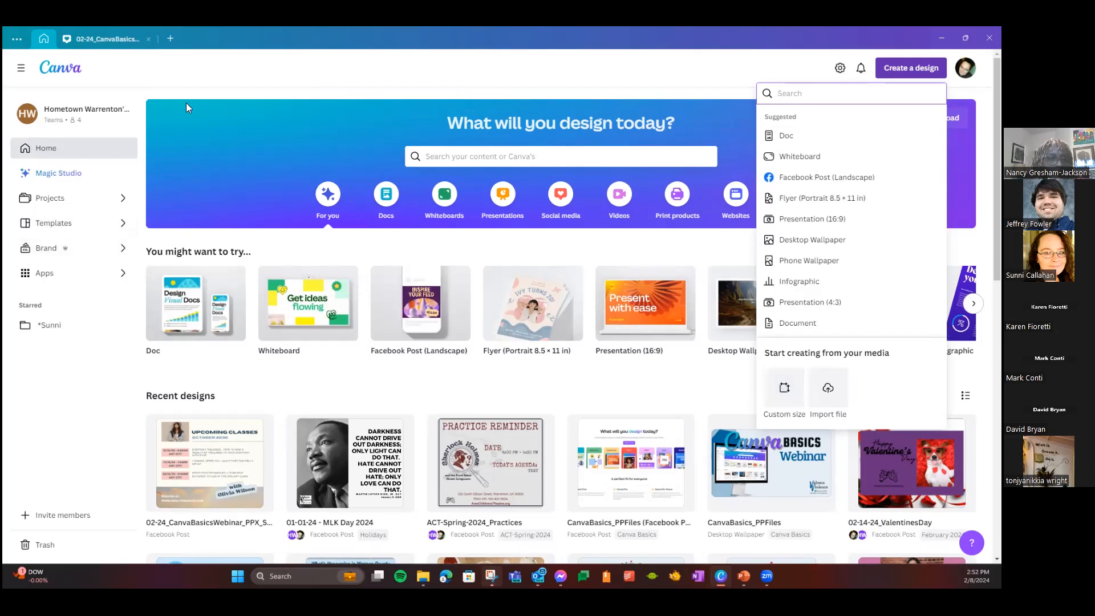
- Switch to the open 02-24_CanvaBasicsWebinar_PPX_Sample_Chamber design and show the available design templates
{"action": "left_click", "coordinate": [109, 38]}
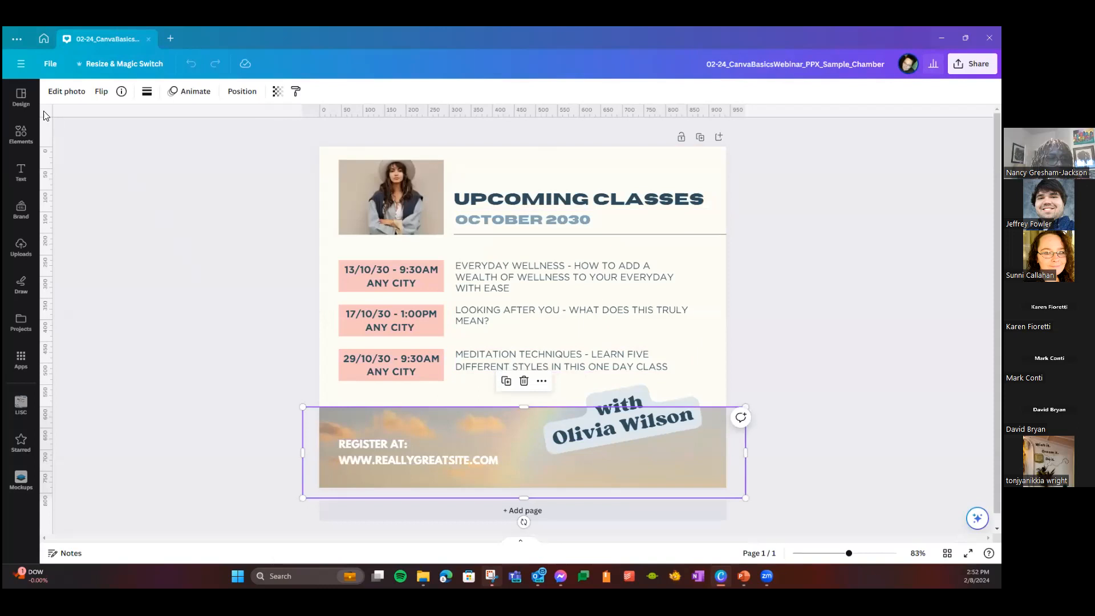
{"action": "left_click", "coordinate": [20, 96]}
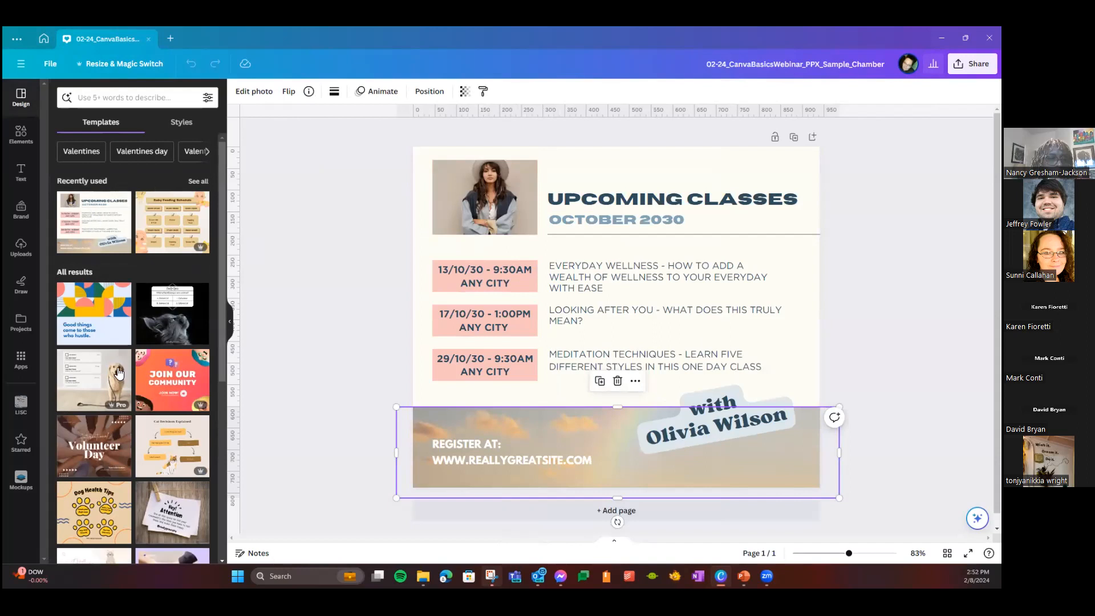
- Examine the suggested templates beside the design, including the Pro marking on the stray and feral cats template
{"action": "scroll", "coordinate": [126, 314], "scroll_direction": "down", "scroll_amount": 5}
{"action": "scroll", "coordinate": [125, 313], "scroll_direction": "down", "scroll_amount": 4}
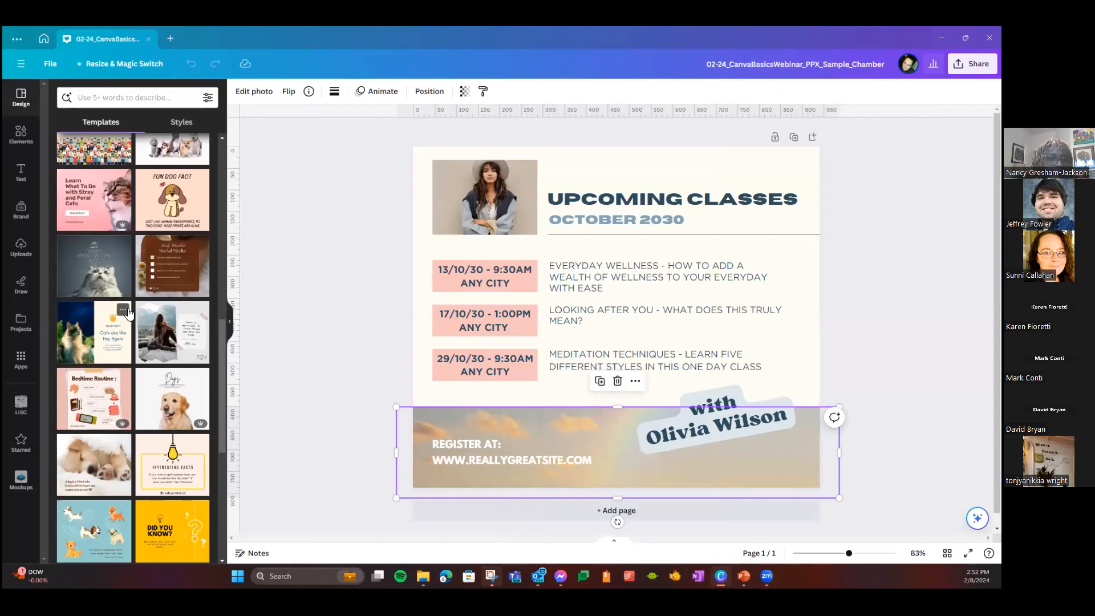
{"action": "scroll", "coordinate": [173, 320], "scroll_direction": "down", "scroll_amount": 3}
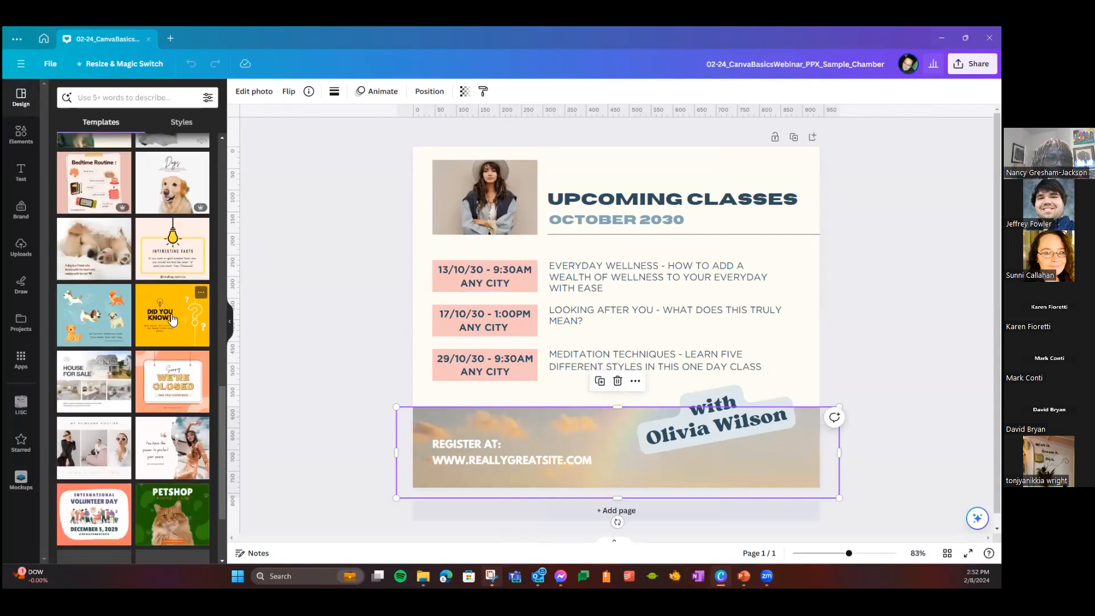
{"action": "scroll", "coordinate": [173, 319], "scroll_direction": "down", "scroll_amount": 2}
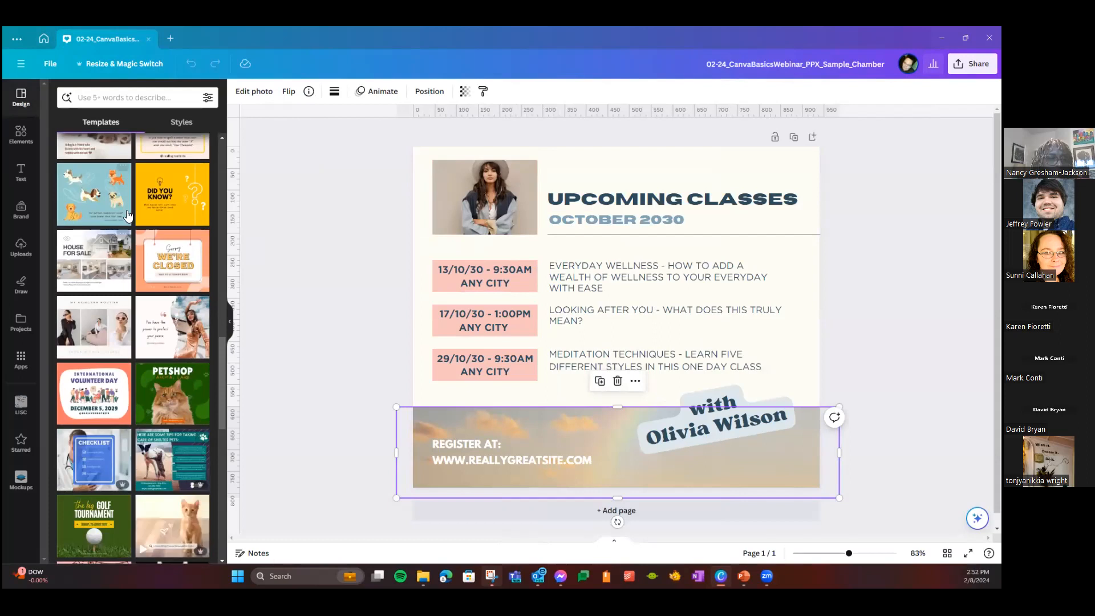
{"action": "scroll", "coordinate": [142, 239], "scroll_direction": "up", "scroll_amount": 3}
{"action": "scroll", "coordinate": [144, 245], "scroll_direction": "up", "scroll_amount": 4}
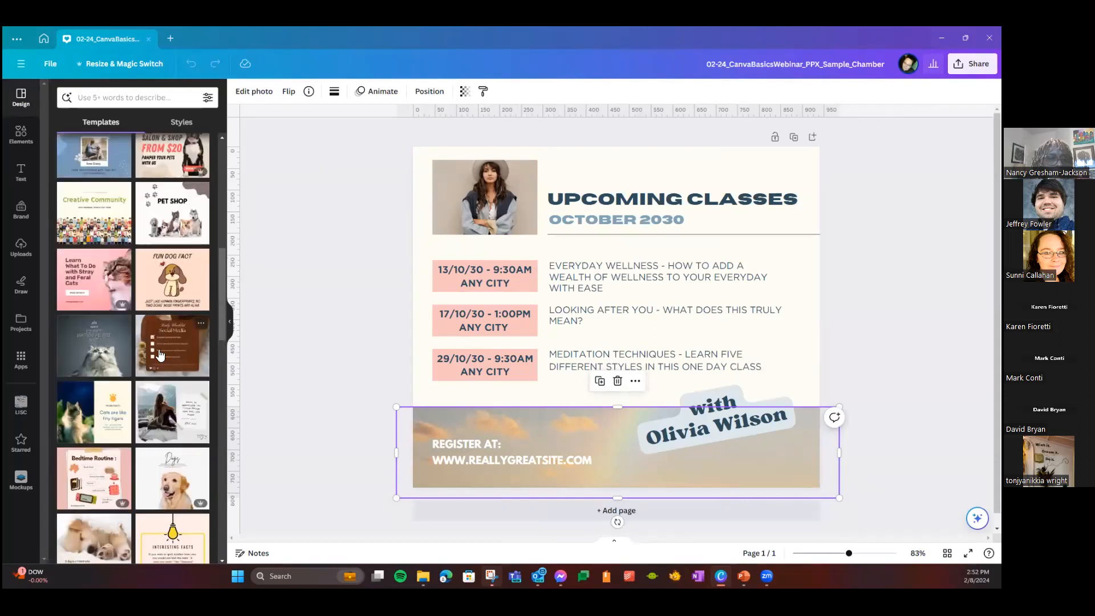
{"action": "mouse_move", "coordinate": [118, 304]}
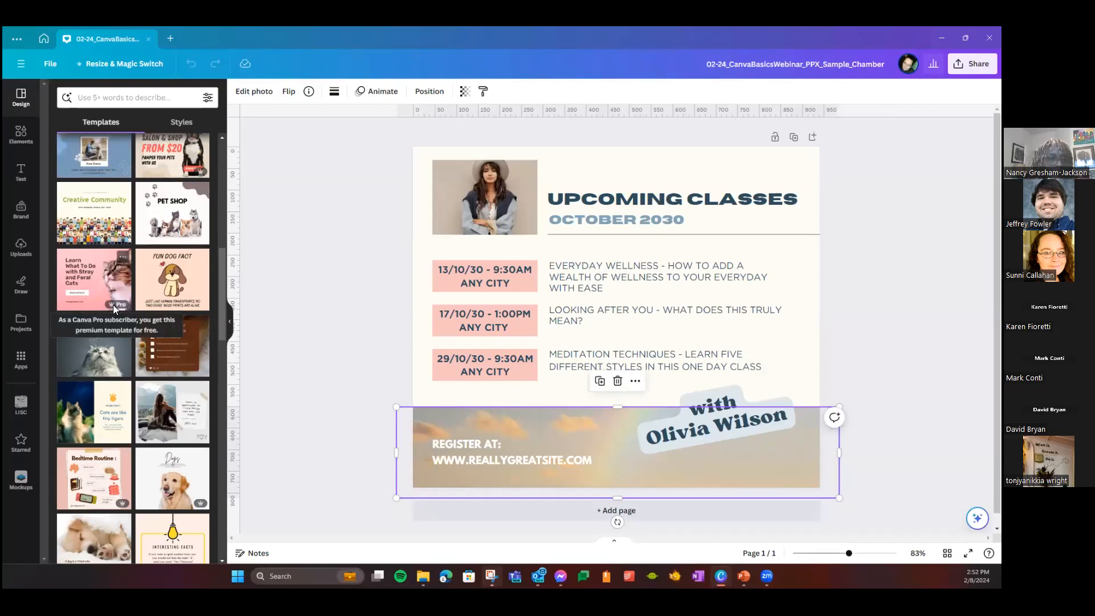
{"action": "scroll", "coordinate": [130, 334], "scroll_direction": "down", "scroll_amount": 1}
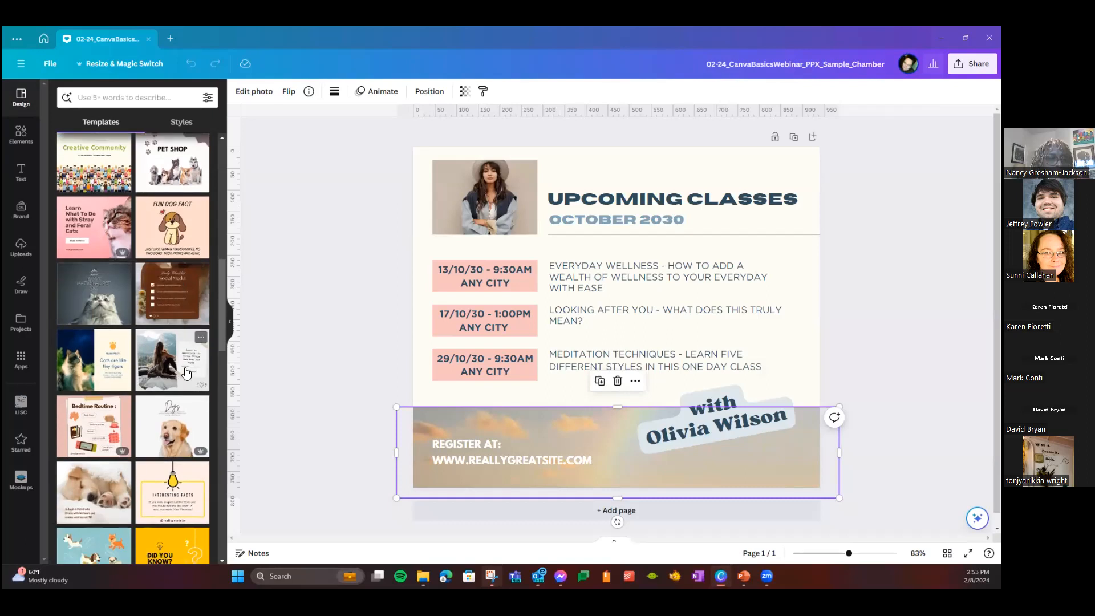
{"action": "mouse_move", "coordinate": [119, 251]}
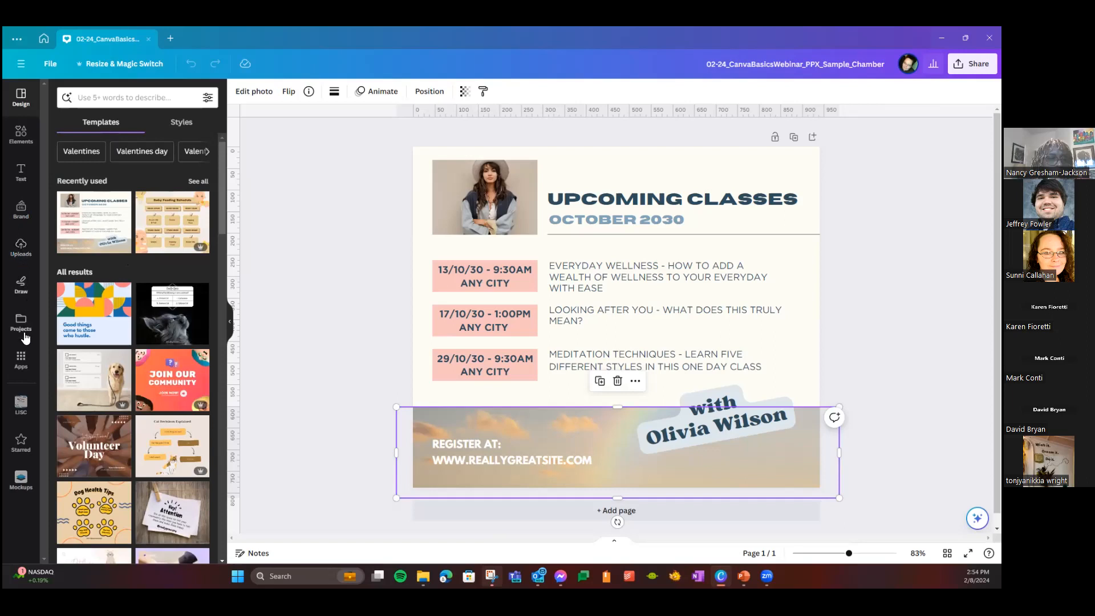
- Examine the brand assets beside the design: all logos, color palettes, fonts, brand voice, photos, graphics and icons
{"action": "left_click", "coordinate": [19, 218]}
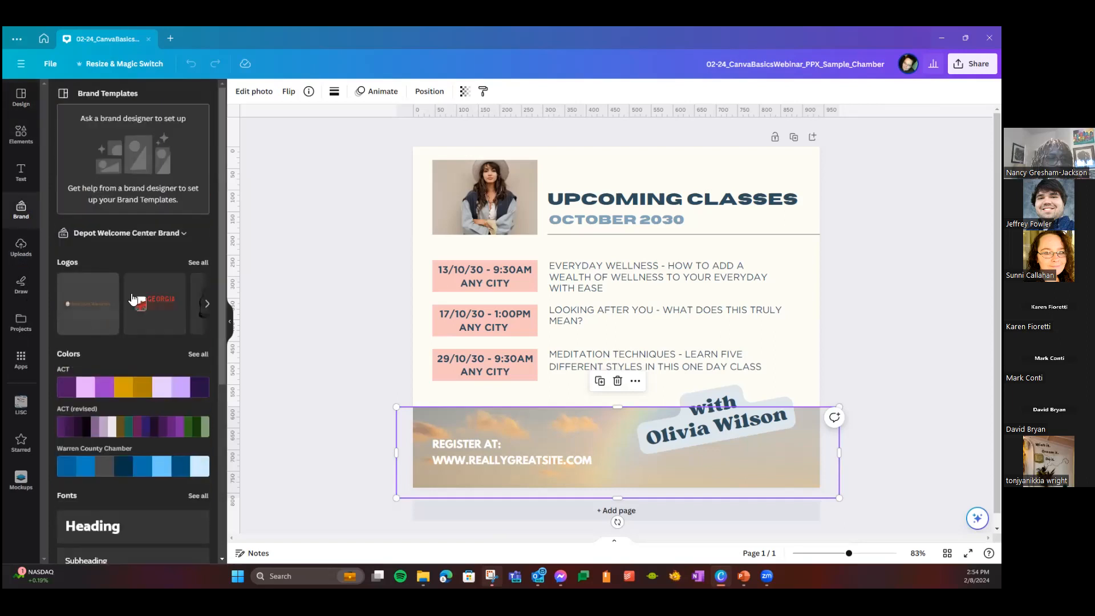
{"action": "left_click", "coordinate": [196, 265]}
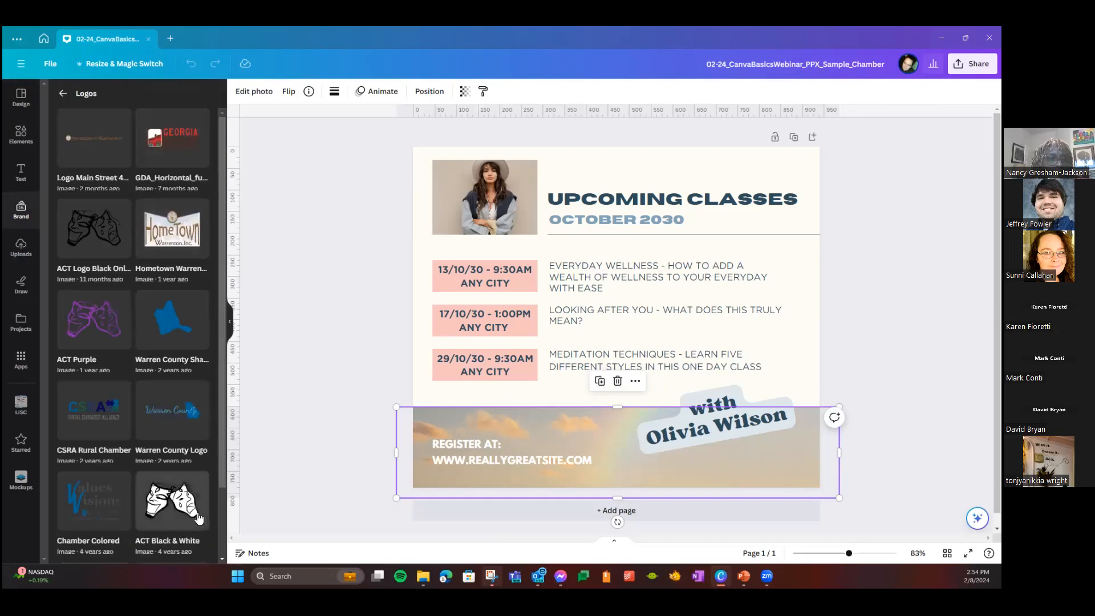
{"action": "left_click", "coordinate": [63, 93]}
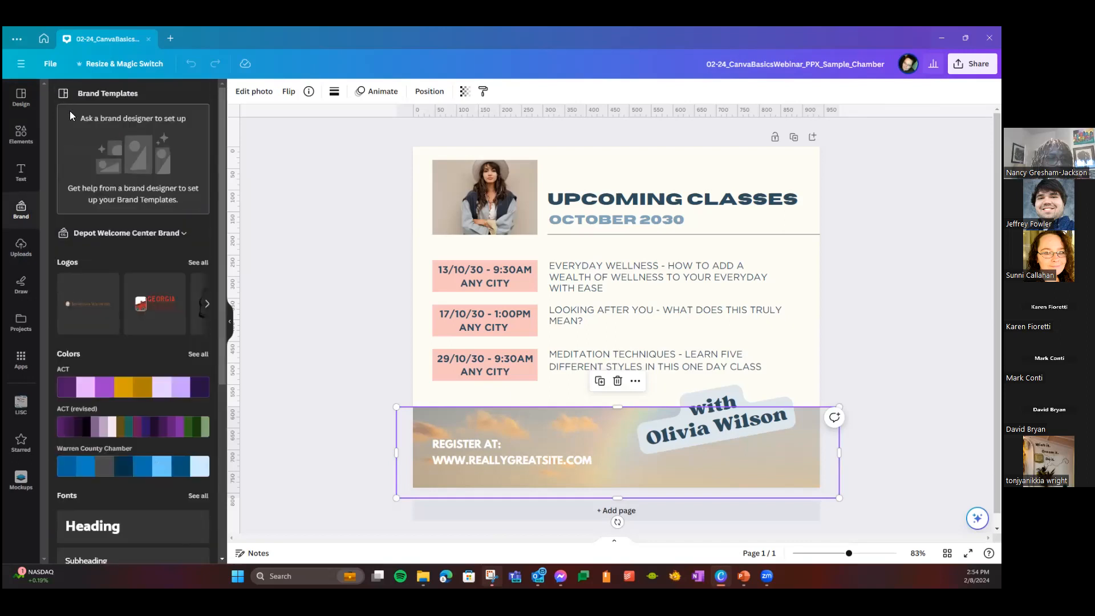
{"action": "scroll", "coordinate": [154, 395], "scroll_direction": "down", "scroll_amount": 3}
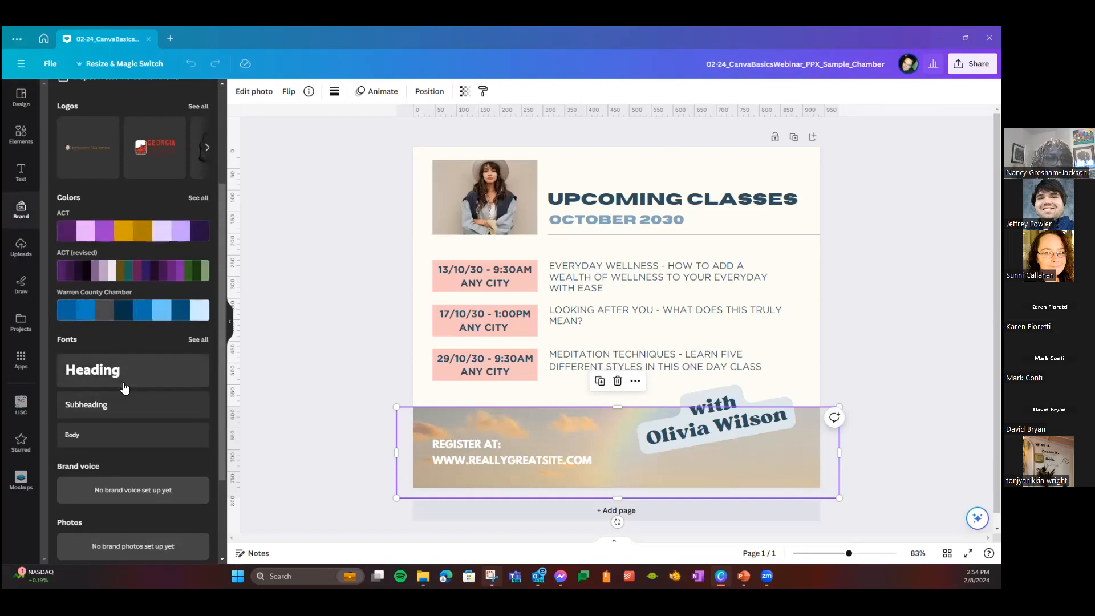
{"action": "scroll", "coordinate": [137, 439], "scroll_direction": "down", "scroll_amount": 2}
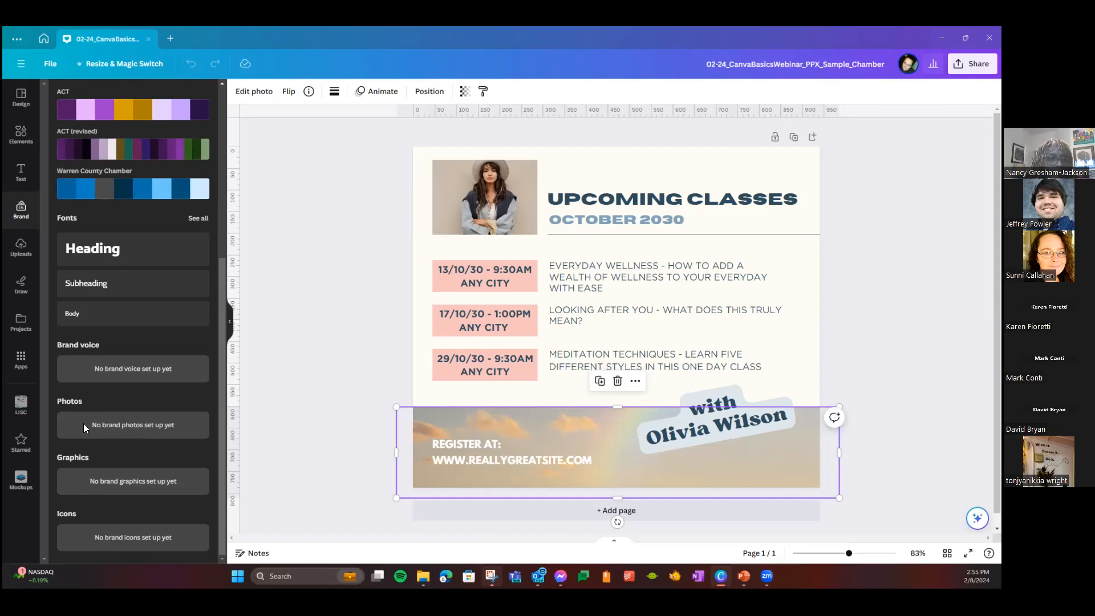
{"action": "scroll", "coordinate": [84, 423], "scroll_direction": "up", "scroll_amount": 5}
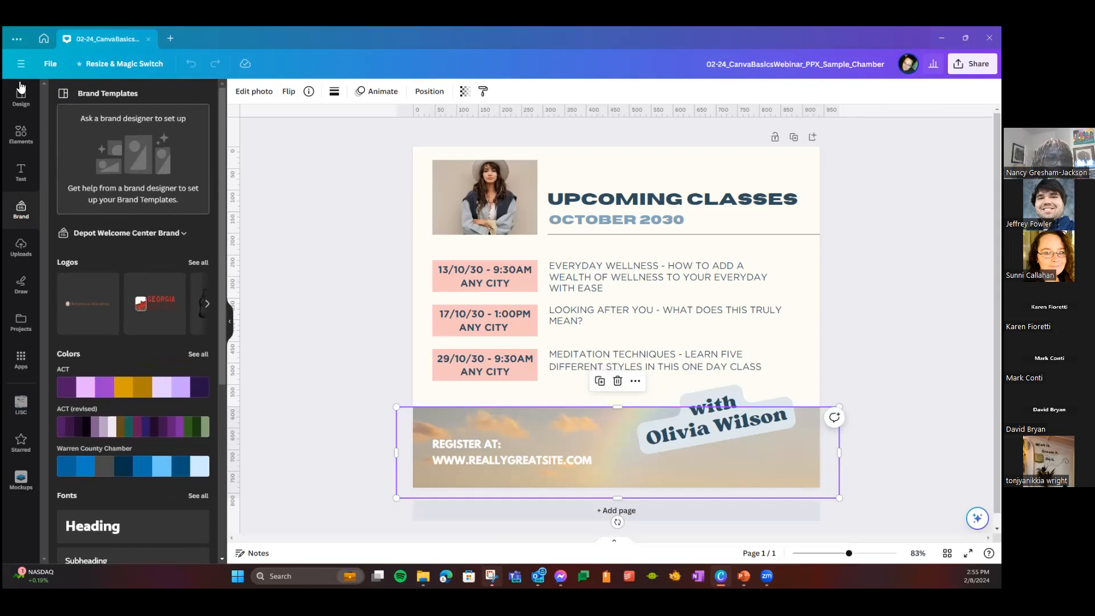
- View the Brand Kits page from the home screen, and return to the design to review its brand assets
{"action": "left_click", "coordinate": [44, 37]}
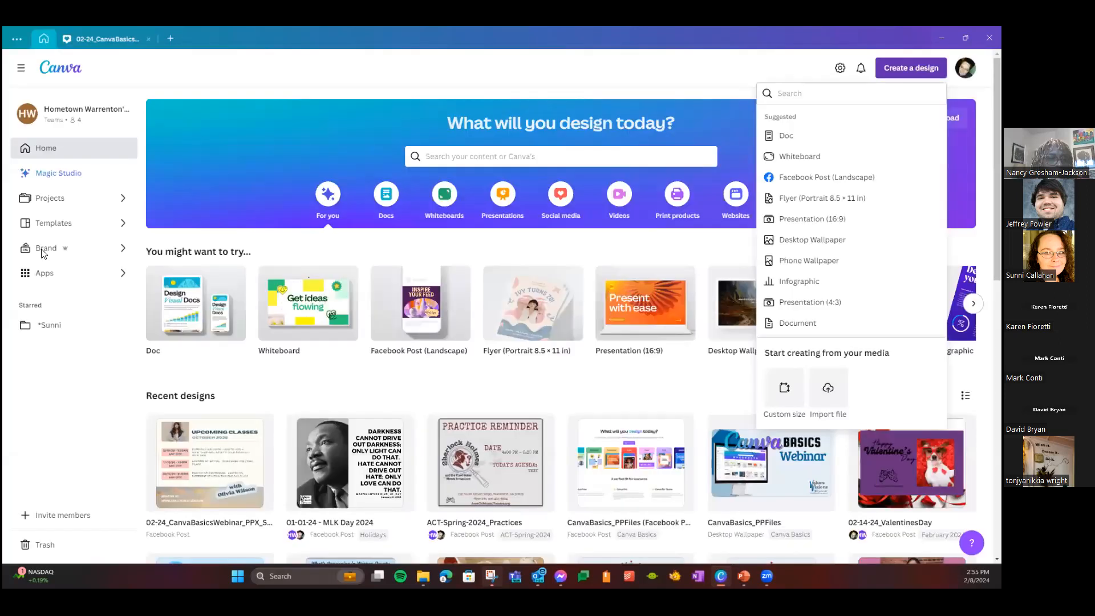
{"action": "left_click", "coordinate": [44, 251]}
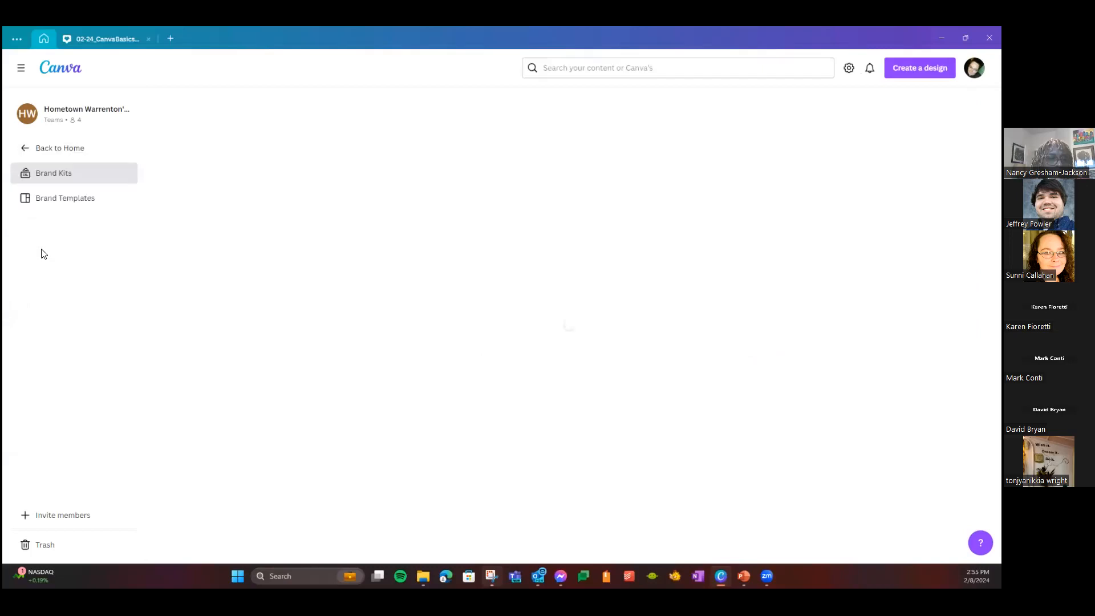
{"action": "left_click", "coordinate": [91, 39]}
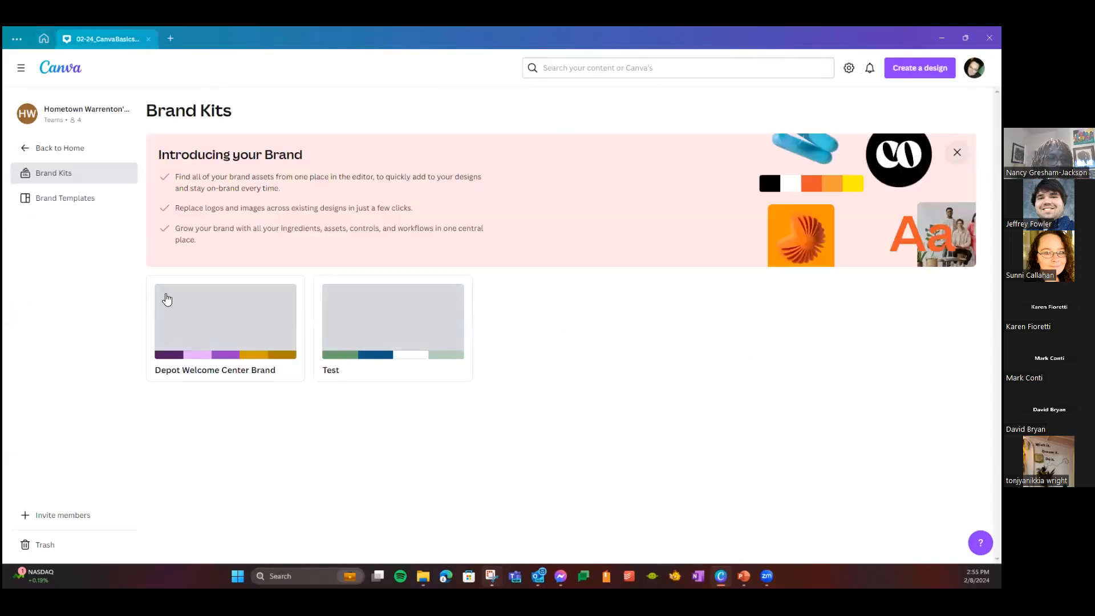
{"action": "scroll", "coordinate": [167, 350], "scroll_direction": "down", "scroll_amount": 5}
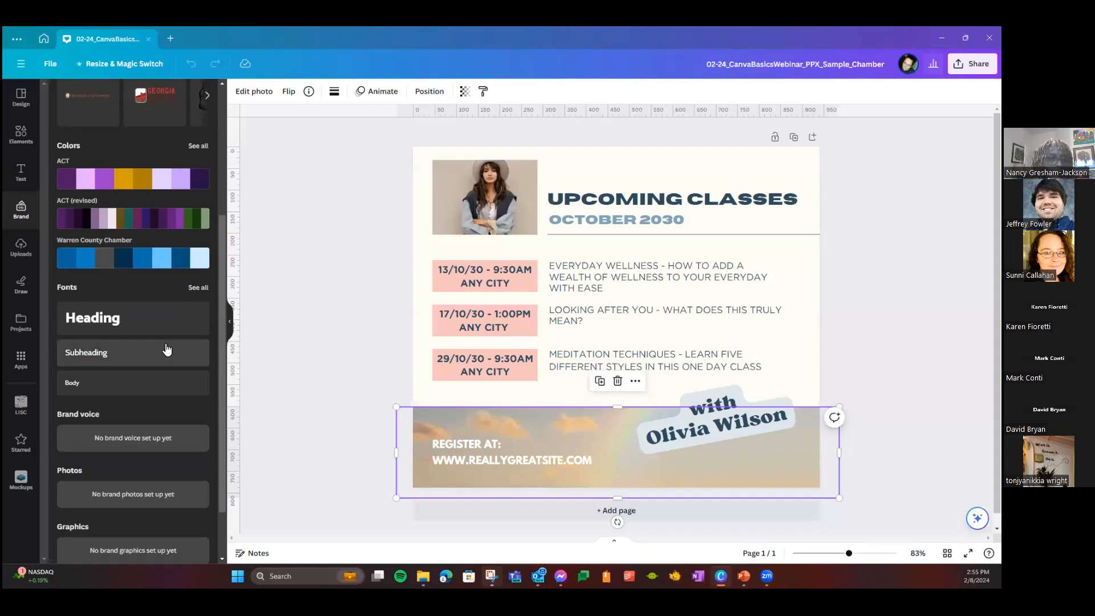
{"action": "scroll", "coordinate": [158, 316], "scroll_direction": "up", "scroll_amount": 5}
- Open the Depot Welcome Center Brand kit, examine its logos, and return to the sample design
{"action": "left_click", "coordinate": [40, 34]}
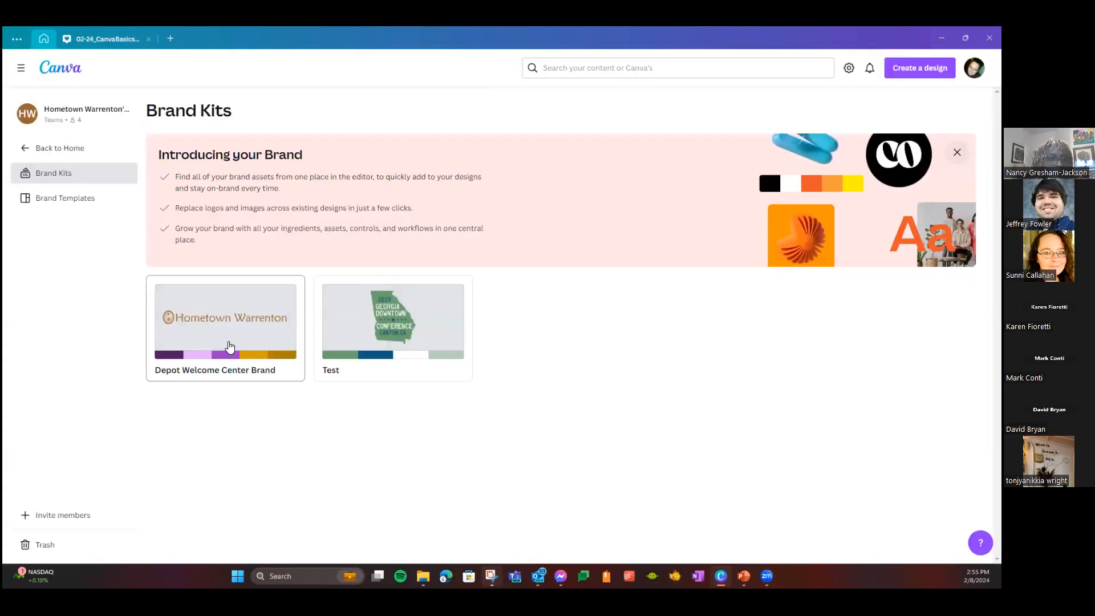
{"action": "left_click", "coordinate": [230, 347]}
{"action": "scroll", "coordinate": [230, 346], "scroll_direction": "down", "scroll_amount": 2}
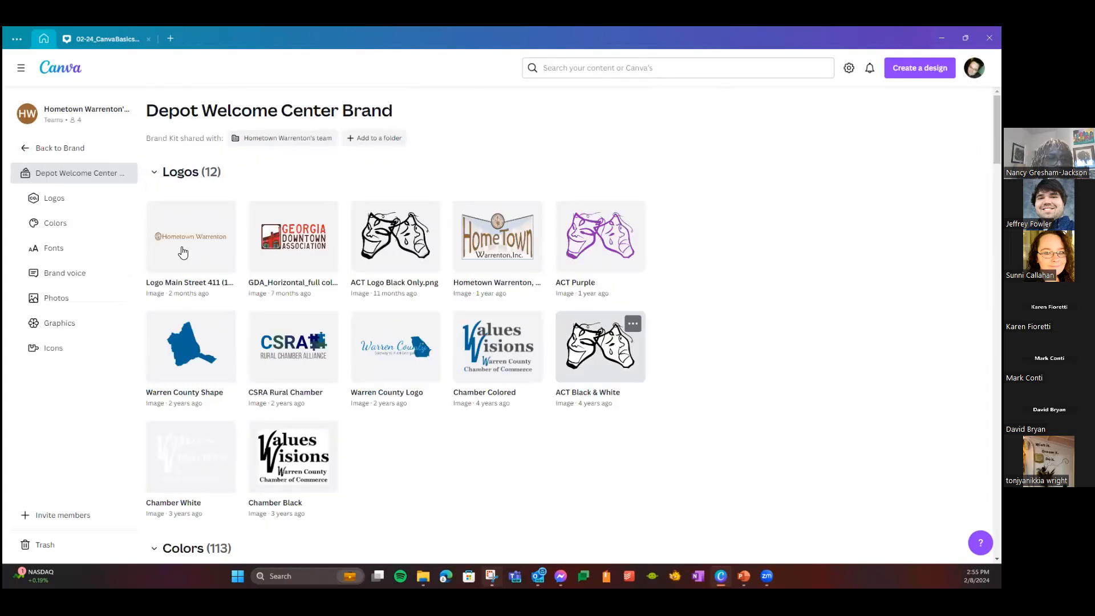
{"action": "mouse_move", "coordinate": [224, 216]}
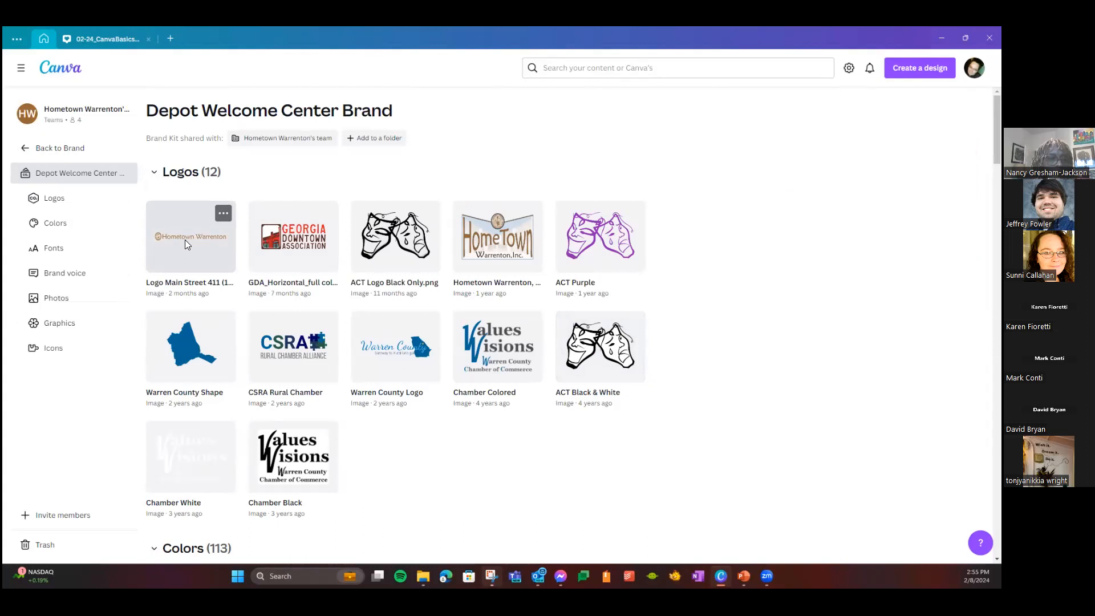
{"action": "left_click", "coordinate": [108, 41]}
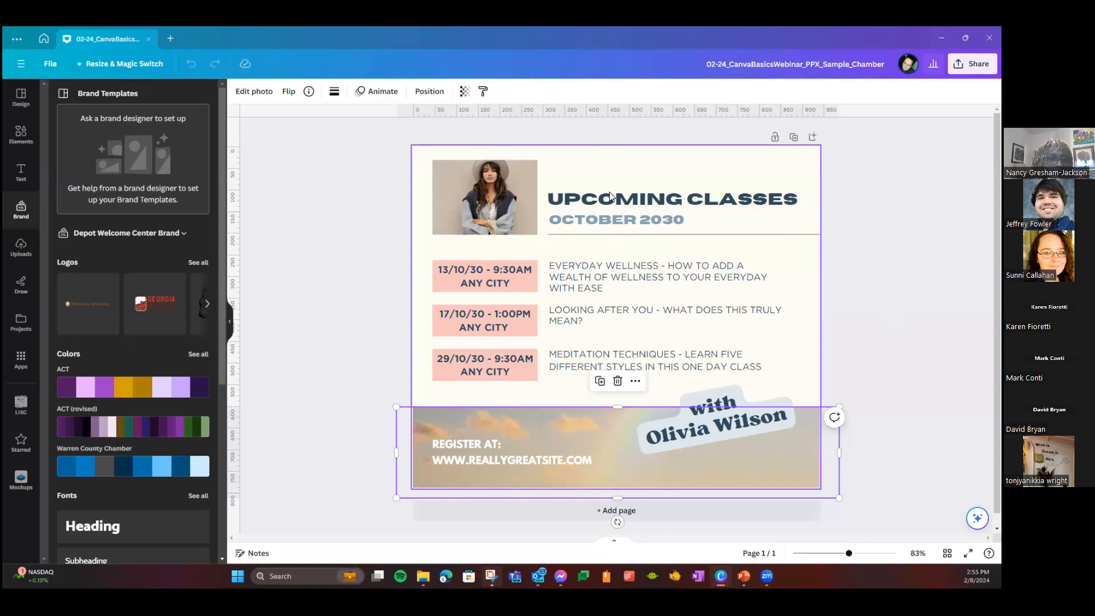
- Move the UPCOMING CLASSES title to the page's upper right, the portrait onto the class descriptions, and the three date boxes to the upper left
{"action": "left_click_drag", "start_coordinate": [546, 222], "coordinate": [730, 160]}
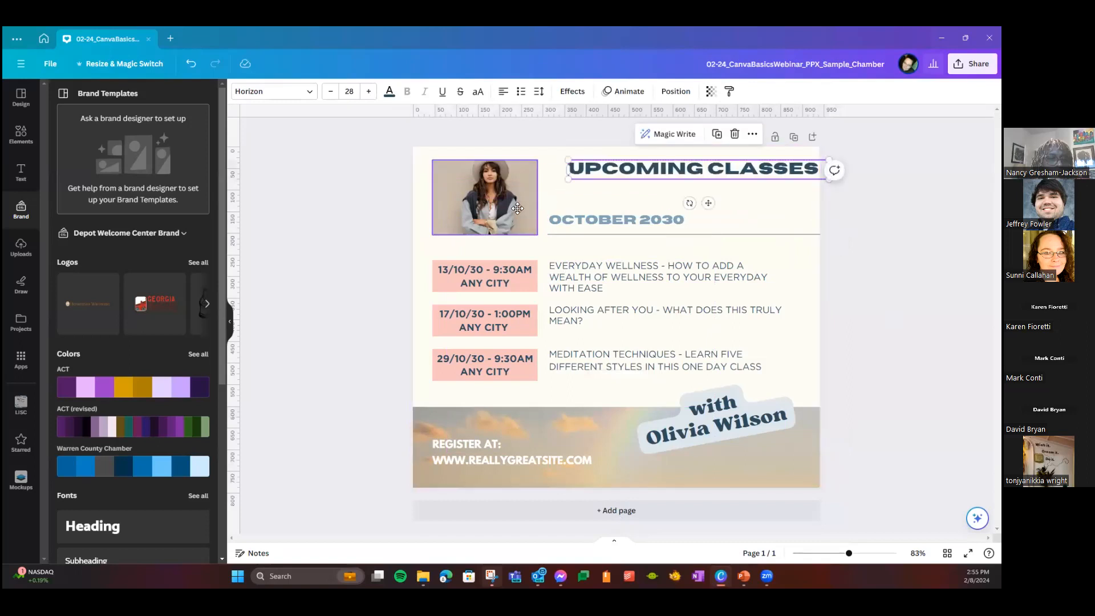
{"action": "left_click_drag", "start_coordinate": [518, 208], "coordinate": [638, 293]}
{"action": "left_click_drag", "start_coordinate": [497, 376], "coordinate": [485, 196]}
{"action": "left_click_drag", "start_coordinate": [484, 276], "coordinate": [484, 220]}
{"action": "left_click_drag", "start_coordinate": [485, 321], "coordinate": [491, 228]}
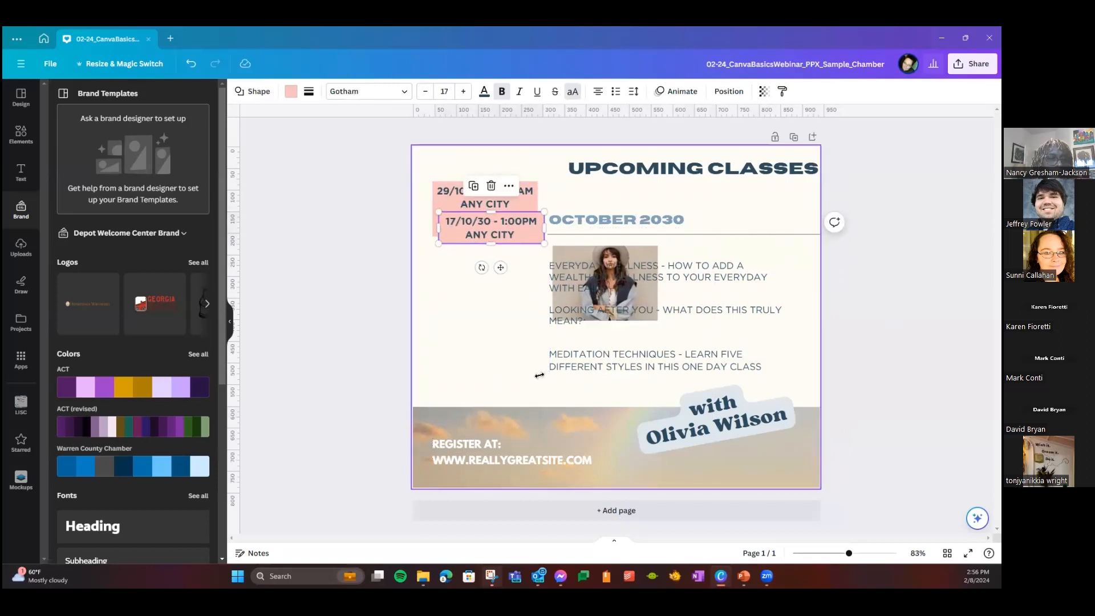
- Shift the Meditation Techniques text toward the page's left edge and place the tilted presenter label over it
{"action": "left_click_drag", "start_coordinate": [615, 366], "coordinate": [498, 376]}
{"action": "left_click", "coordinate": [628, 408]}
{"action": "left_click_drag", "start_coordinate": [677, 418], "coordinate": [499, 379]}
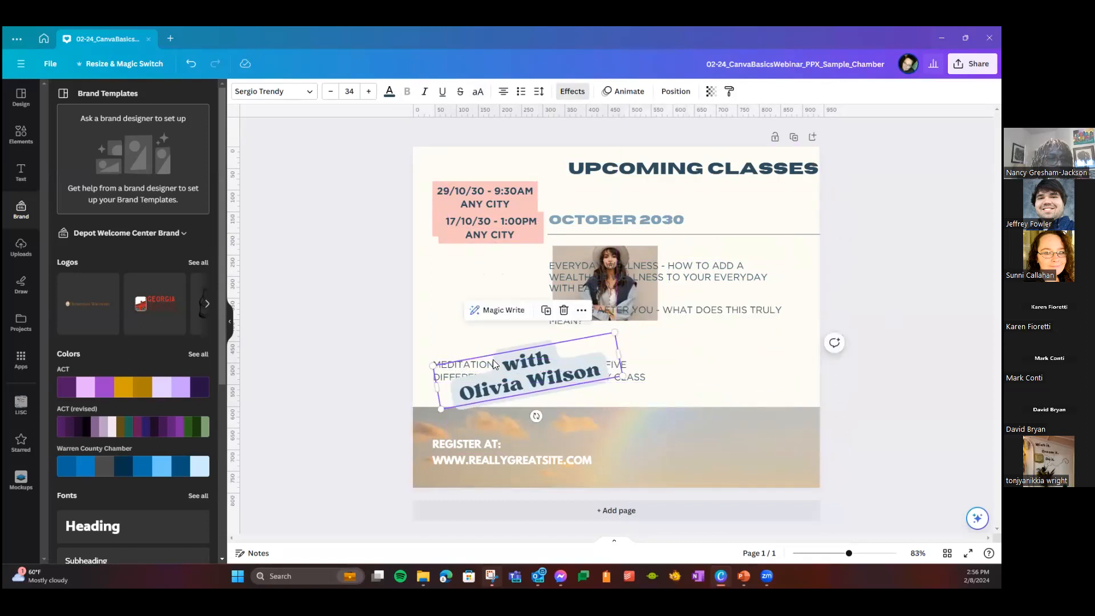
- Try the page alignment options on the tilted presenter label, ending with center and middle, and enlarge it to about 630 px wide
{"action": "left_click", "coordinate": [675, 93]}
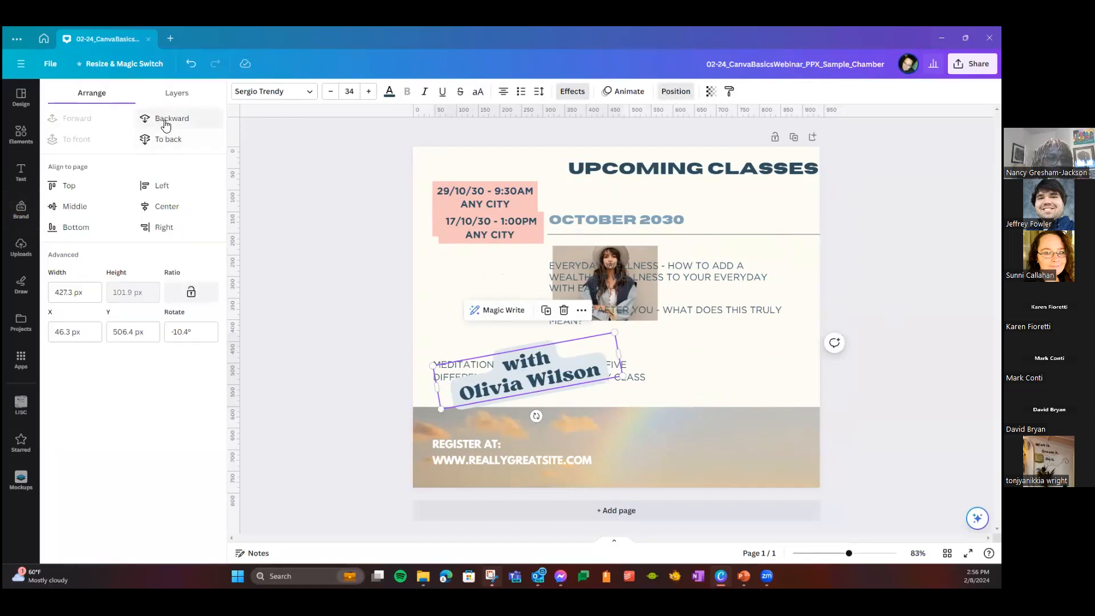
{"action": "left_click", "coordinate": [167, 191]}
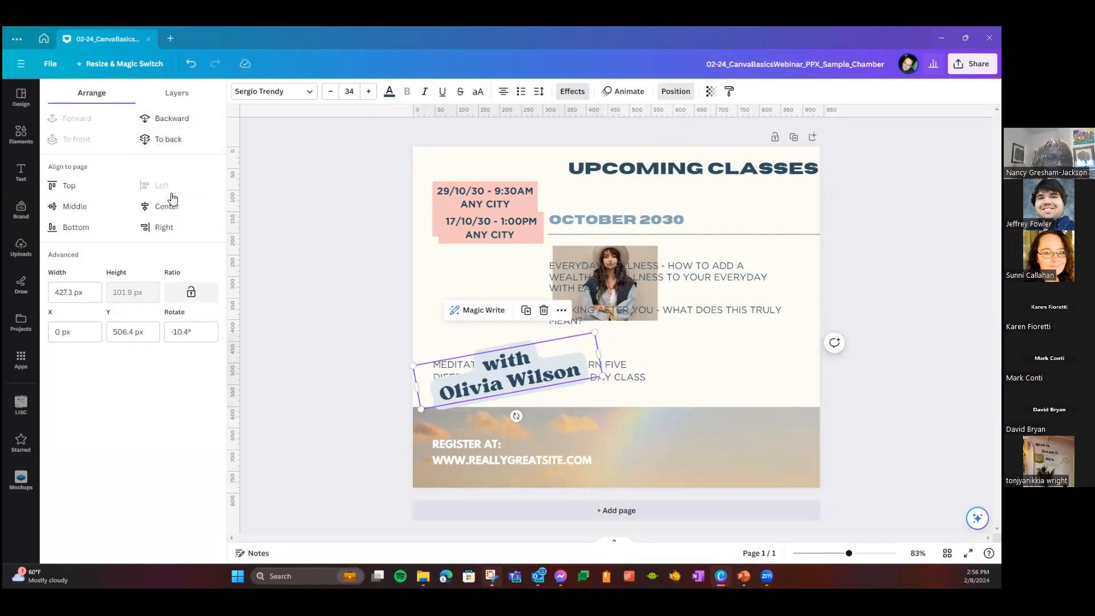
{"action": "left_click", "coordinate": [160, 223]}
{"action": "left_click", "coordinate": [157, 210]}
{"action": "left_click", "coordinate": [94, 227]}
{"action": "left_click", "coordinate": [75, 206]}
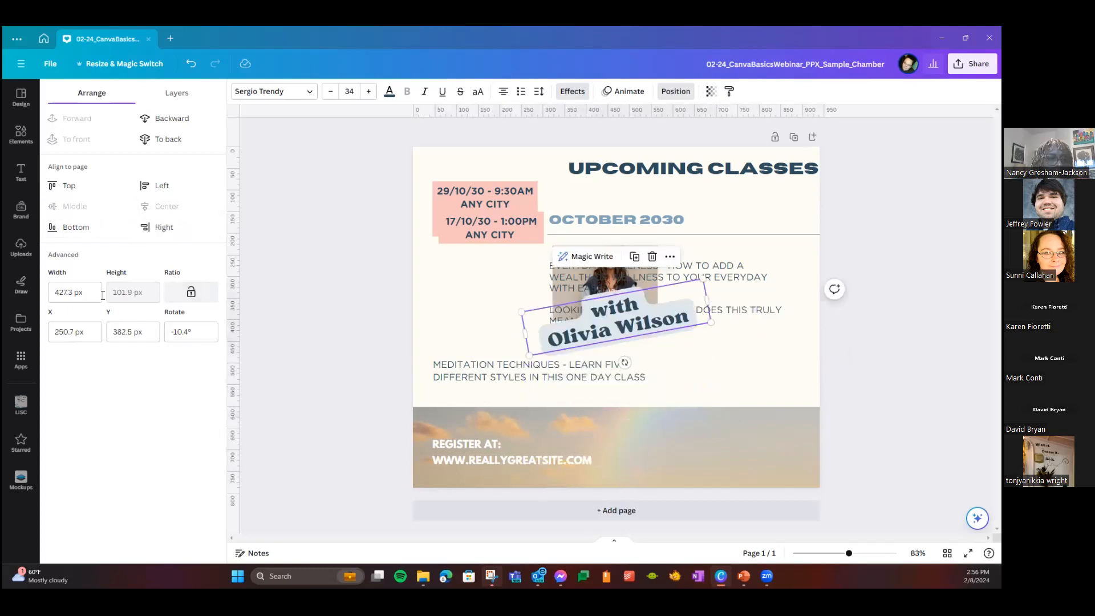
{"action": "left_click_drag", "start_coordinate": [528, 355], "coordinate": [571, 365]}
{"action": "key", "text": "ctrl+z"}
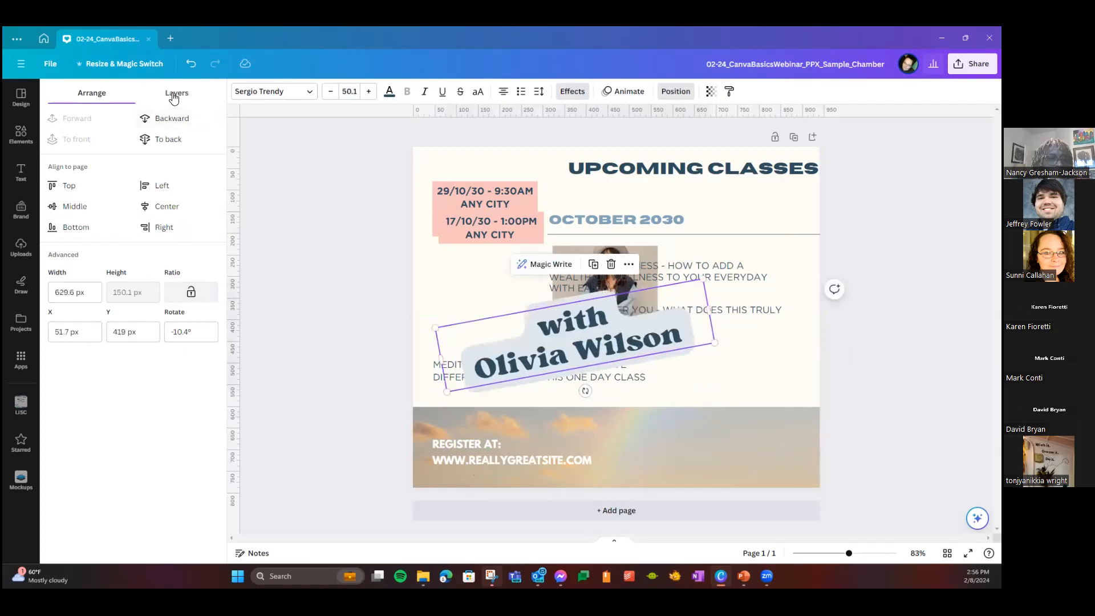
- Reorder the layers so the Meditation Techniques text sits in front of the presenter label and the sky photo
{"action": "left_click", "coordinate": [176, 93]}
{"action": "left_click_drag", "start_coordinate": [153, 453], "coordinate": [159, 257]}
{"action": "left_click_drag", "start_coordinate": [181, 349], "coordinate": [168, 219]}
- Group the Meditation Techniques text, OCTOBER 2030 heading, 17/10/30 date box, presenter label and sky photo
{"action": "left_click", "coordinate": [162, 257], "text": "shift"}
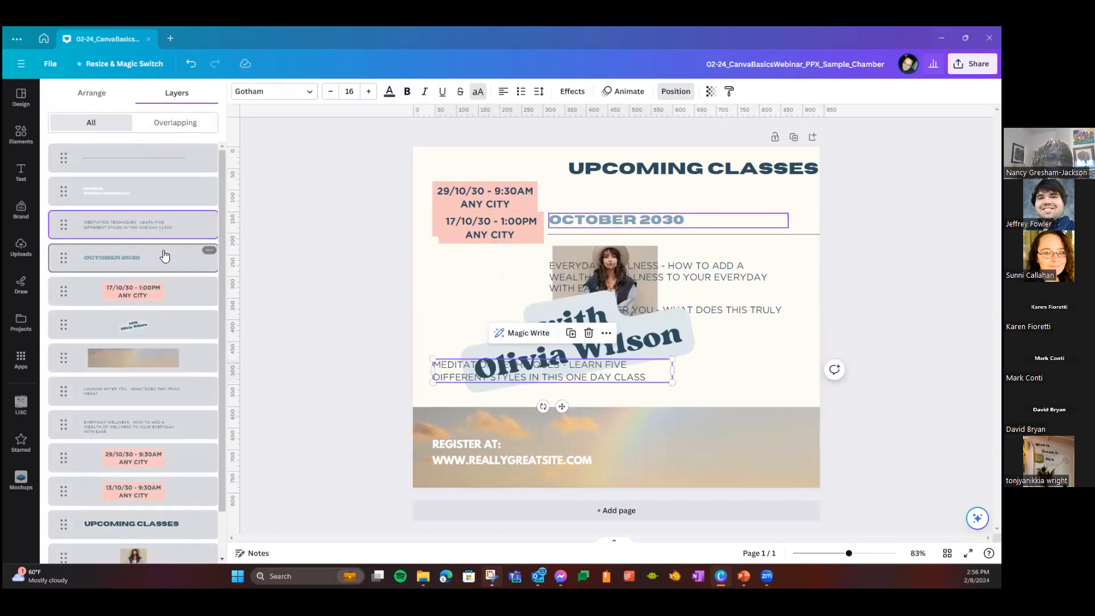
{"action": "left_click", "coordinate": [161, 292], "text": "shift"}
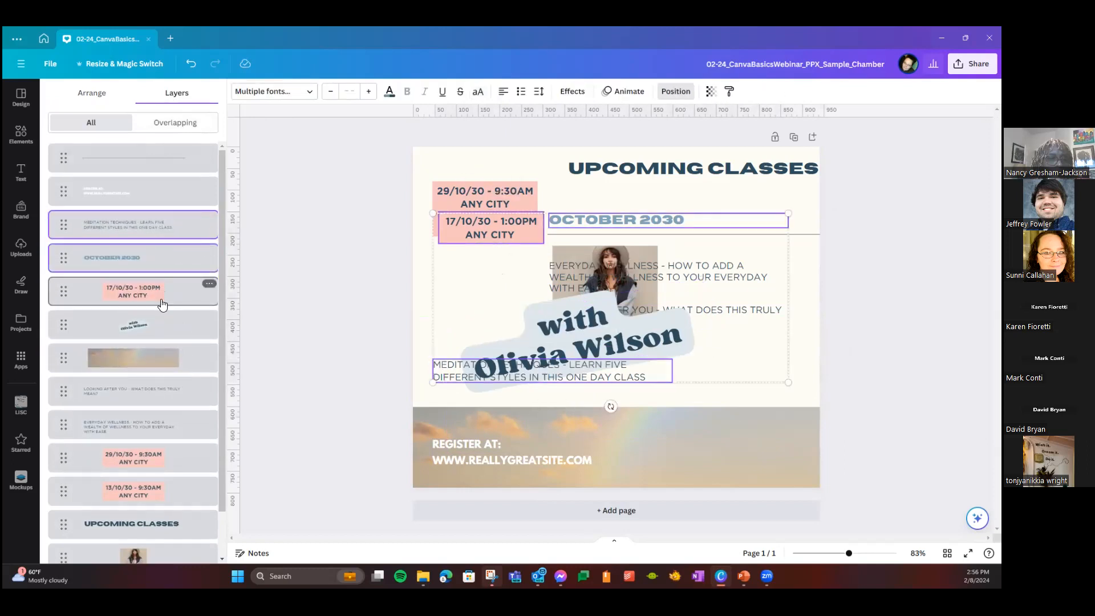
{"action": "left_click", "coordinate": [162, 337], "text": "shift"}
{"action": "left_click", "coordinate": [163, 358], "text": "shift"}
{"action": "left_click_drag", "start_coordinate": [515, 343], "coordinate": [583, 332]}
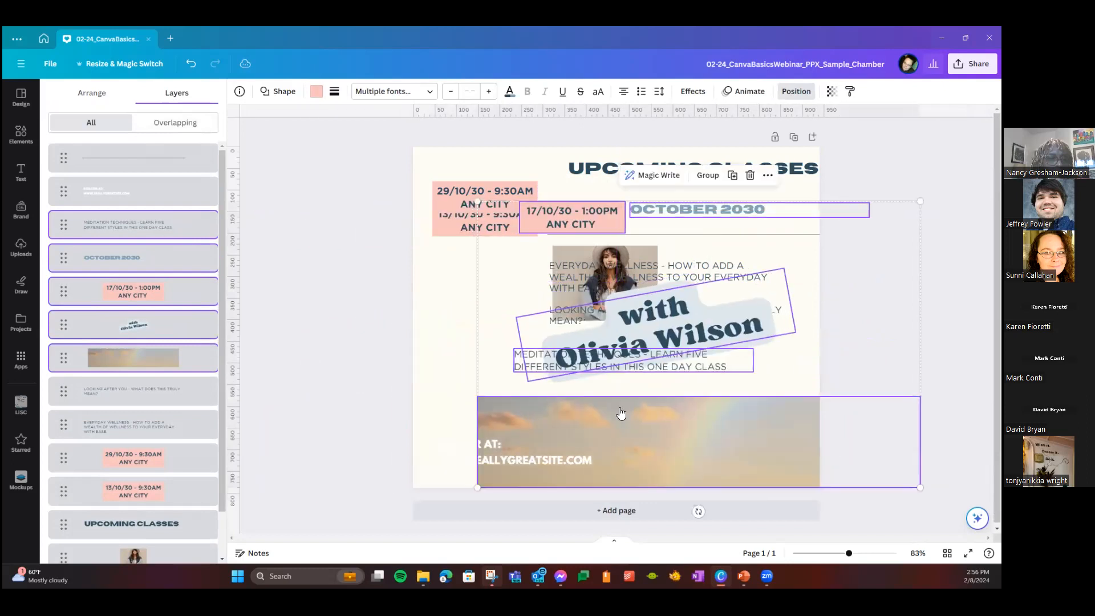
{"action": "right_click", "coordinate": [620, 414]}
{"action": "left_click", "coordinate": [548, 411]}
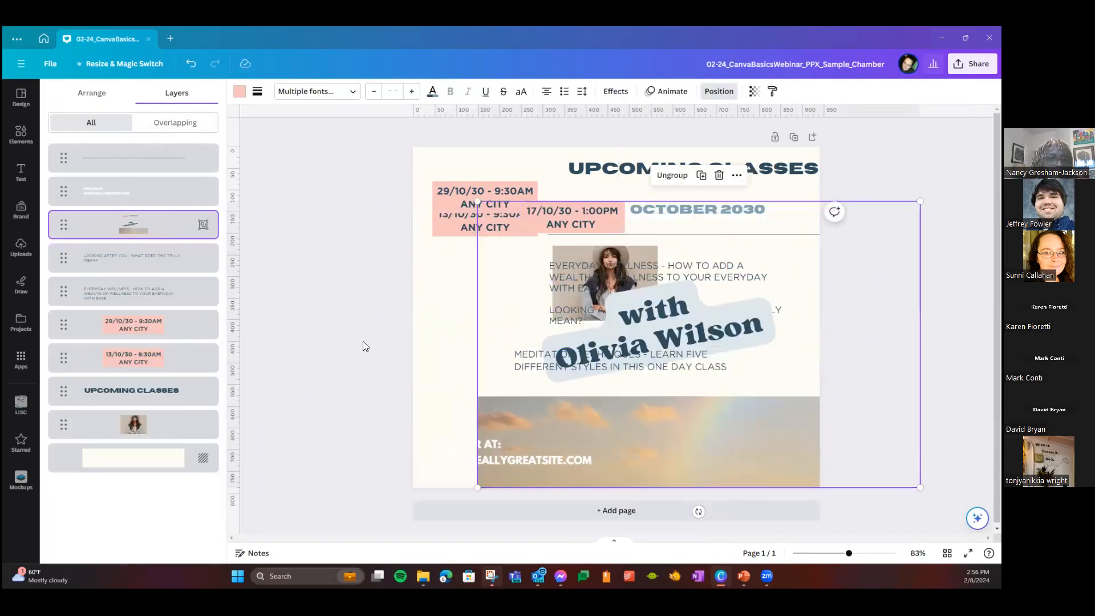
- Move the grouped elements around the page as one unit, and shift the thin divider line down to the middle
{"action": "left_click_drag", "start_coordinate": [630, 341], "coordinate": [530, 341]}
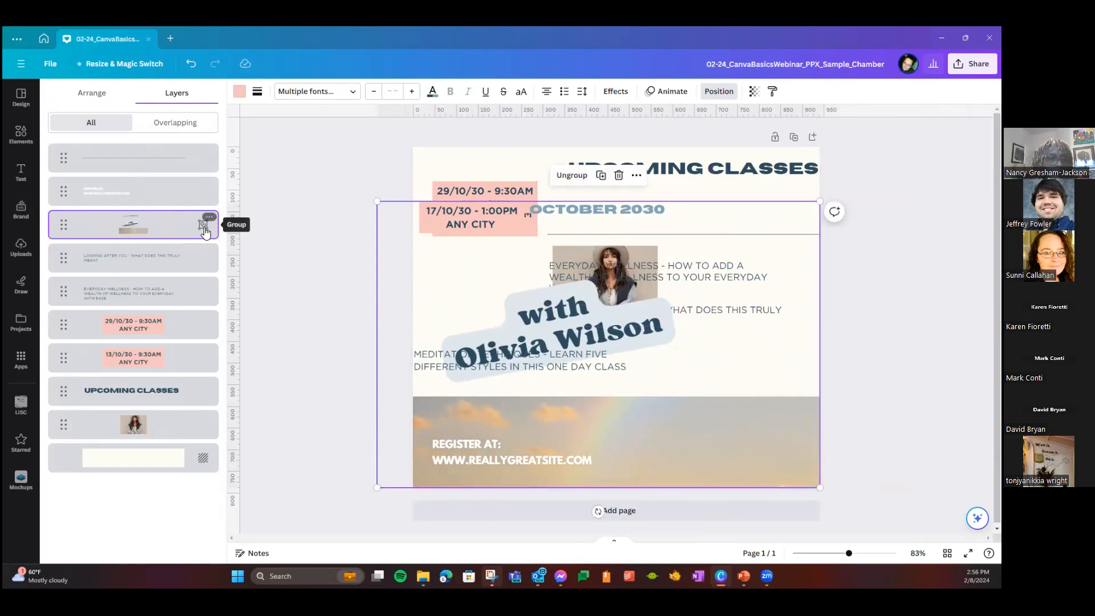
{"action": "left_click_drag", "start_coordinate": [554, 325], "coordinate": [604, 259]}
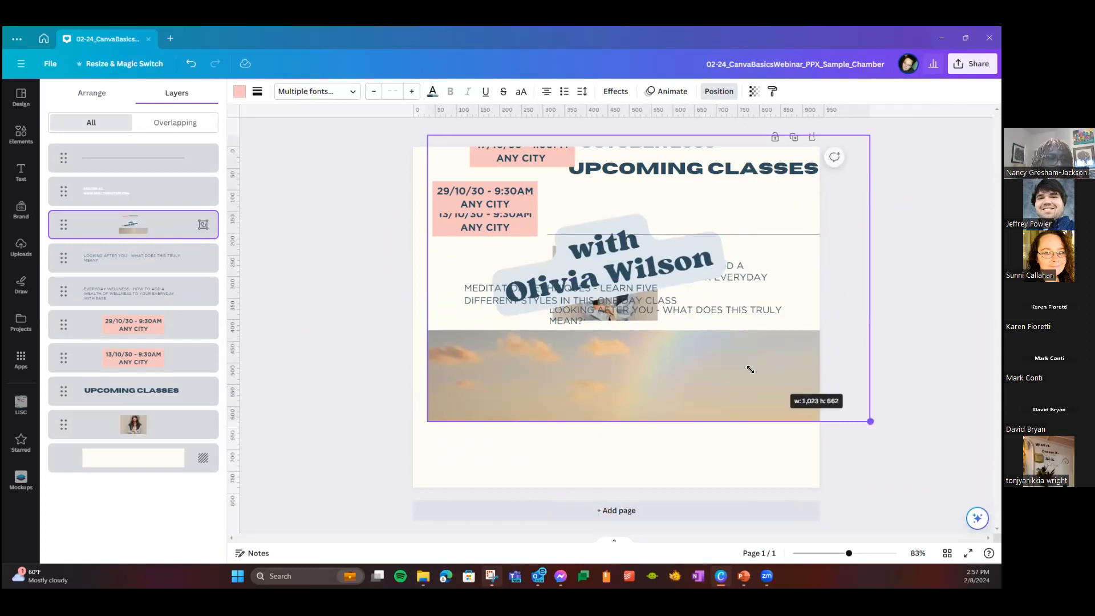
{"action": "left_click_drag", "start_coordinate": [597, 233], "coordinate": [518, 304]}
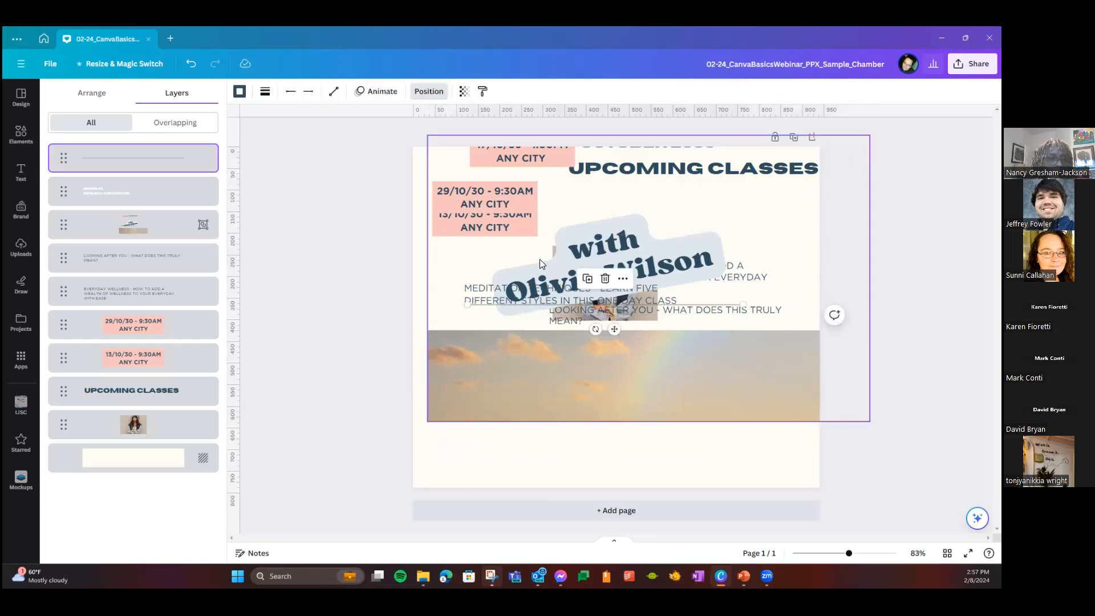
{"action": "left_click", "coordinate": [433, 147]}
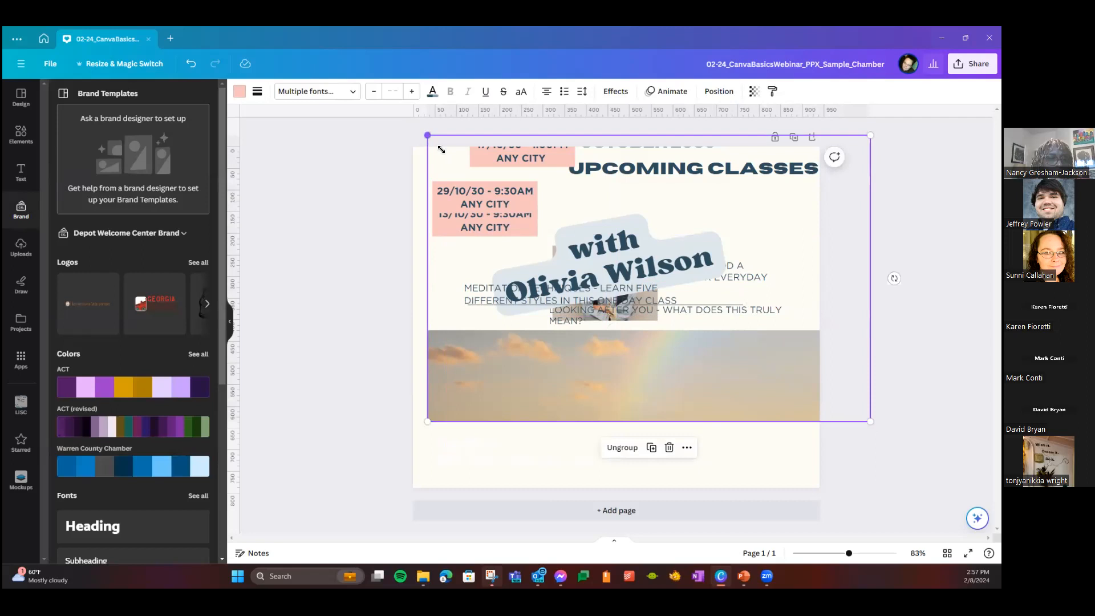
{"action": "left_click", "coordinate": [719, 92]}
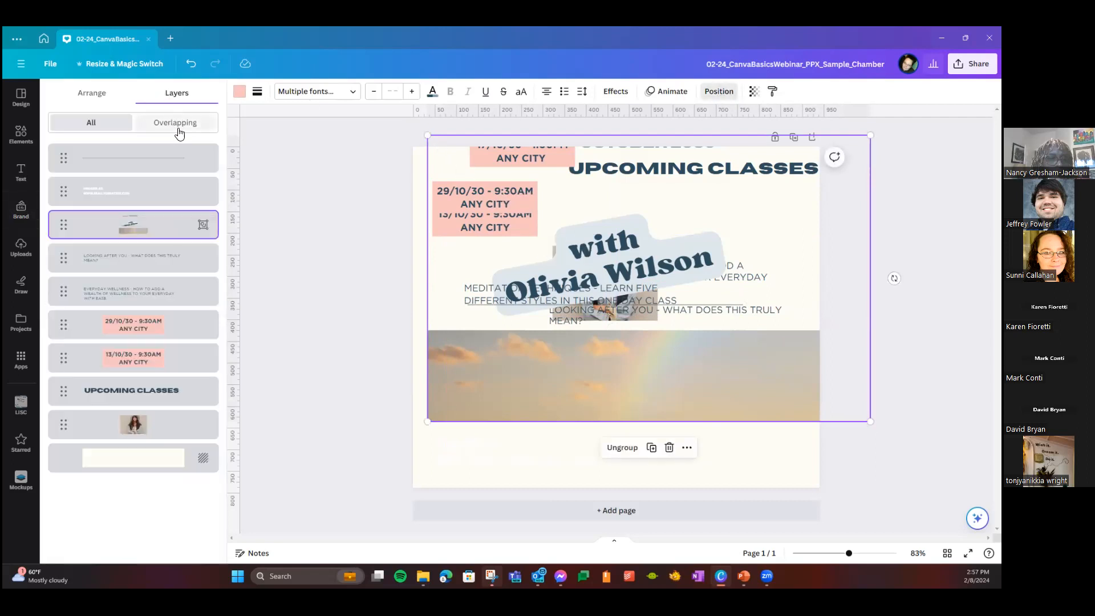
{"action": "left_click_drag", "start_coordinate": [583, 347], "coordinate": [538, 401]}
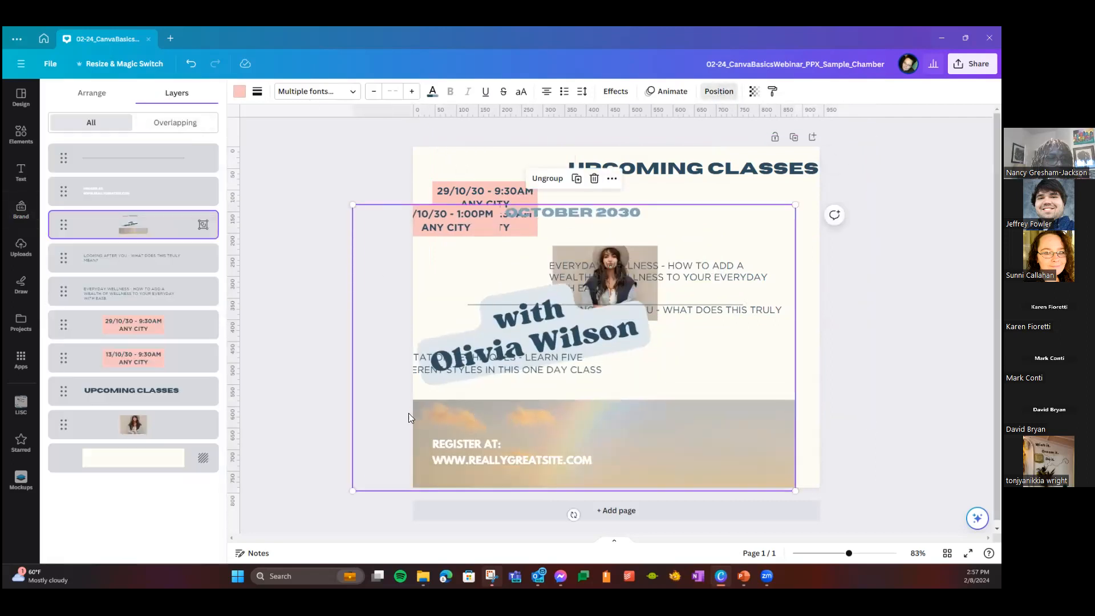
{"action": "left_click_drag", "start_coordinate": [408, 413], "coordinate": [443, 327]}
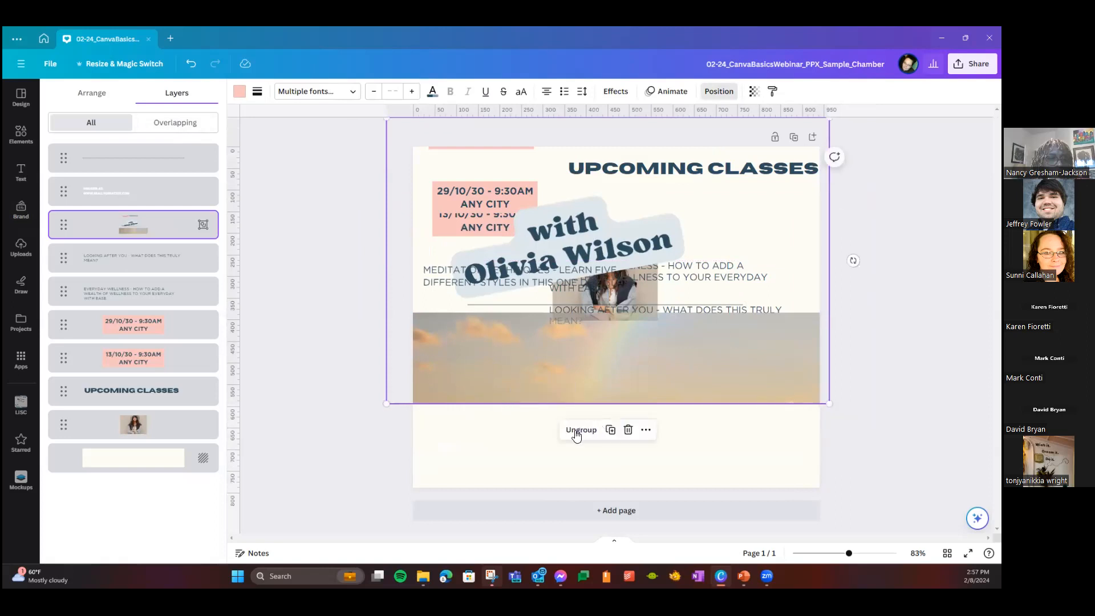
- Ungroup the elements and move them down together so the sky photo sits behind the registration text
{"action": "left_click", "coordinate": [580, 429]}
{"action": "left_click_drag", "start_coordinate": [524, 358], "coordinate": [522, 443]}
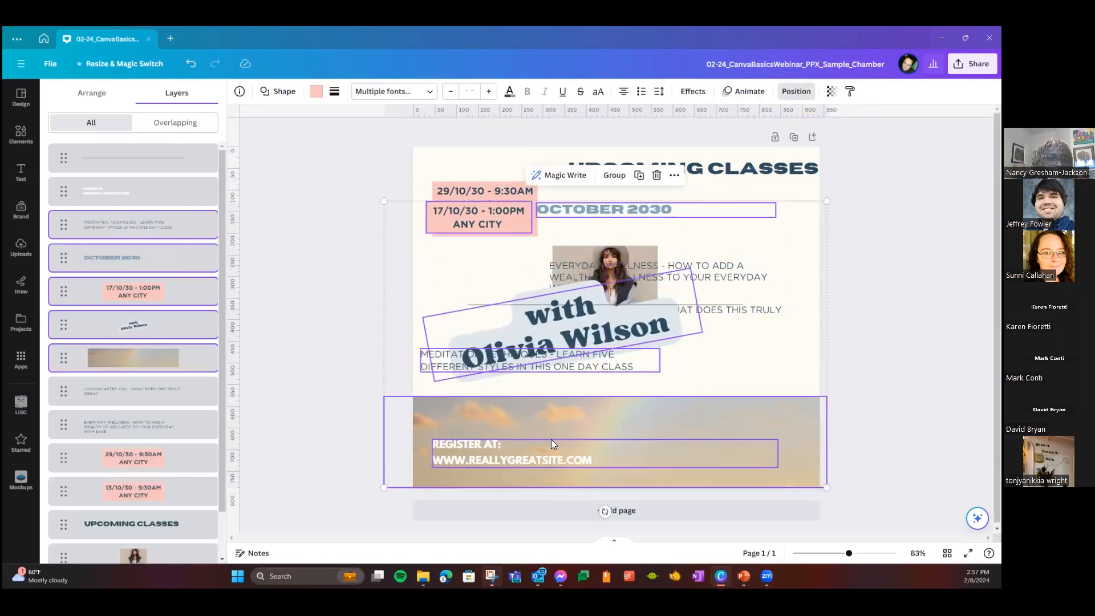
{"action": "left_click", "coordinate": [552, 443]}
- Move the sky photo up over the class descriptions by itself and shrink it toward the page's right edge
{"action": "left_click", "coordinate": [631, 479]}
{"action": "left_click_drag", "start_coordinate": [631, 479], "coordinate": [631, 306]}
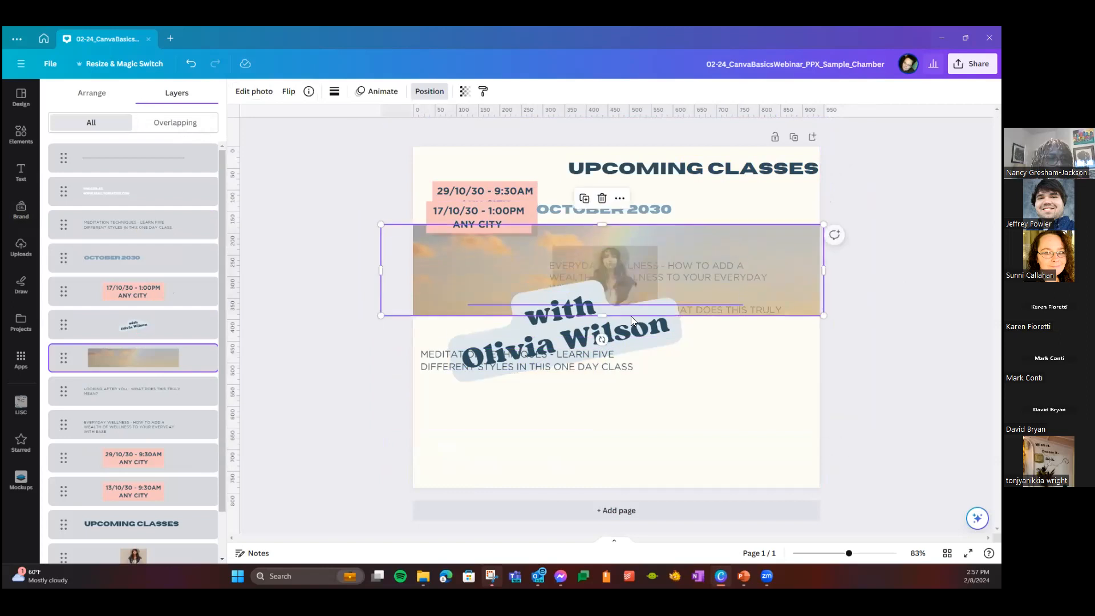
{"action": "left_click_drag", "start_coordinate": [382, 316], "coordinate": [536, 283]}
{"action": "left_click", "coordinate": [493, 216]}
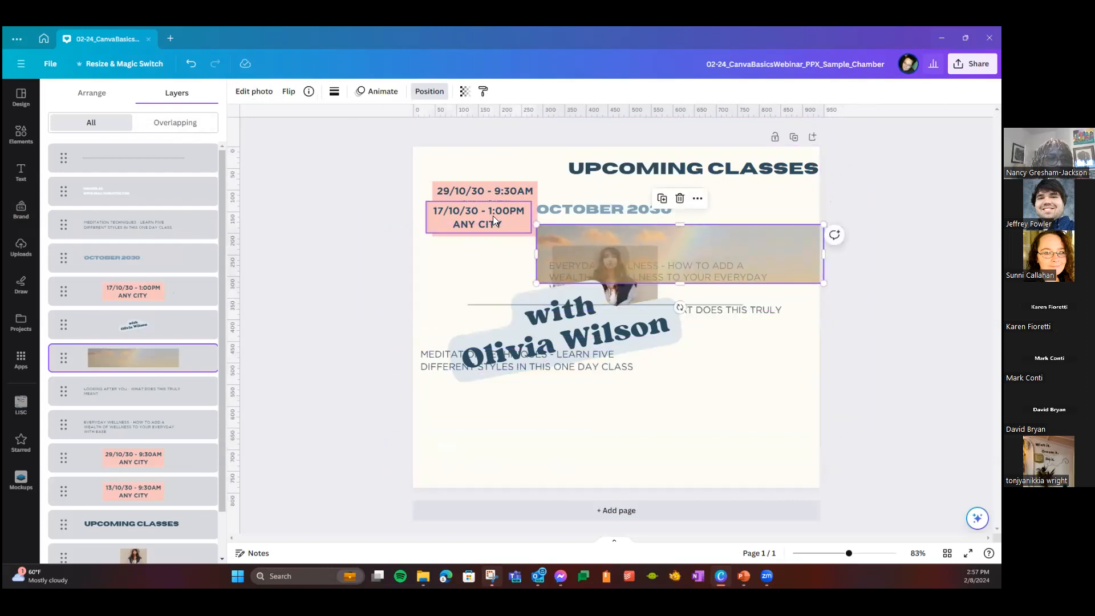
- Enlarge the 29/10/30 and 17/10/30 date boxes together to the page's left edge, and move the presenter label lower on the page
{"action": "left_click", "coordinate": [501, 190], "text": "shift"}
{"action": "mouse_move", "coordinate": [426, 232]}
{"action": "left_mouse_down"}
{"action": "mouse_move", "coordinate": [330, 305]}
{"action": "mouse_move", "coordinate": [418, 256]}
{"action": "mouse_move", "coordinate": [326, 283]}
{"action": "mouse_move", "coordinate": [413, 239]}
{"action": "left_mouse_up"}
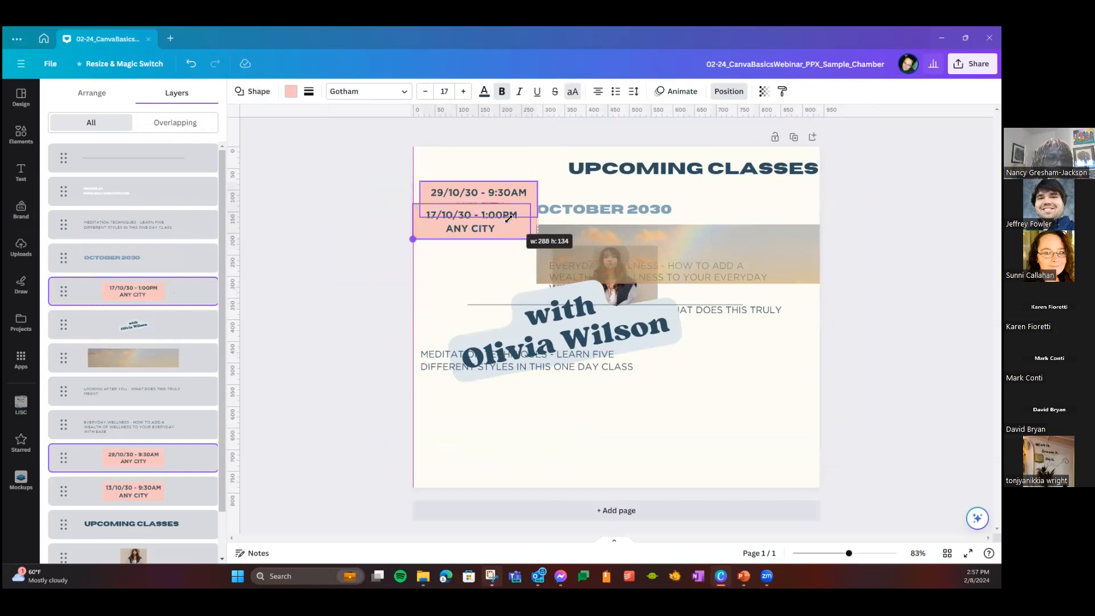
{"action": "left_click_drag", "start_coordinate": [617, 337], "coordinate": [680, 434]}
- Move the Meditation Techniques text over the presenter label, send the OCTOBER 2030 layer below Everyday Wellness, and raise the 13/10/30 box above the 17/10/30 box
{"action": "left_click_drag", "start_coordinate": [462, 366], "coordinate": [613, 404]}
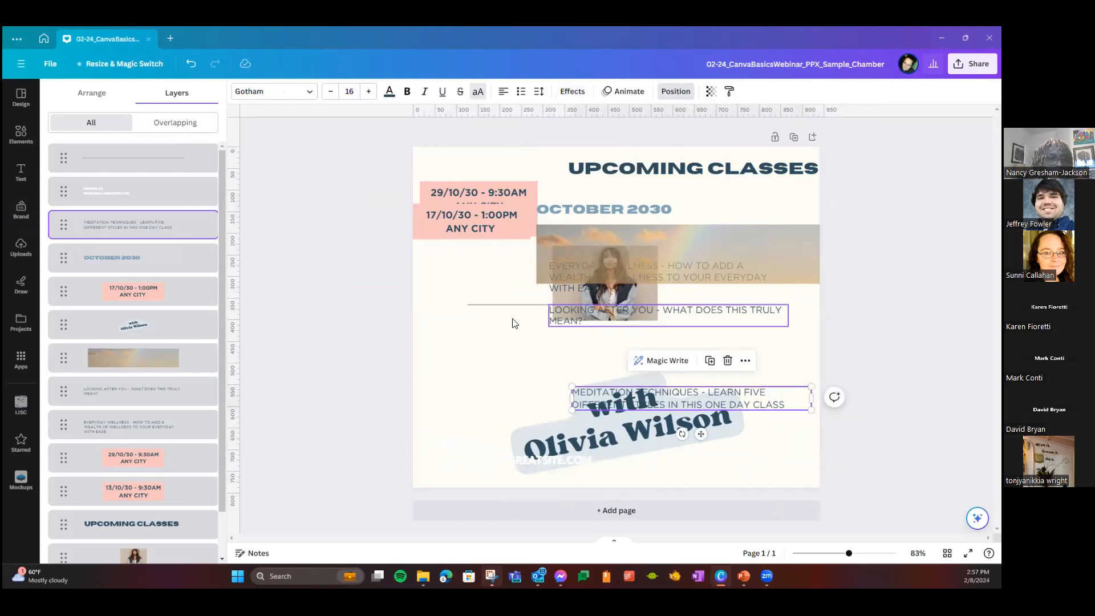
{"action": "left_click_drag", "start_coordinate": [158, 265], "coordinate": [154, 431]}
{"action": "left_click_drag", "start_coordinate": [164, 491], "coordinate": [174, 243]}
- Look over the layer and lock options for the OCTOBER 2030 heading and lock its position only
{"action": "left_click", "coordinate": [147, 460]}
{"action": "right_click", "coordinate": [147, 458]}
{"action": "left_click", "coordinate": [111, 458]}
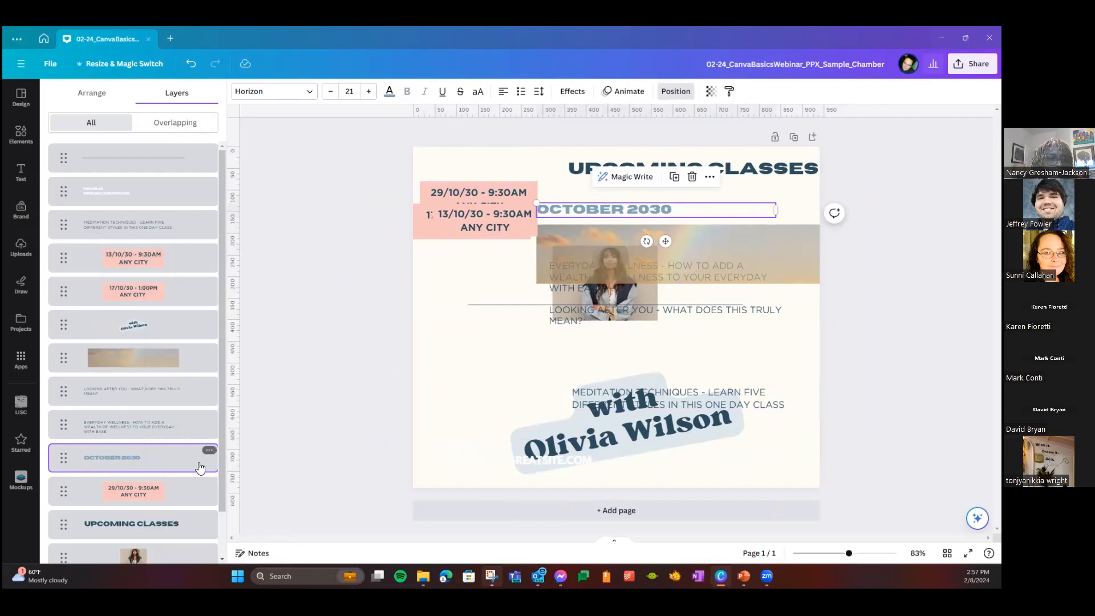
{"action": "left_click", "coordinate": [209, 451]}
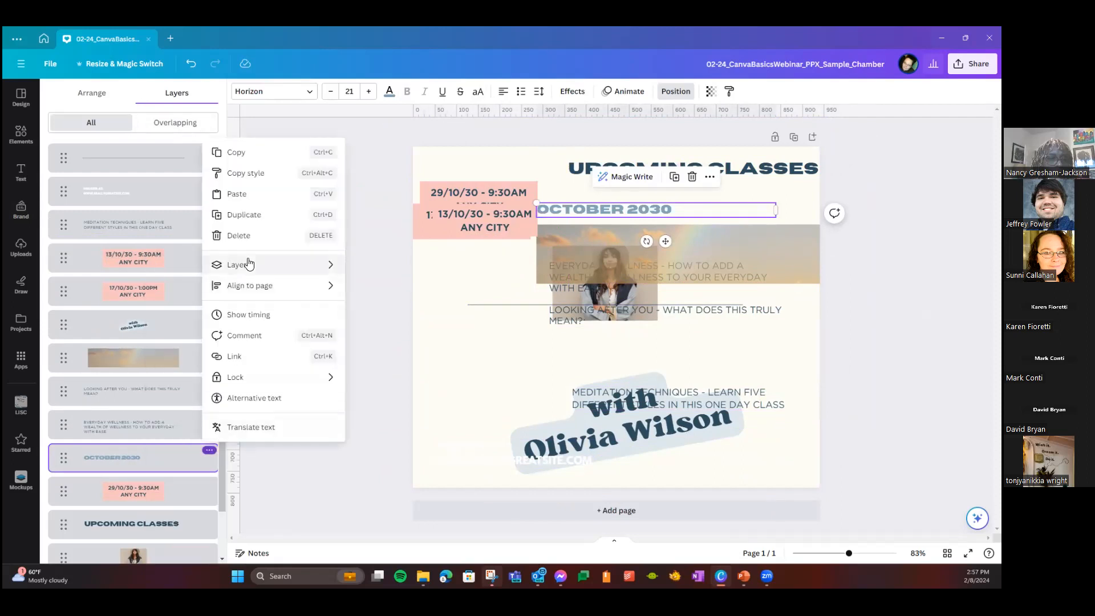
{"action": "mouse_move", "coordinate": [245, 264]}
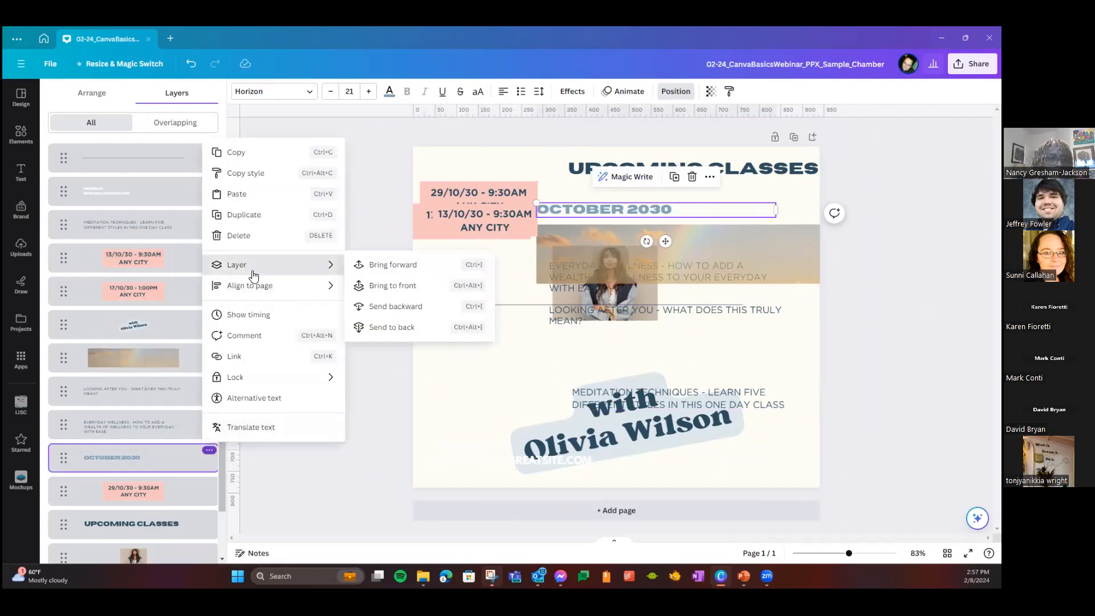
{"action": "mouse_move", "coordinate": [244, 377]}
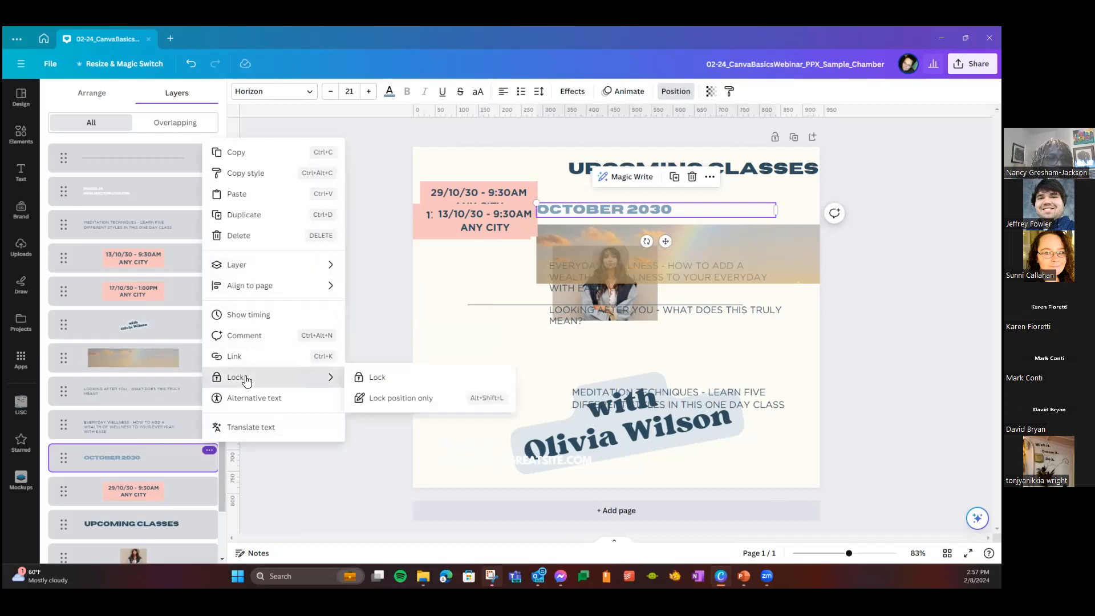
{"action": "left_click", "coordinate": [377, 399]}
- Replace the OCTOBER 2030 heading's text with EDITING and try to move the locked heading
{"action": "double_click", "coordinate": [602, 204]}
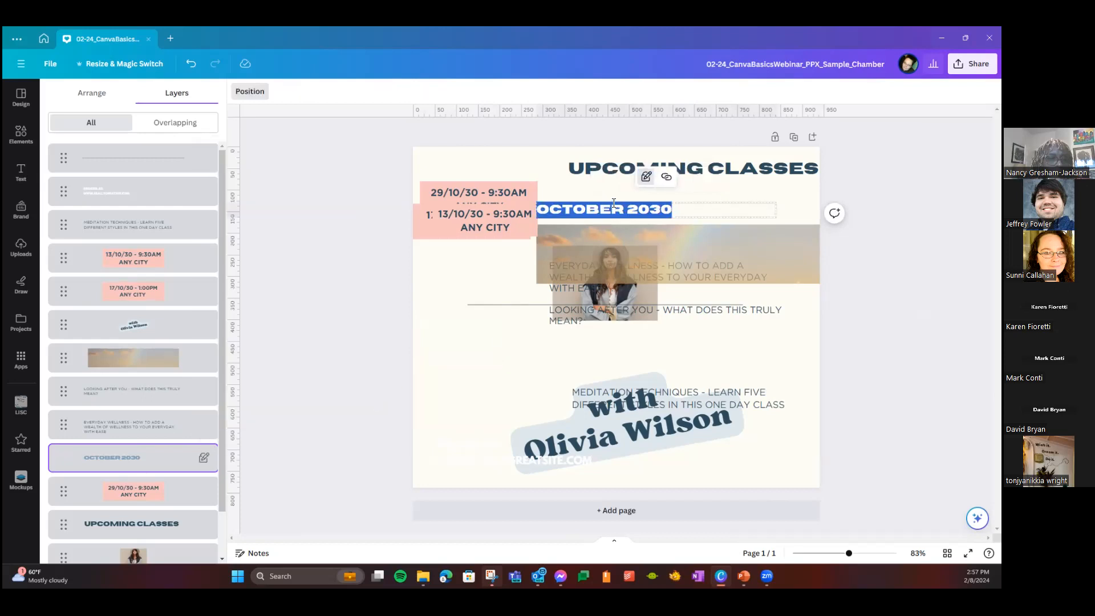
{"action": "type", "text": "EDITING"}
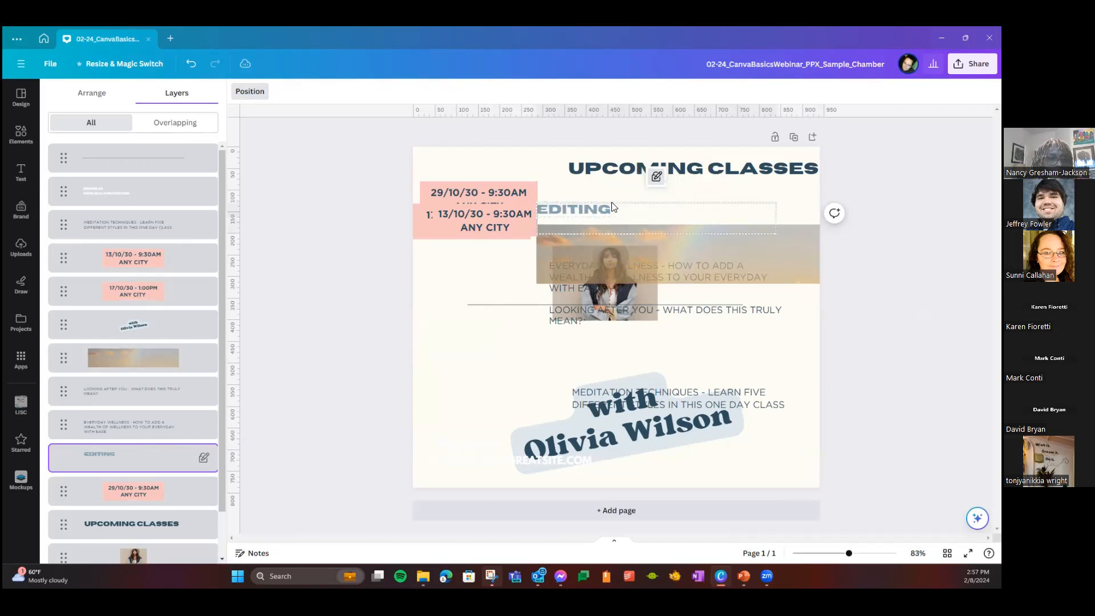
{"action": "left_click", "coordinate": [756, 306]}
{"action": "left_click_drag", "start_coordinate": [695, 210], "coordinate": [723, 263]}
- Select the elements around the locked heading and move them toward the page's lower left, then move the sky photo up over the heading
{"action": "left_click_drag", "start_coordinate": [557, 214], "coordinate": [426, 325]}
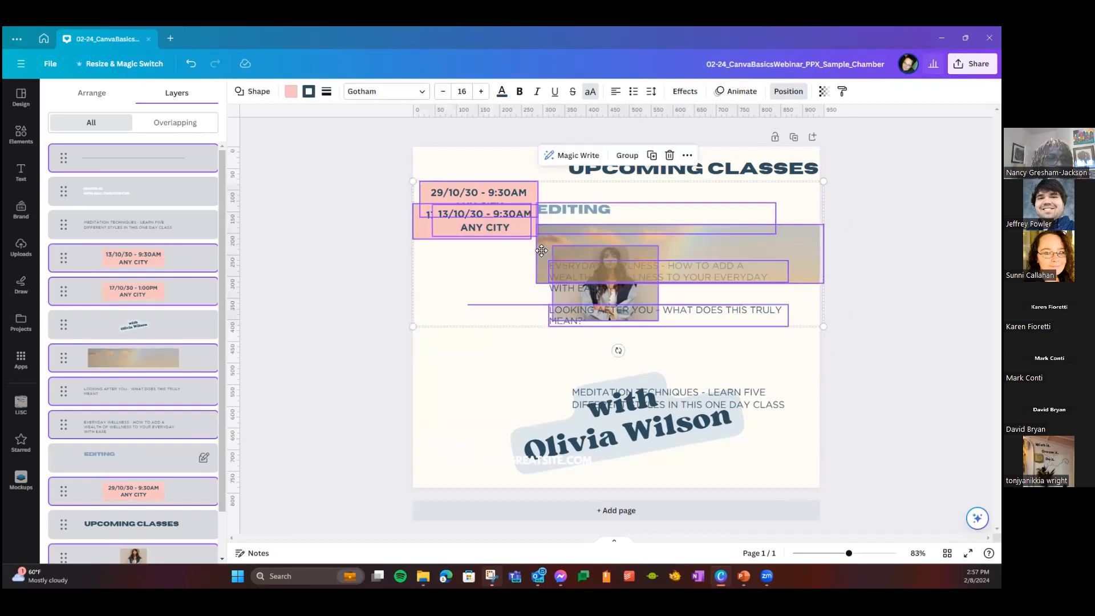
{"action": "left_click_drag", "start_coordinate": [540, 249], "coordinate": [408, 390]}
{"action": "left_click", "coordinate": [668, 285]}
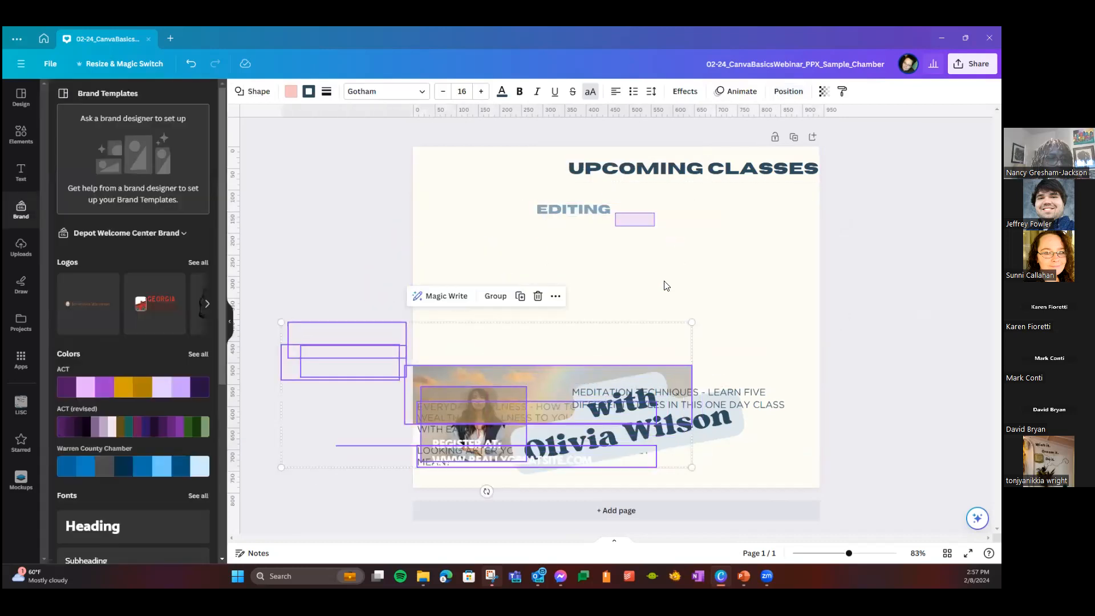
{"action": "left_click_drag", "start_coordinate": [531, 393], "coordinate": [587, 226]}
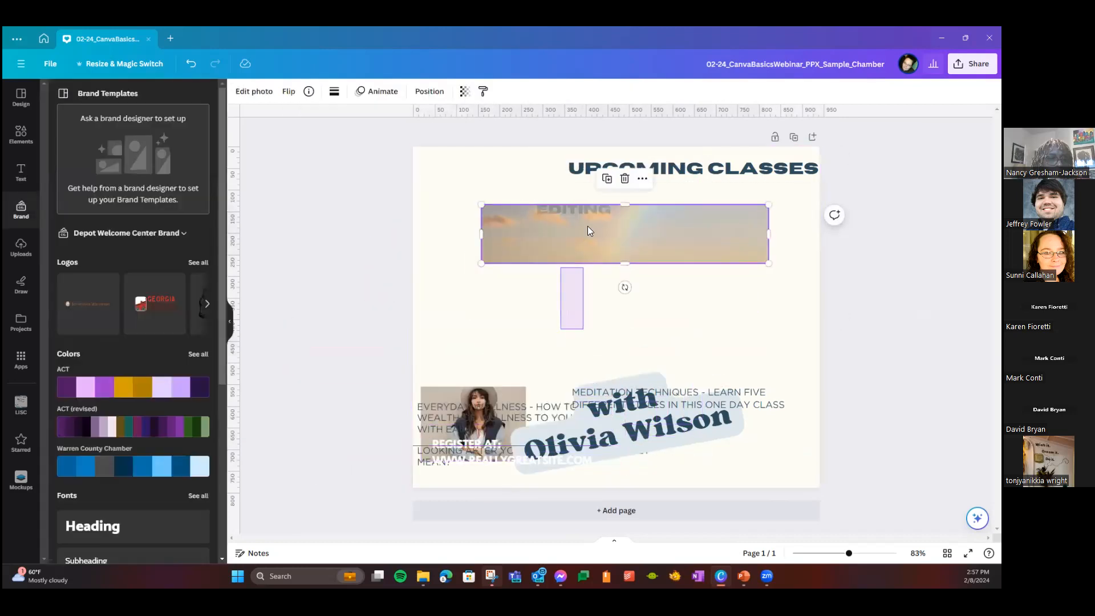
- Undo the recent element moves, heading edit, position lock and layer reordering, and restore the presenter label's lower placement
{"action": "left_click", "coordinate": [193, 63]}
{"action": "left_click", "coordinate": [193, 63]}
{"action": "left_click", "coordinate": [193, 64]}
{"action": "left_click", "coordinate": [192, 64]}
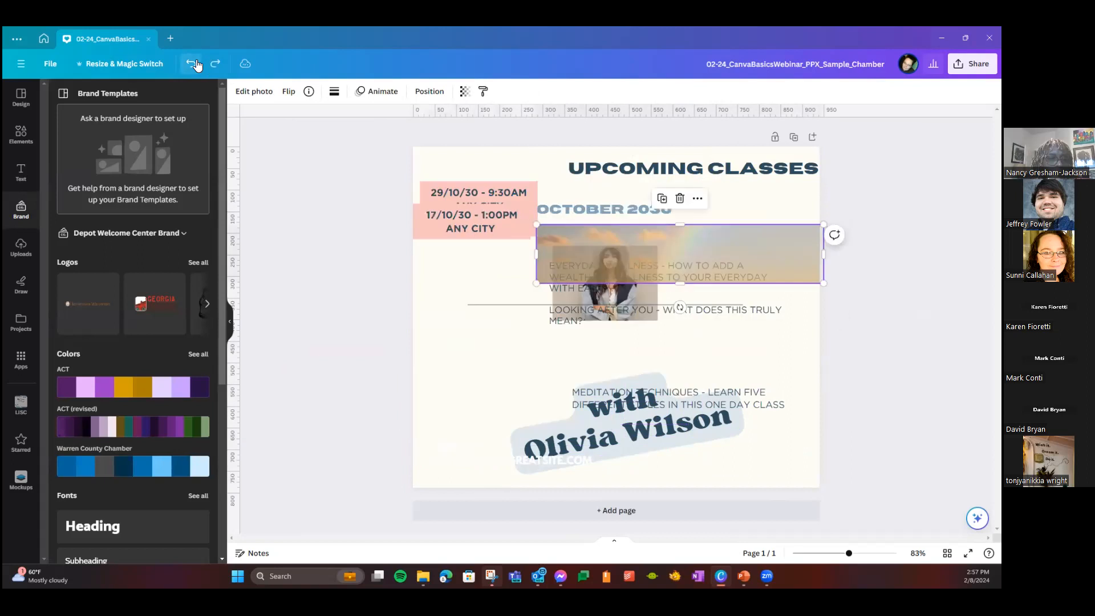
{"action": "left_click", "coordinate": [193, 63]}
{"action": "left_click", "coordinate": [192, 63]}
{"action": "left_click", "coordinate": [193, 63]}
{"action": "left_click", "coordinate": [192, 63]}
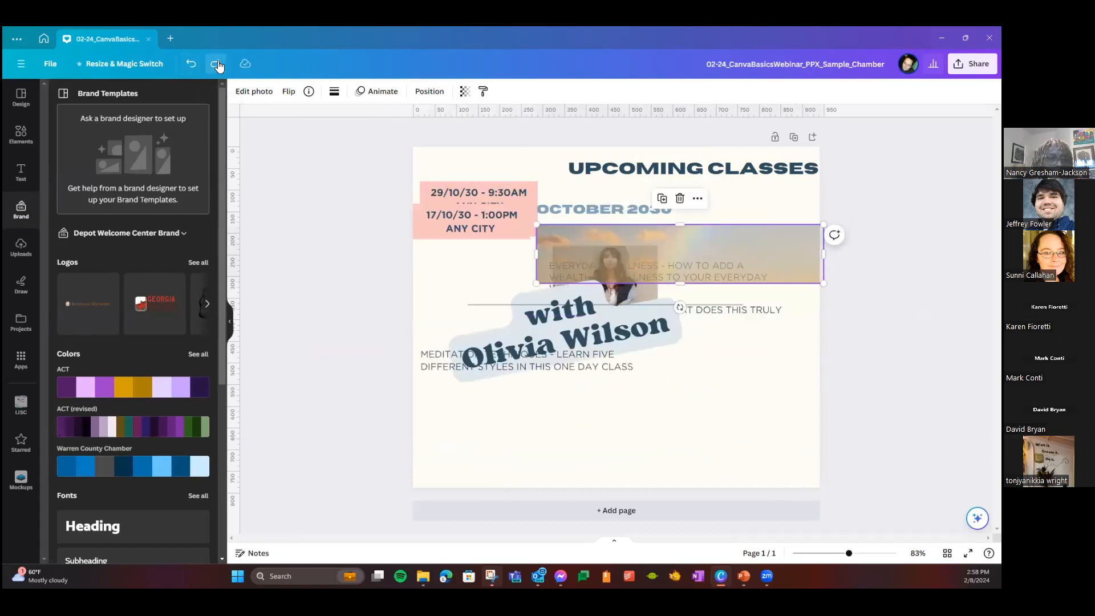
{"action": "left_click", "coordinate": [192, 63]}
- Add a second page, apply the recently used Upcoming Classes template to it, and compare it with page 1
{"action": "left_click", "coordinate": [589, 518]}
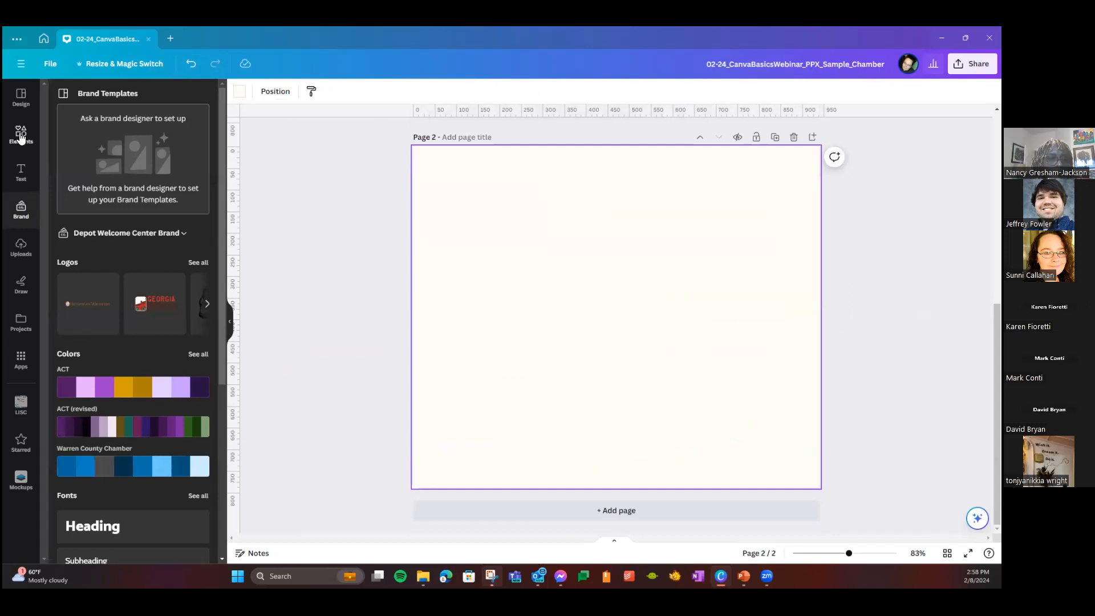
{"action": "left_click", "coordinate": [20, 99]}
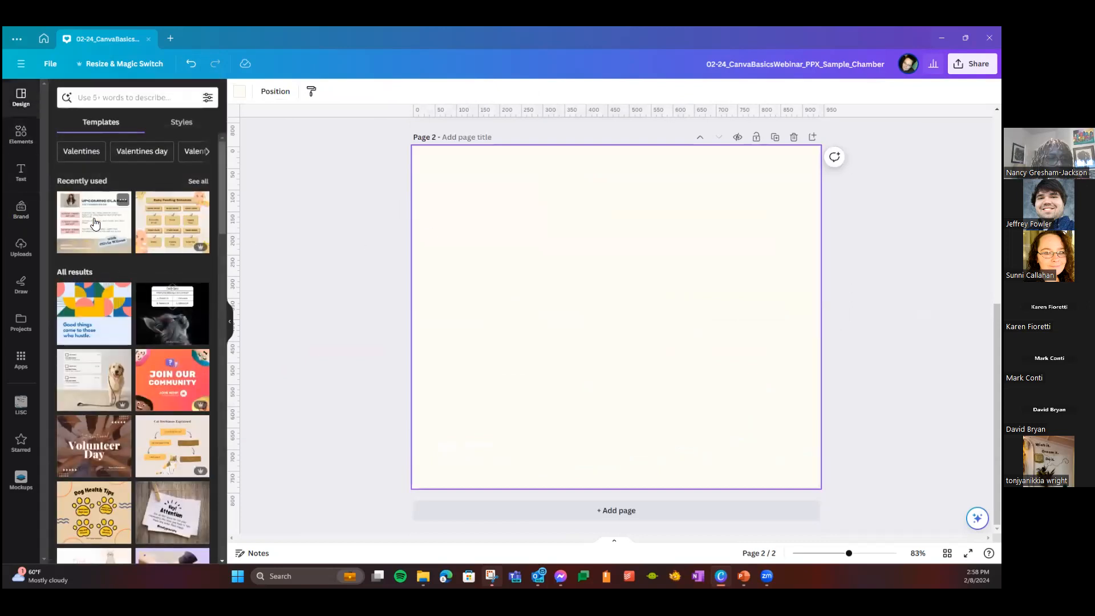
{"action": "left_click", "coordinate": [100, 223]}
{"action": "left_click", "coordinate": [477, 327]}
{"action": "scroll", "coordinate": [477, 325], "scroll_direction": "up", "scroll_amount": 6}
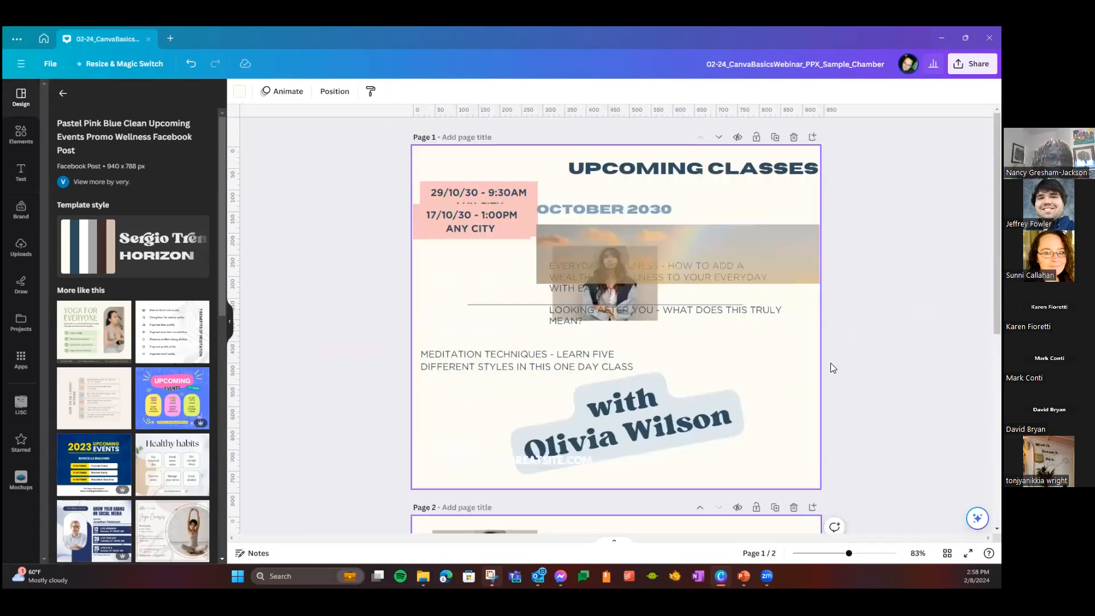
{"action": "scroll", "coordinate": [696, 392], "scroll_direction": "down", "scroll_amount": 6}
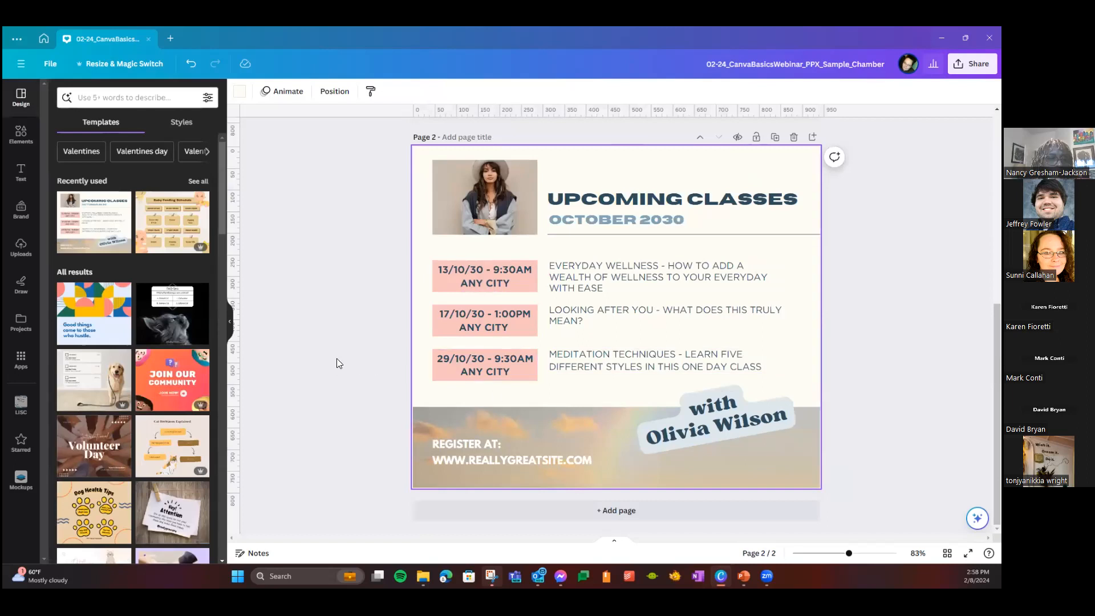
- Copy the Meditation Techniques text from page 1 and paste it onto page 2
{"action": "scroll", "coordinate": [656, 287], "scroll_direction": "up", "scroll_amount": 5}
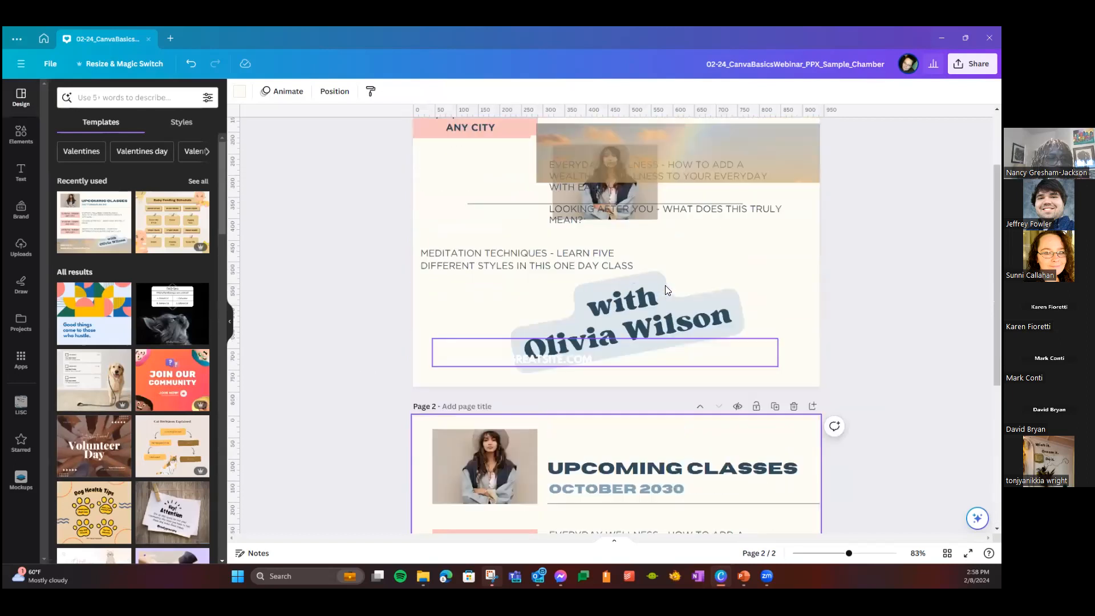
{"action": "left_click", "coordinate": [648, 254]}
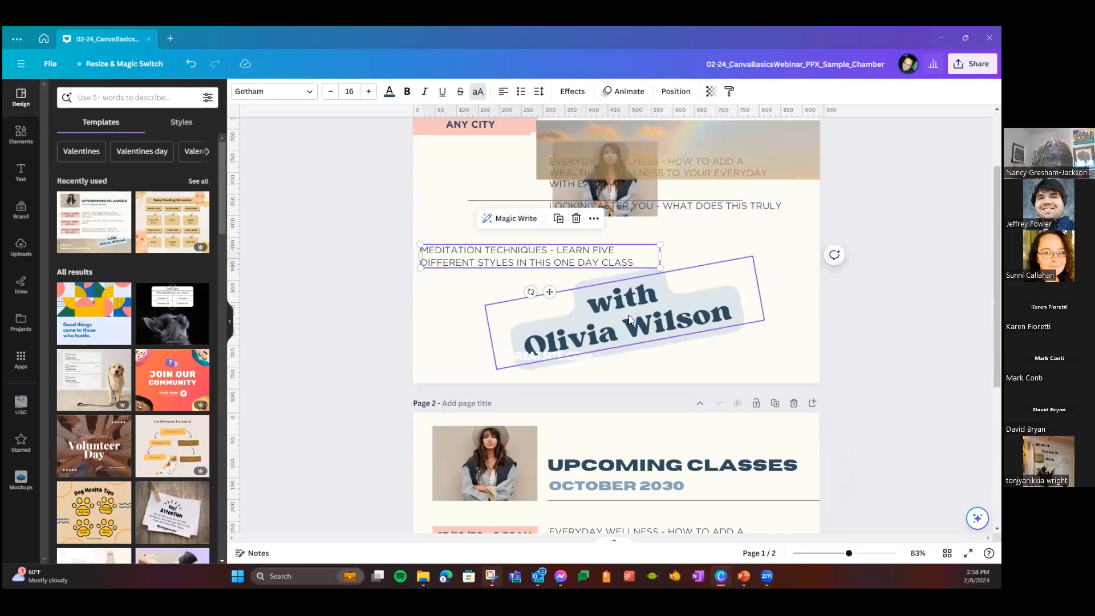
{"action": "scroll", "coordinate": [628, 315], "scroll_direction": "down", "scroll_amount": 5}
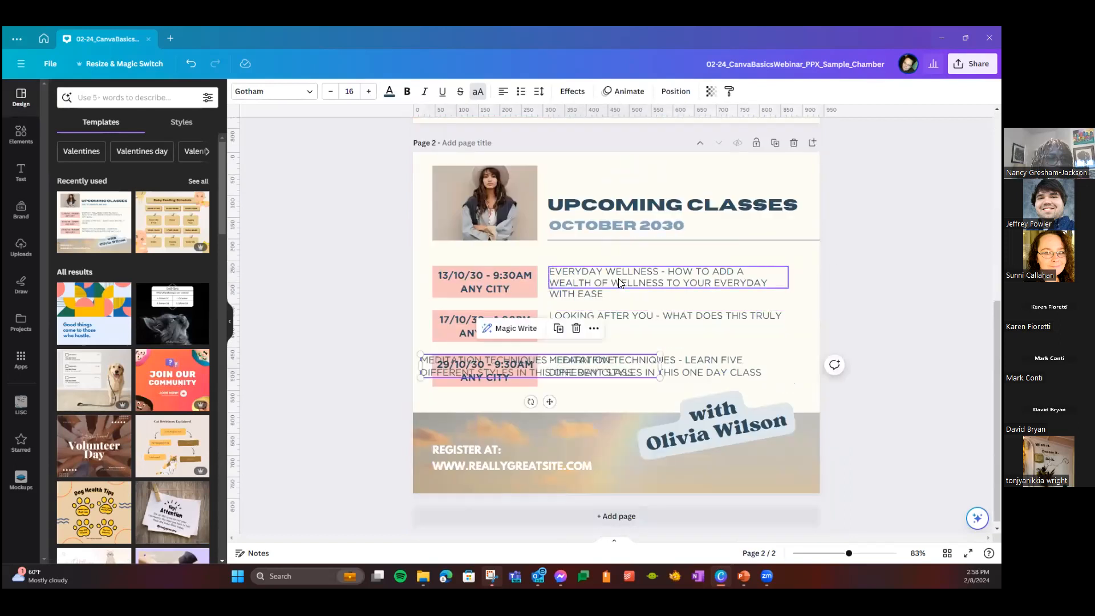
- Add a blank third page after page 2, add another page, and delete the extra one
{"action": "left_click", "coordinate": [619, 518]}
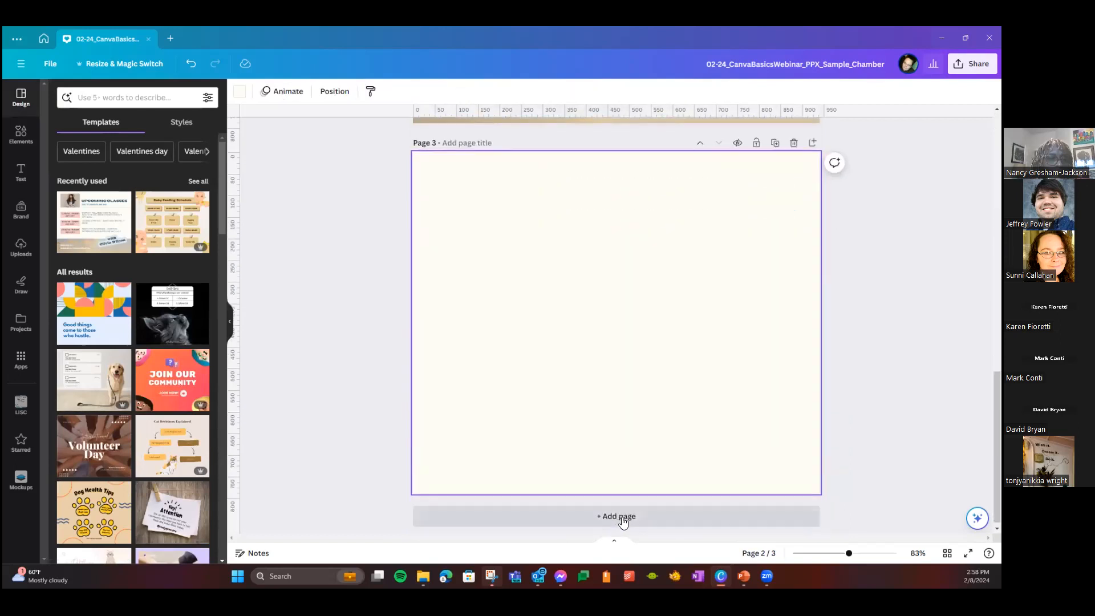
{"action": "left_click", "coordinate": [812, 144]}
{"action": "left_click", "coordinate": [792, 143]}
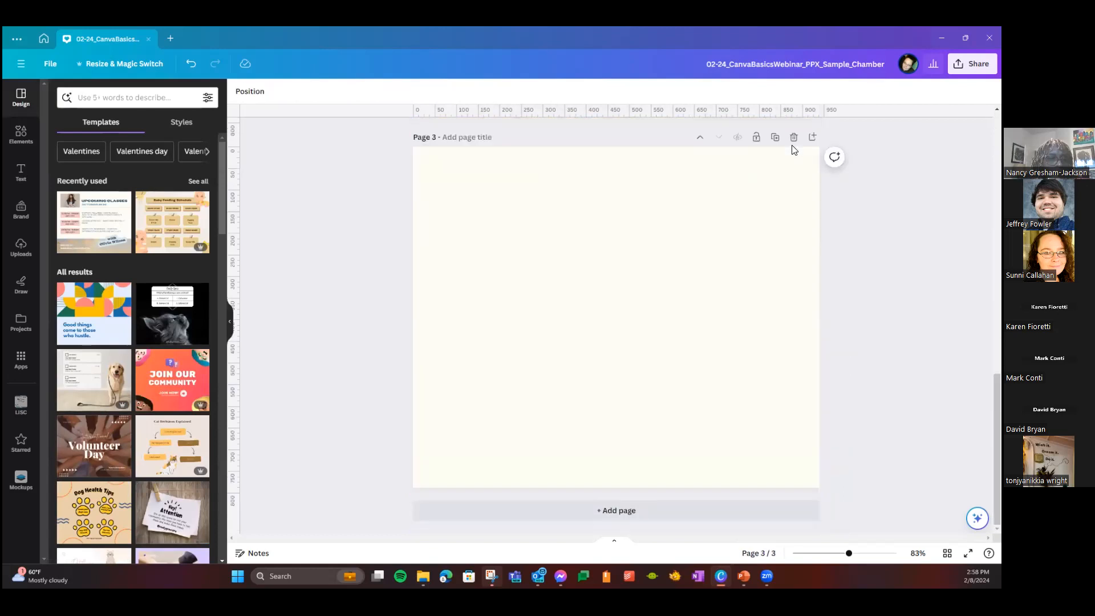
- Duplicate the Upcoming Classes page 2 twice and delete one of the two copies
{"action": "scroll", "coordinate": [790, 278], "scroll_direction": "up", "scroll_amount": 10}
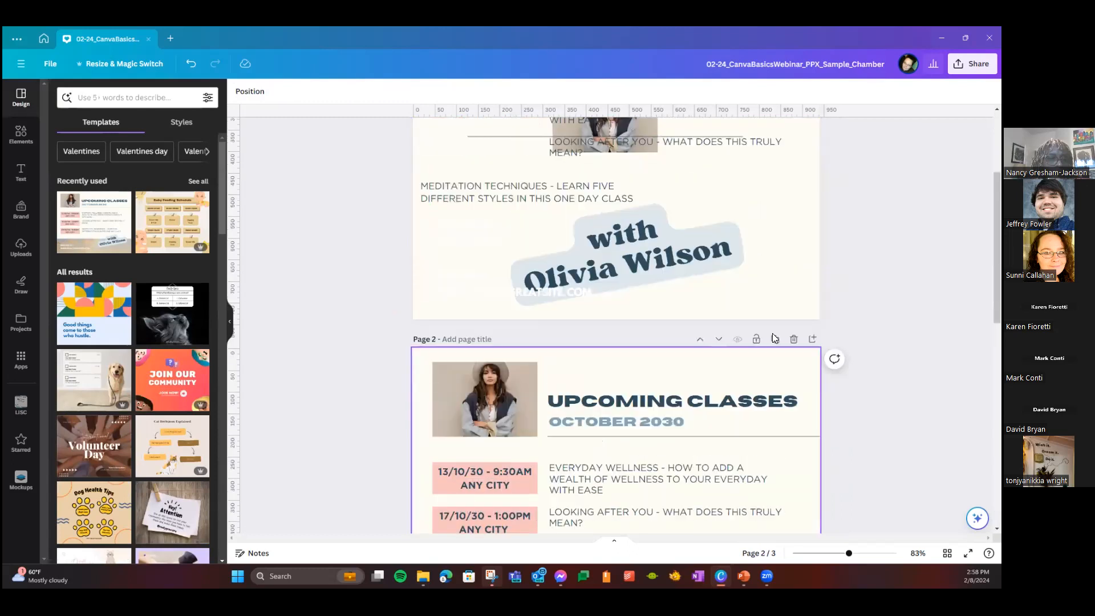
{"action": "scroll", "coordinate": [742, 393], "scroll_direction": "down", "scroll_amount": 4}
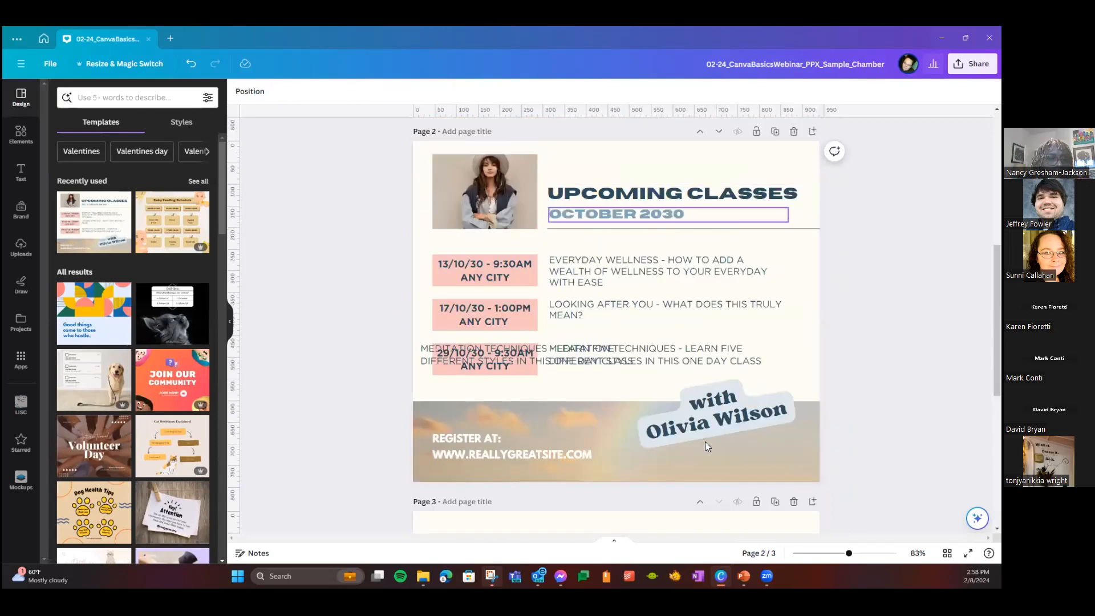
{"action": "left_click", "coordinate": [776, 132]}
{"action": "left_click", "coordinate": [775, 132]}
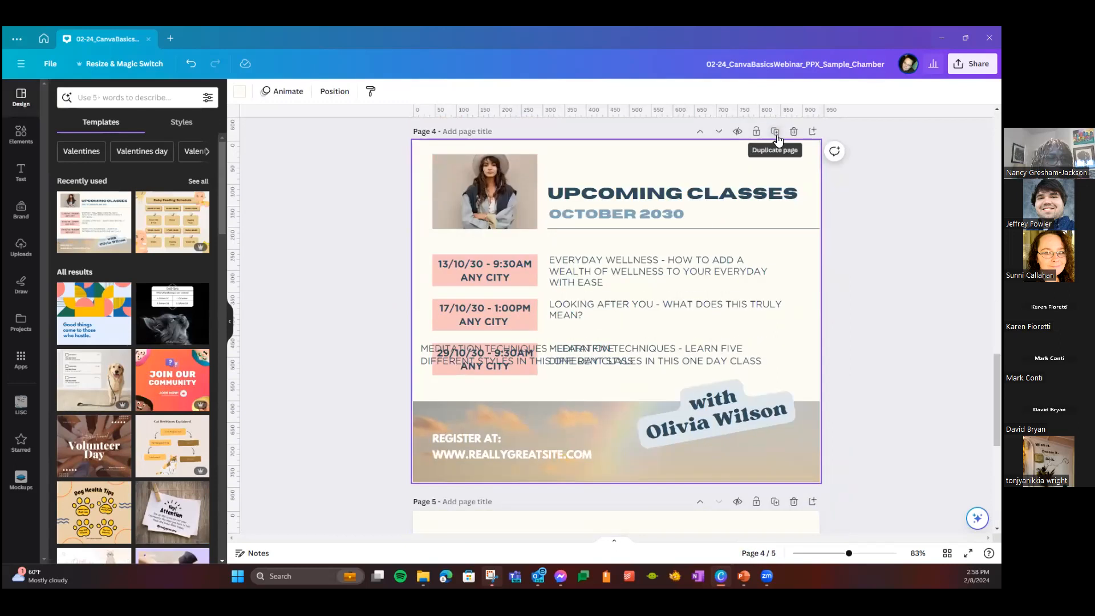
{"action": "left_click", "coordinate": [794, 132]}
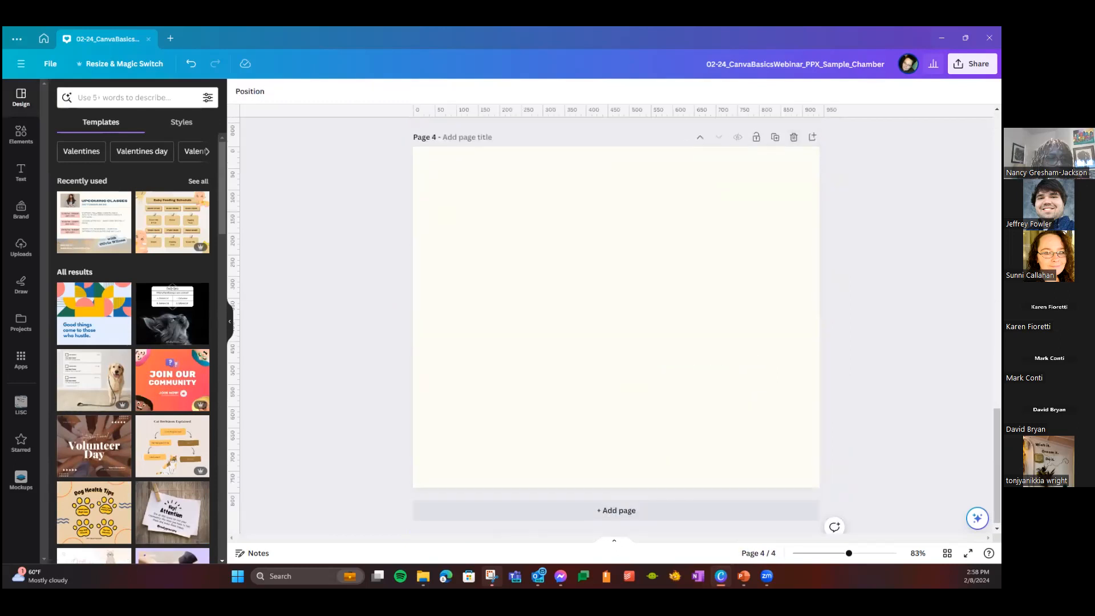
- Show all pages as a grid, hide page 3, and return to the full-size pages to check it
{"action": "left_click", "coordinate": [947, 553]}
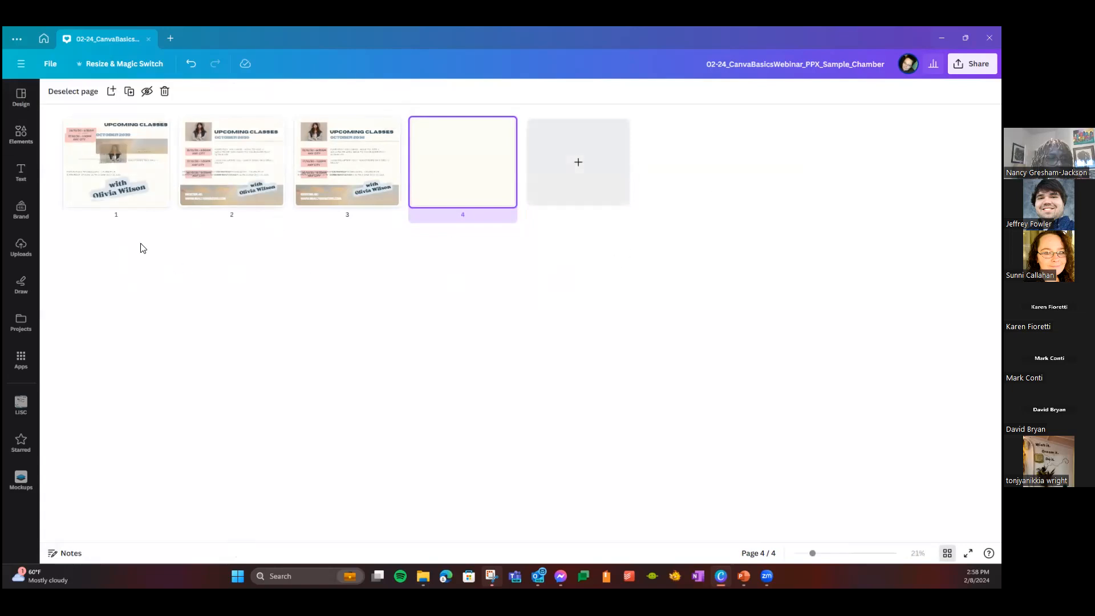
{"action": "left_click", "coordinate": [357, 161]}
{"action": "left_click", "coordinate": [148, 93]}
{"action": "left_click", "coordinate": [150, 93]}
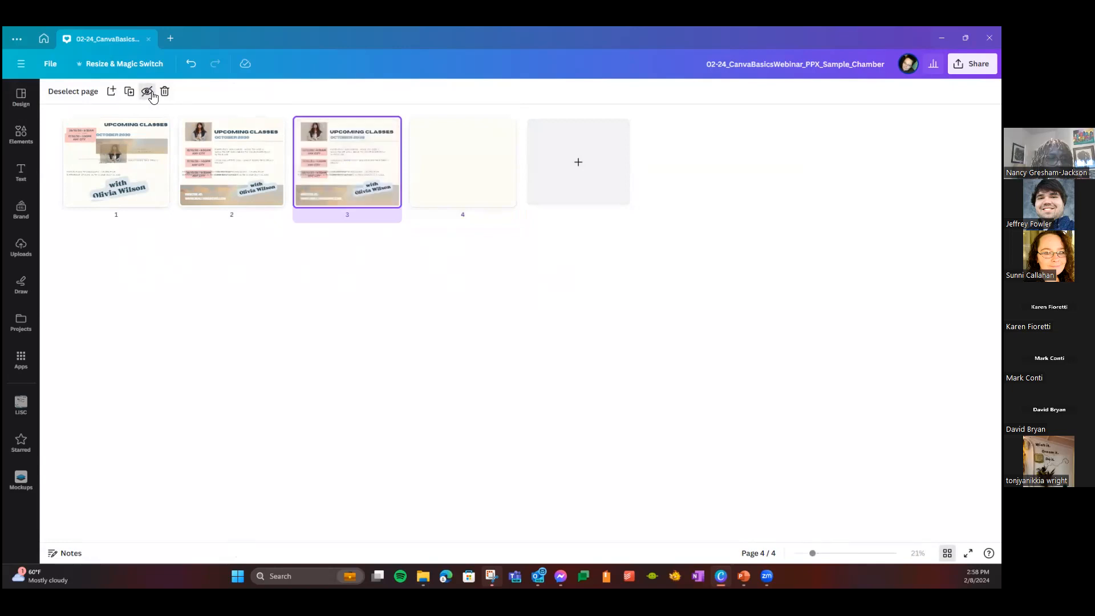
{"action": "left_click", "coordinate": [146, 93]}
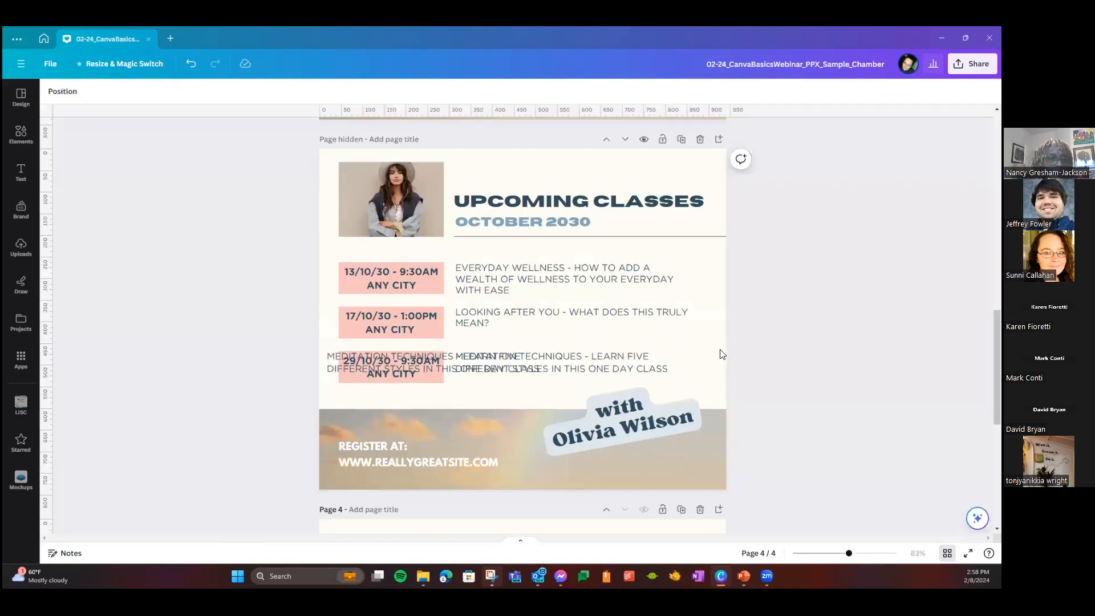
{"action": "scroll", "coordinate": [721, 350], "scroll_direction": "up", "scroll_amount": 10}
{"action": "scroll", "coordinate": [719, 349], "scroll_direction": "down", "scroll_amount": 15}
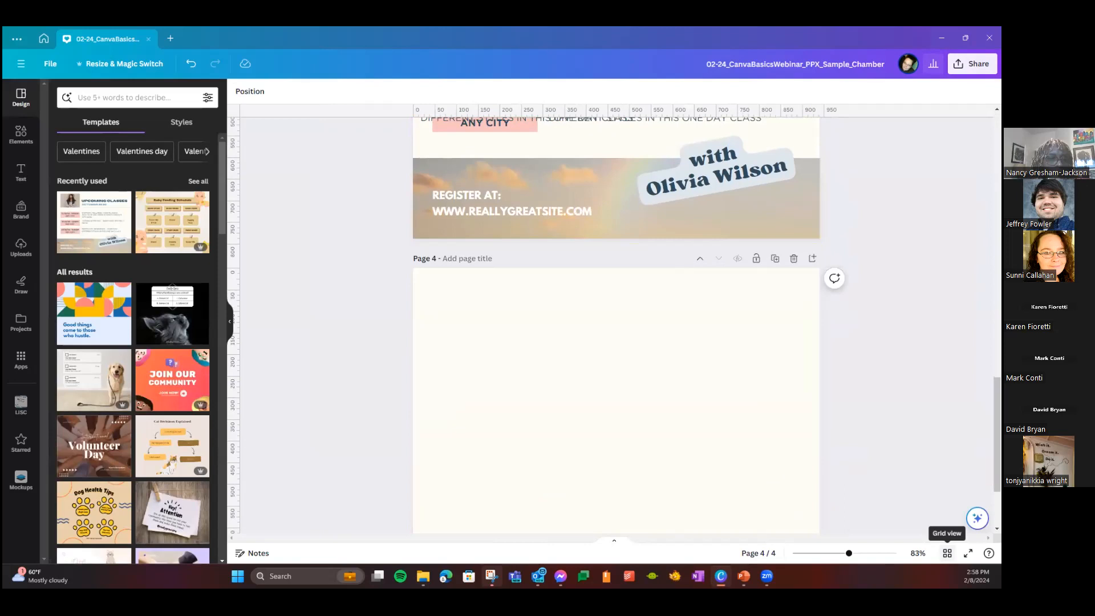
- Unhide page 3 from the grid of pages and delete the blank page 4
{"action": "left_click", "coordinate": [948, 553]}
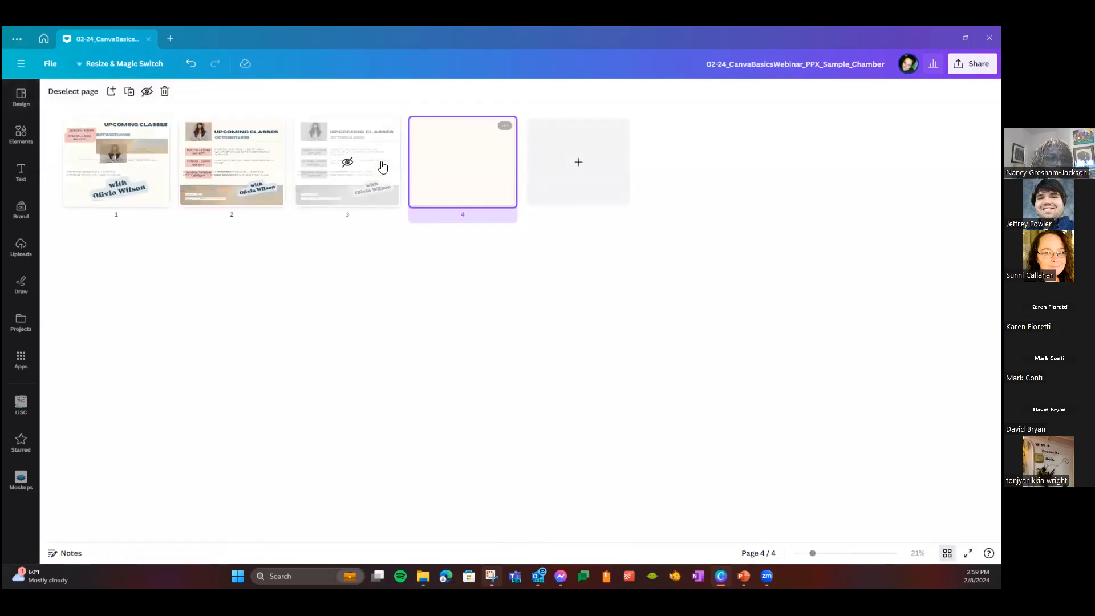
{"action": "left_click", "coordinate": [343, 163]}
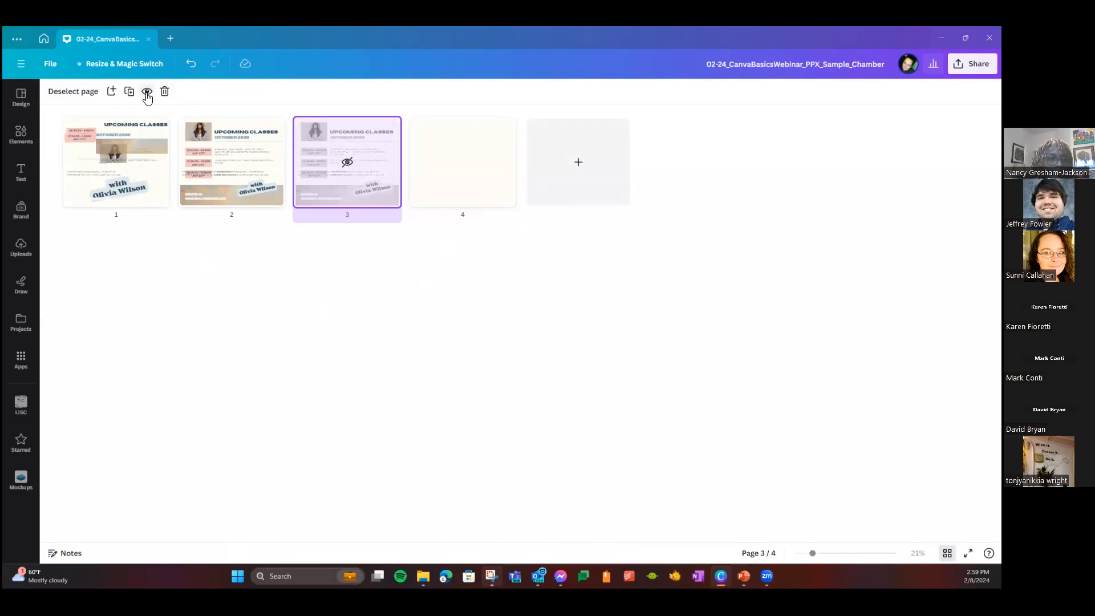
{"action": "left_click", "coordinate": [147, 92]}
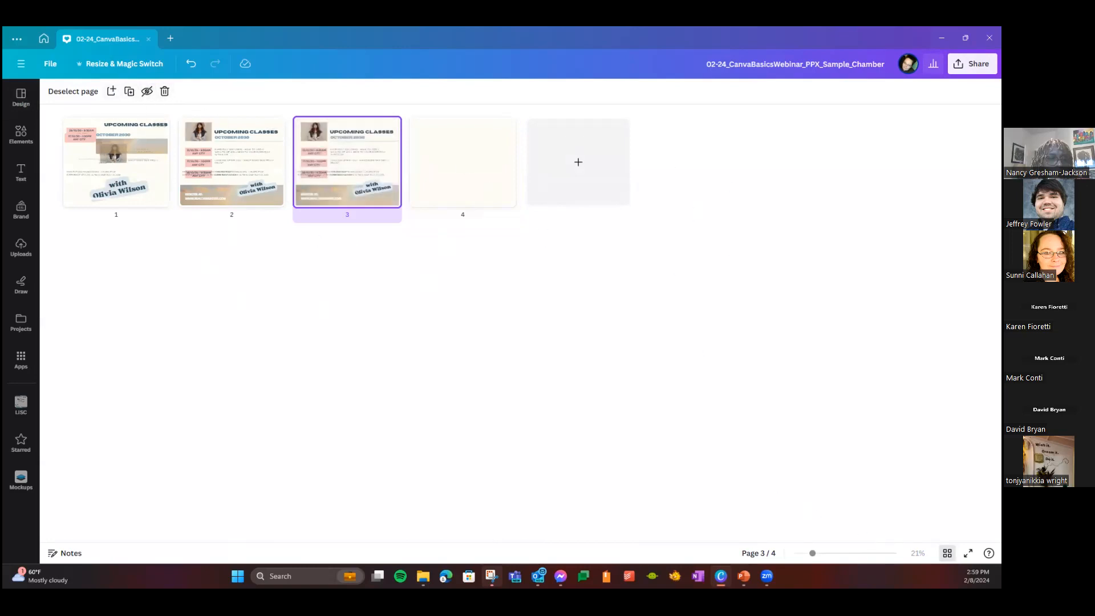
{"action": "left_click", "coordinate": [510, 134]}
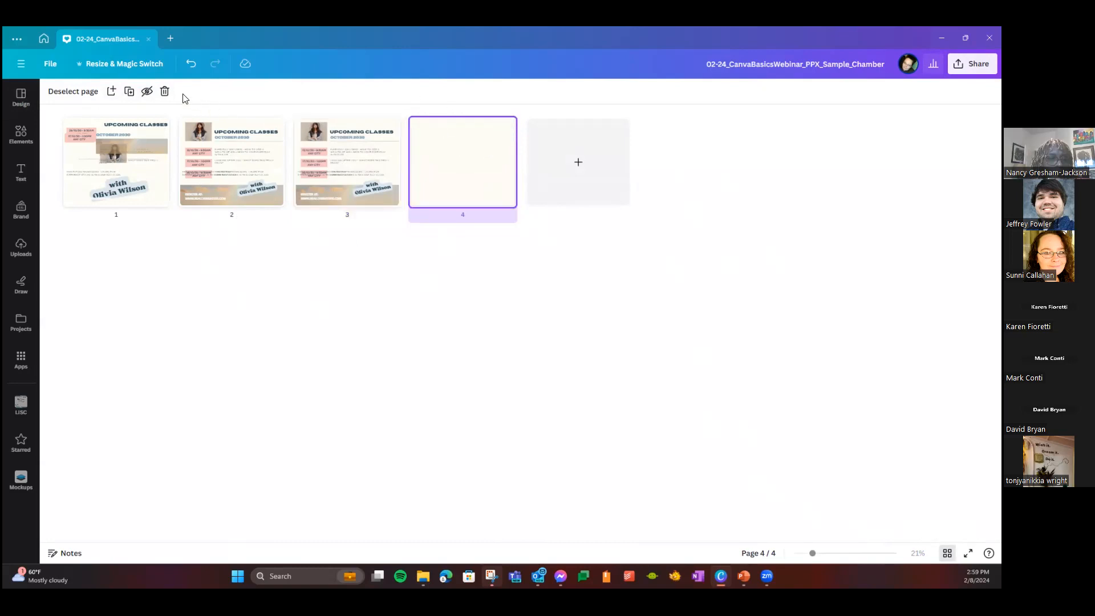
{"action": "left_click", "coordinate": [165, 91]}
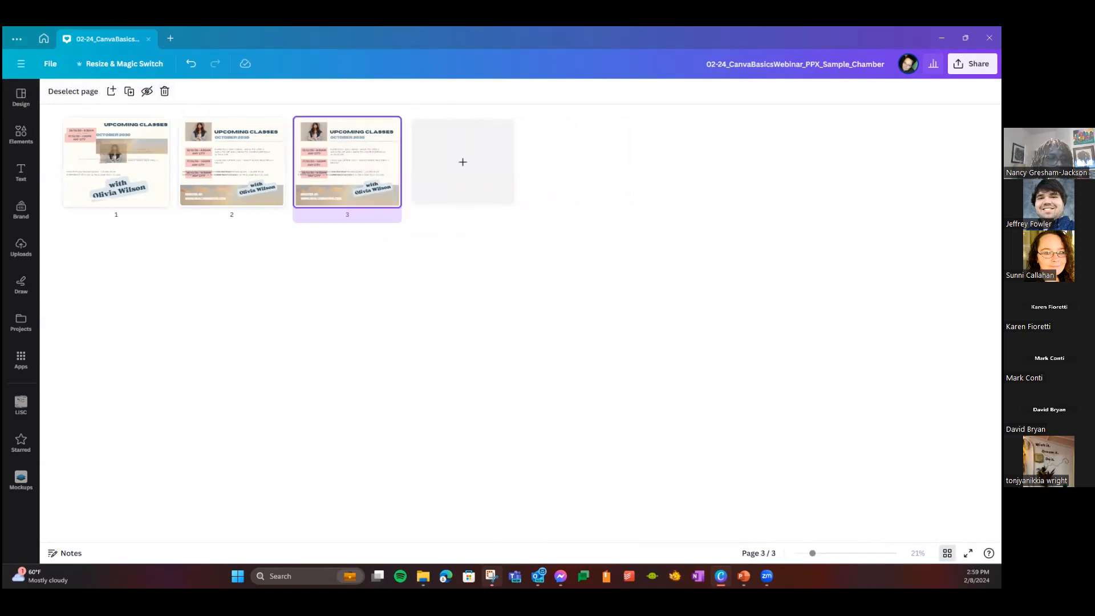
- Return from the page grid to the full-size pages and enlarge the canvas view to 135%
{"action": "left_click", "coordinate": [947, 553]}
{"action": "scroll", "coordinate": [753, 383], "scroll_direction": "up", "scroll_amount": 7}
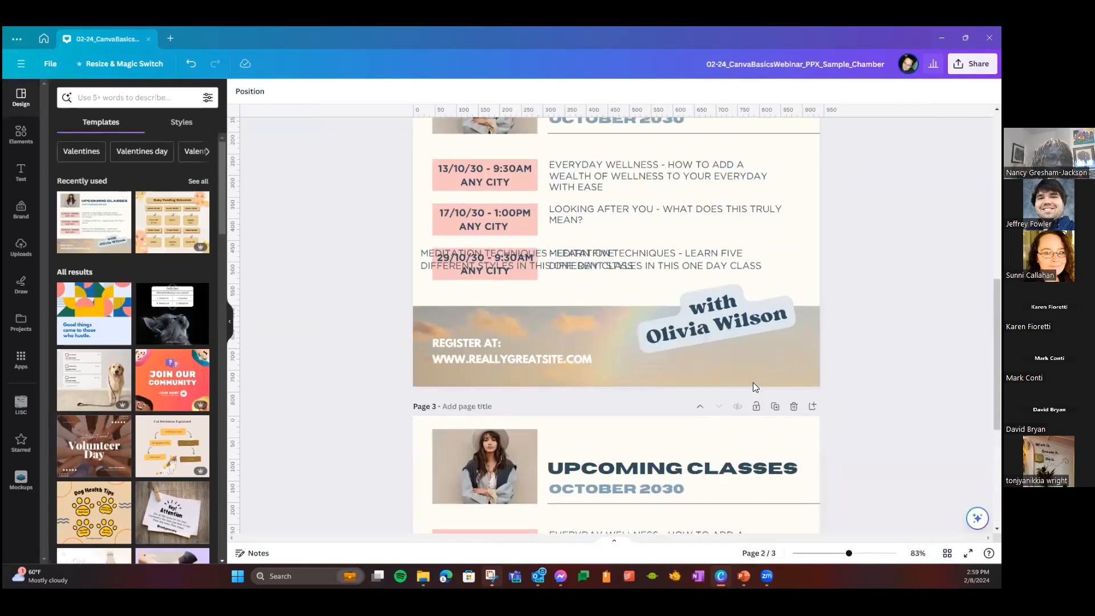
{"action": "scroll", "coordinate": [754, 387], "scroll_direction": "up", "scroll_amount": 5}
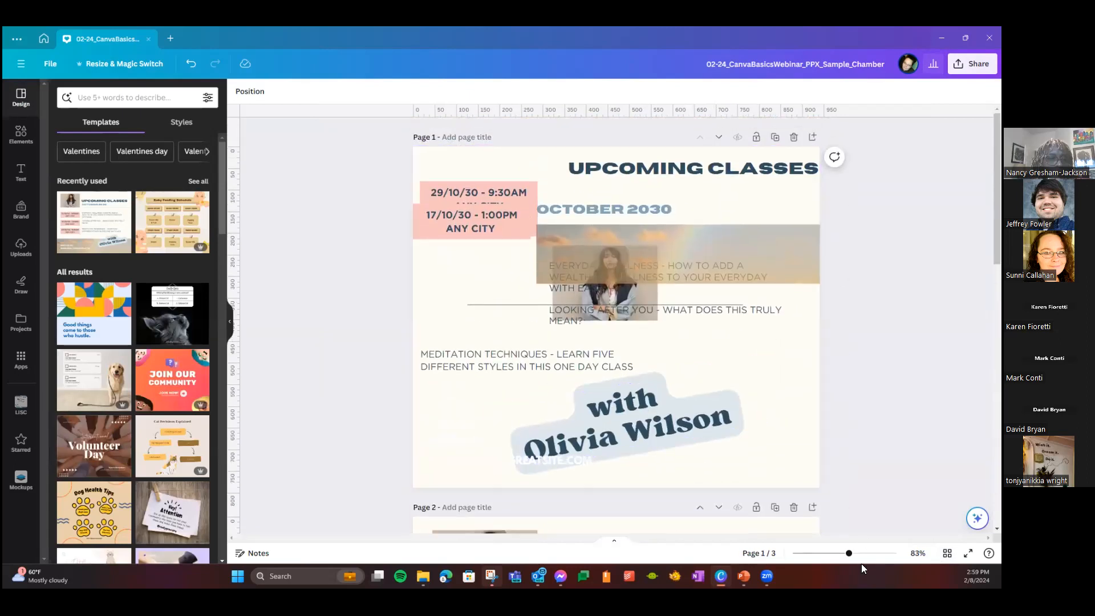
{"action": "mouse_move", "coordinate": [849, 554]}
{"action": "left_mouse_down"}
{"action": "mouse_move", "coordinate": [884, 555]}
{"action": "mouse_move", "coordinate": [815, 553]}
{"action": "mouse_move", "coordinate": [862, 553]}
{"action": "left_mouse_up"}
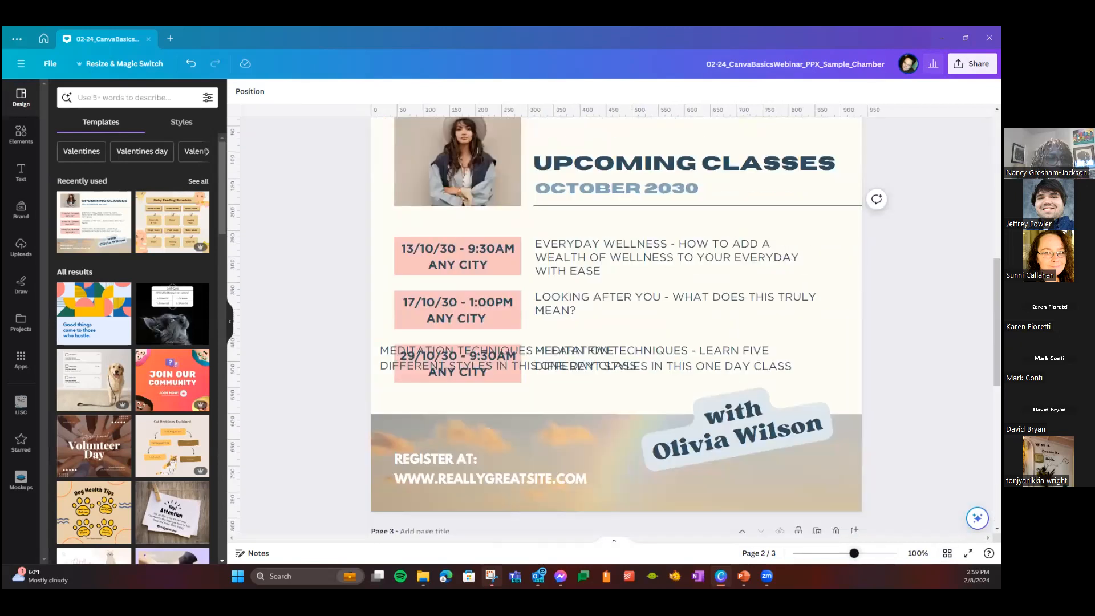
- Preview the design full screen, advance to page 3, and return to the editor
{"action": "left_click", "coordinate": [968, 552]}
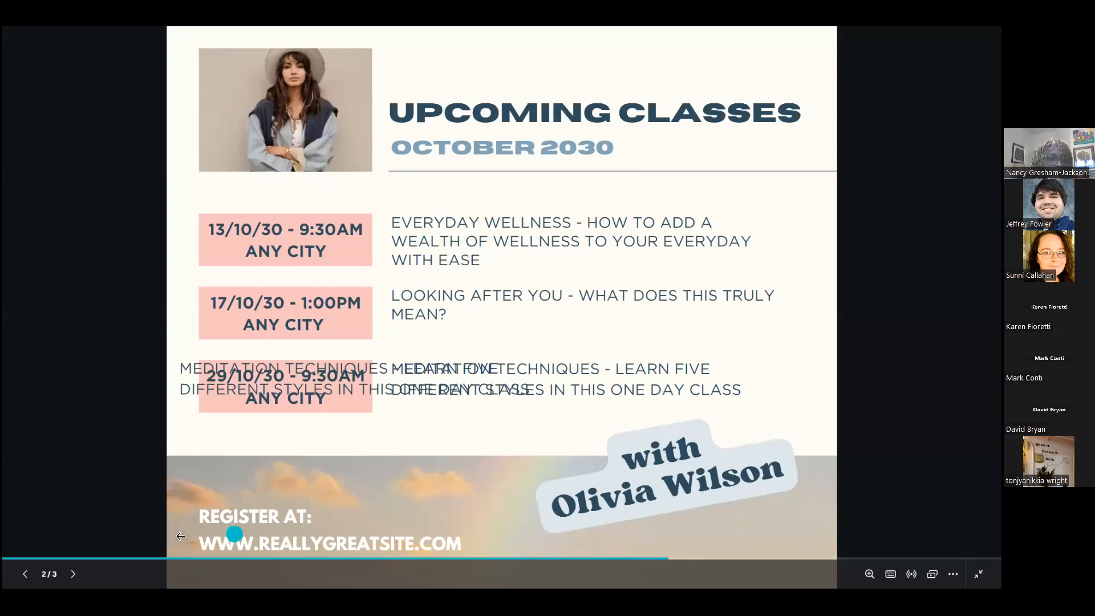
{"action": "left_click", "coordinate": [74, 573]}
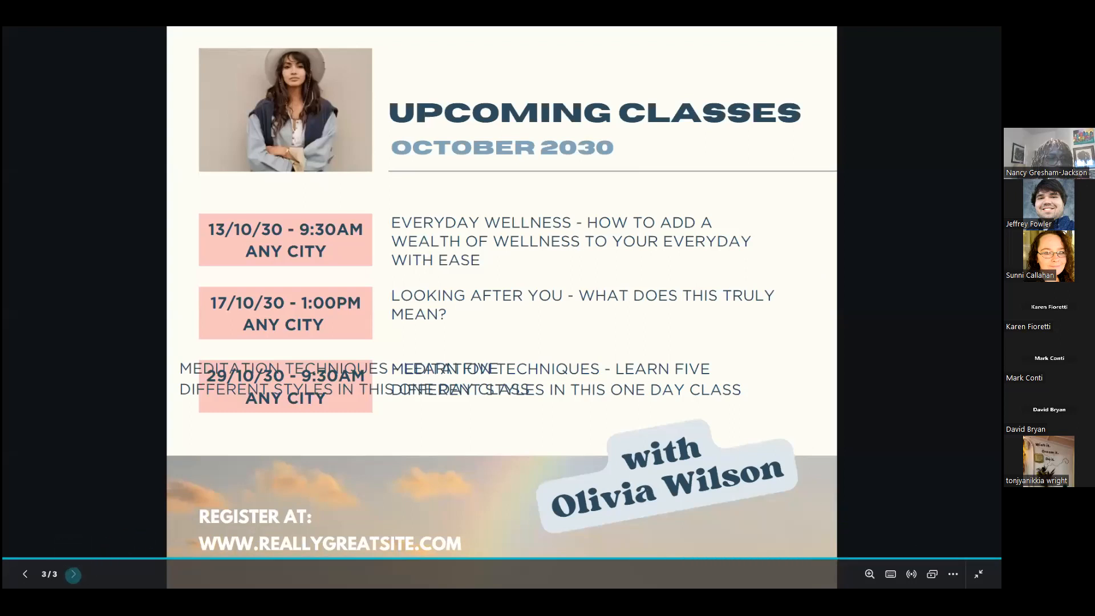
{"action": "left_click", "coordinate": [979, 573]}
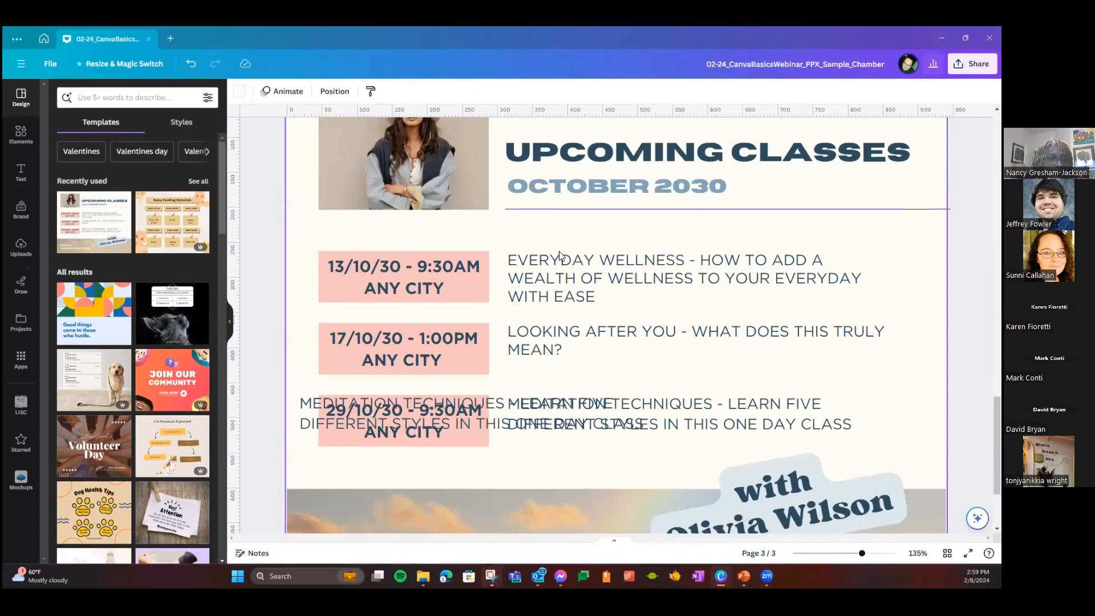
{"action": "scroll", "coordinate": [541, 336], "scroll_direction": "up", "scroll_amount": 10}
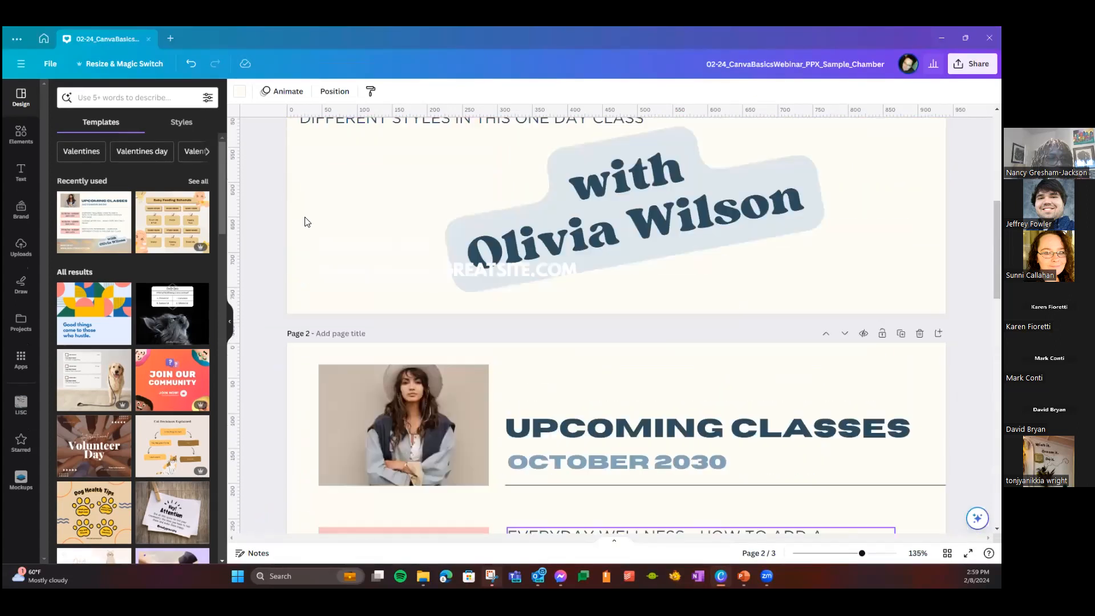
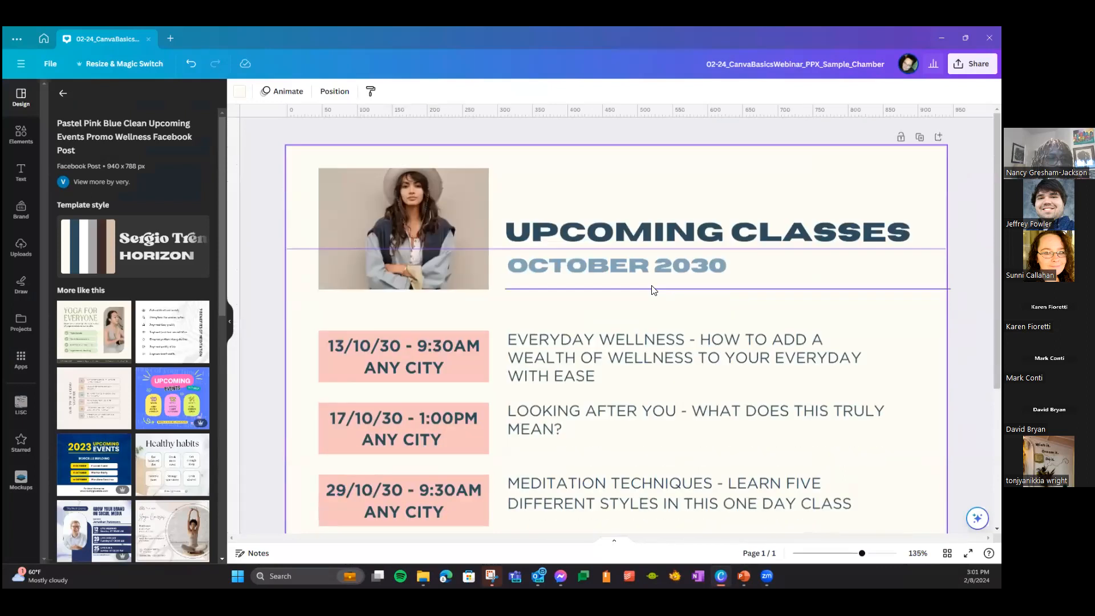
{"action": "scroll", "coordinate": [697, 328], "scroll_direction": "down", "scroll_amount": 2}
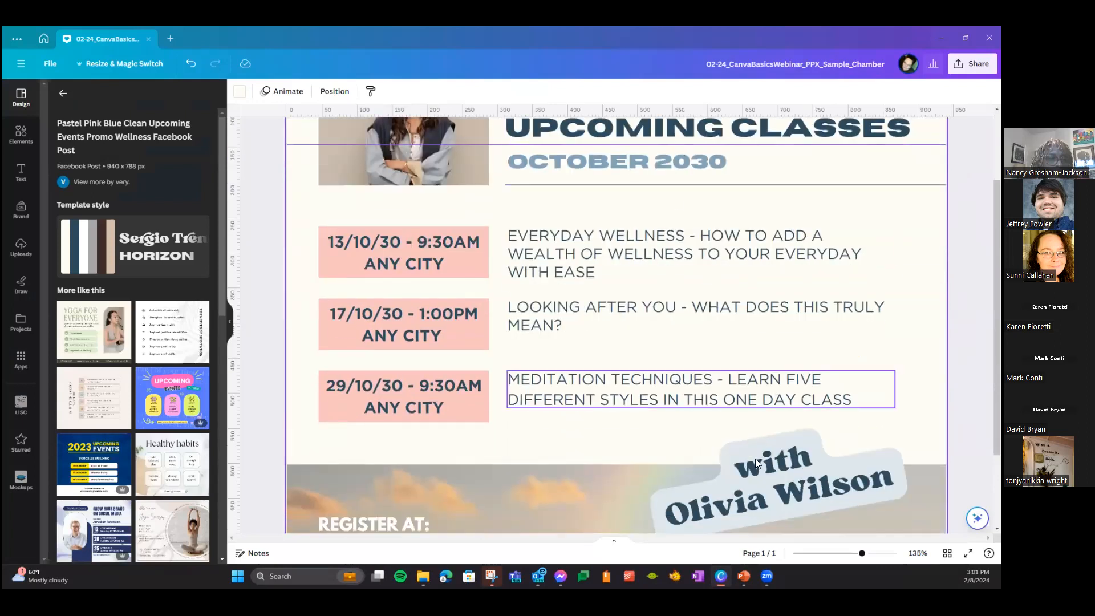
{"action": "scroll", "coordinate": [694, 428], "scroll_direction": "up", "scroll_amount": 1}
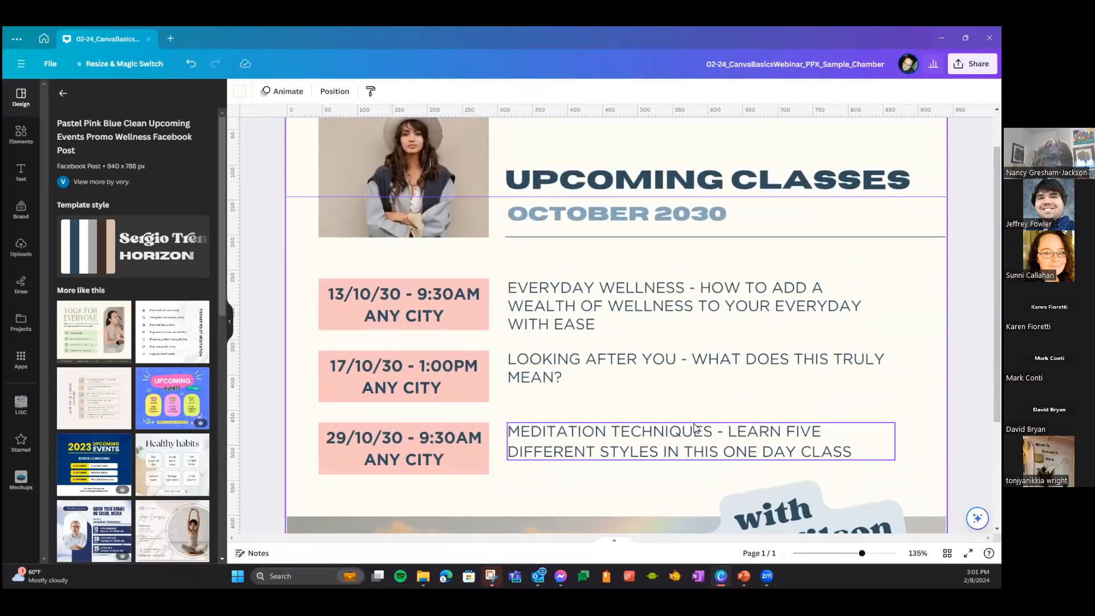
{"action": "scroll", "coordinate": [694, 427], "scroll_direction": "up", "scroll_amount": 1}
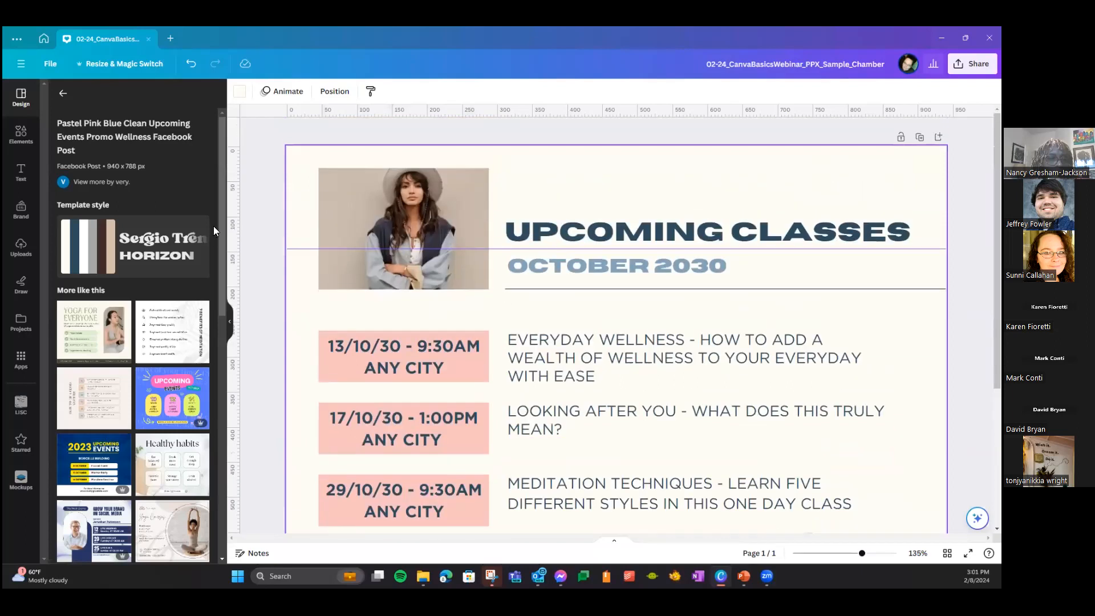
- Create a resized copy of the design as a Poster (18 × 24 in Portrait) and open the copy to check its title
{"action": "left_click", "coordinate": [143, 66]}
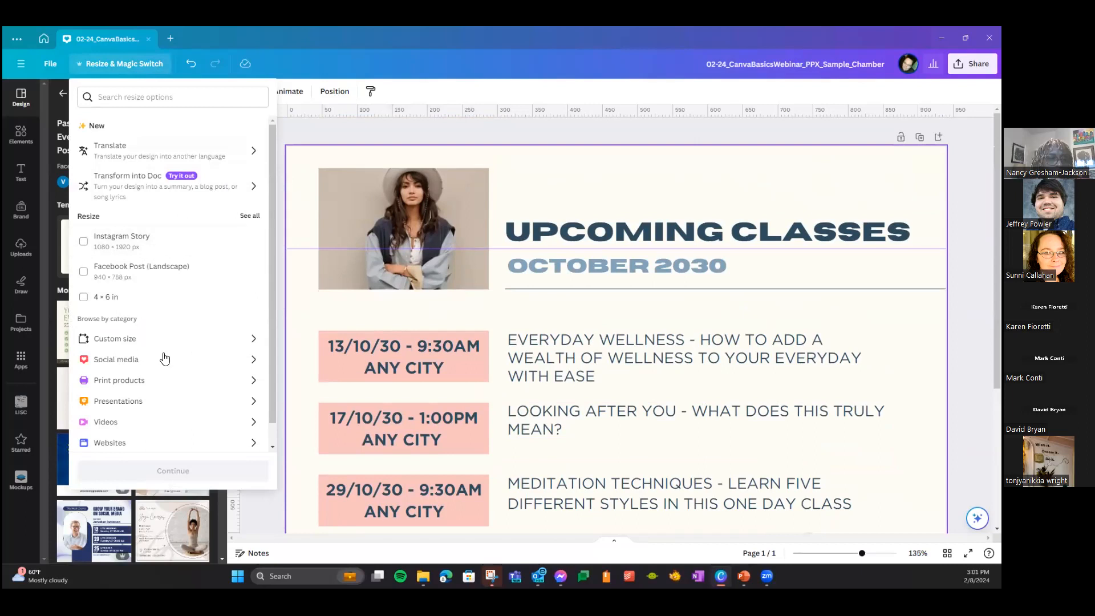
{"action": "scroll", "coordinate": [160, 342], "scroll_direction": "down", "scroll_amount": 1}
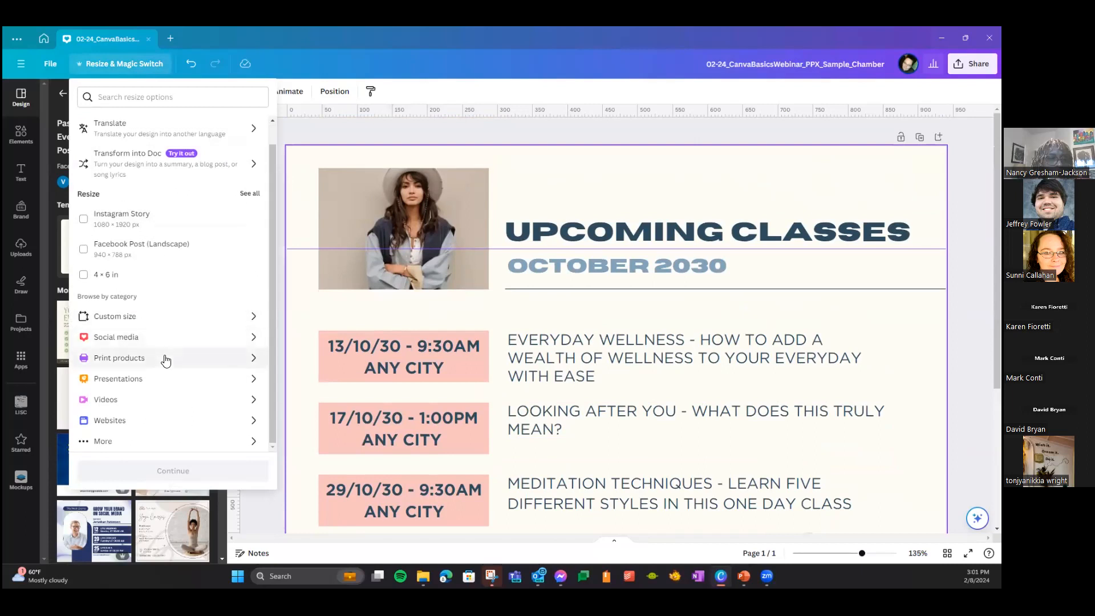
{"action": "left_click", "coordinate": [248, 360]}
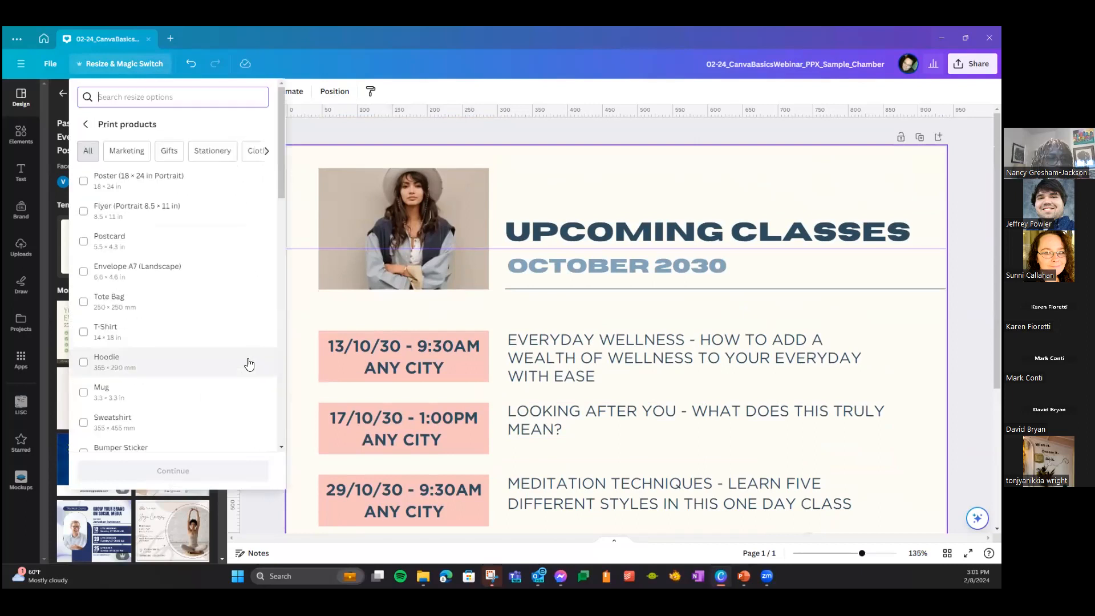
{"action": "left_click", "coordinate": [132, 183]}
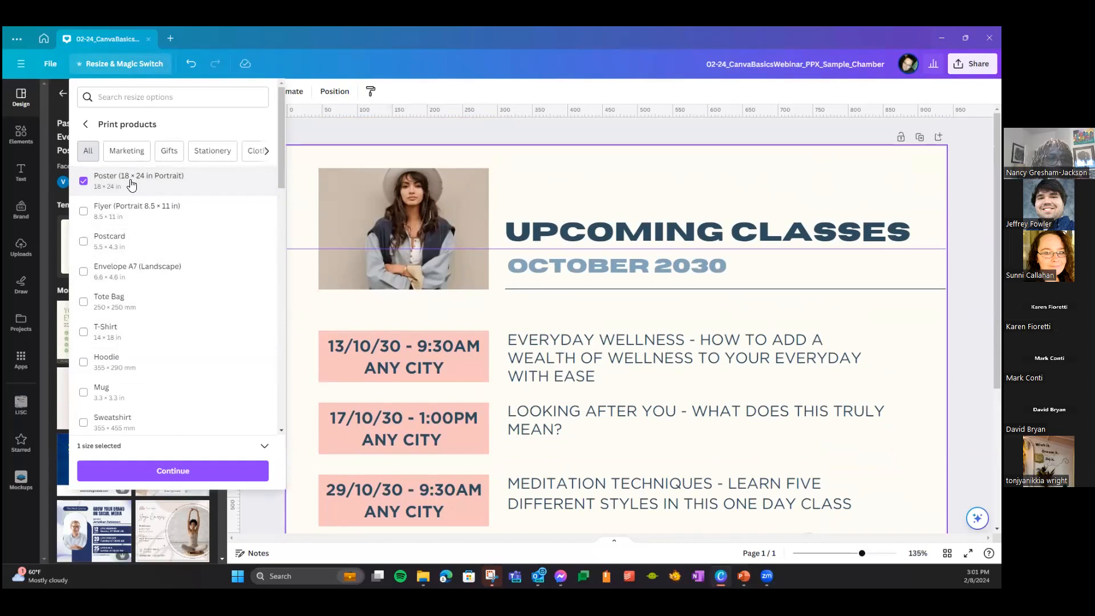
{"action": "left_click", "coordinate": [174, 474]}
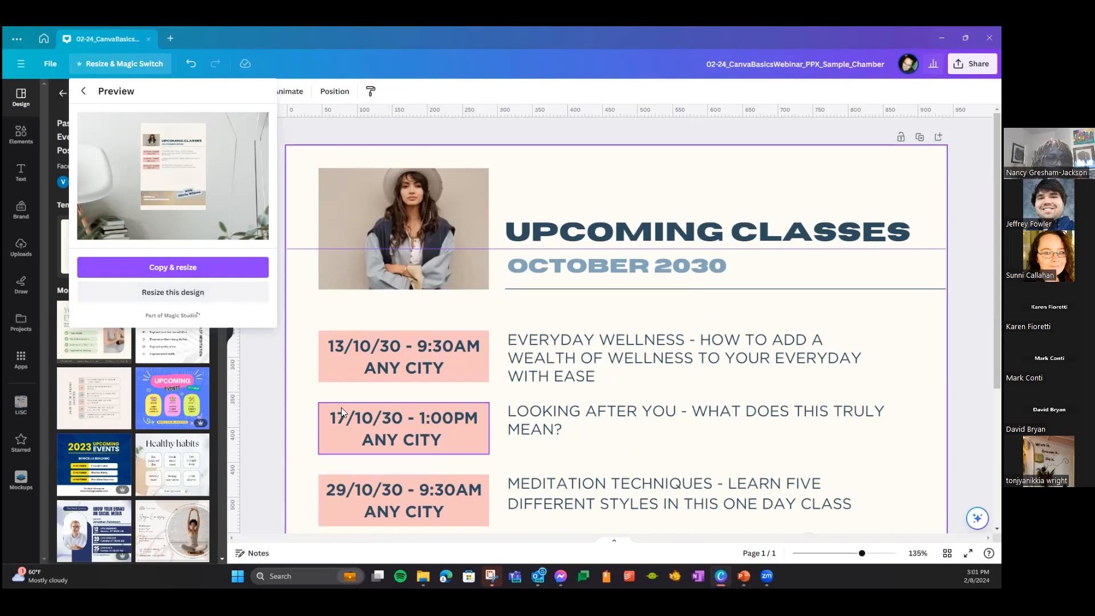
{"action": "left_click", "coordinate": [171, 268]}
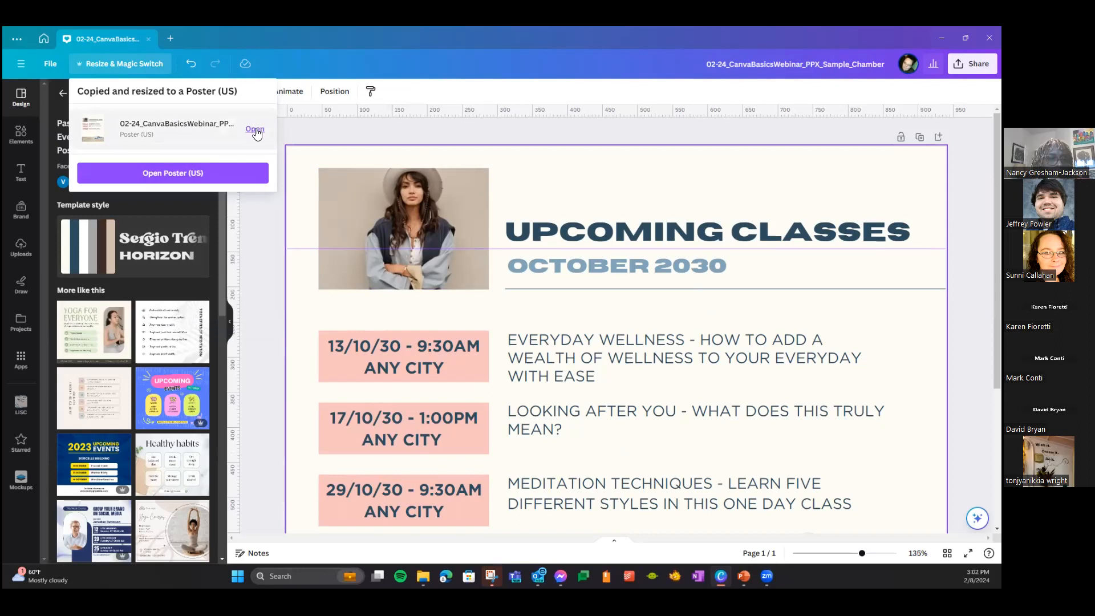
{"action": "left_click", "coordinate": [255, 131]}
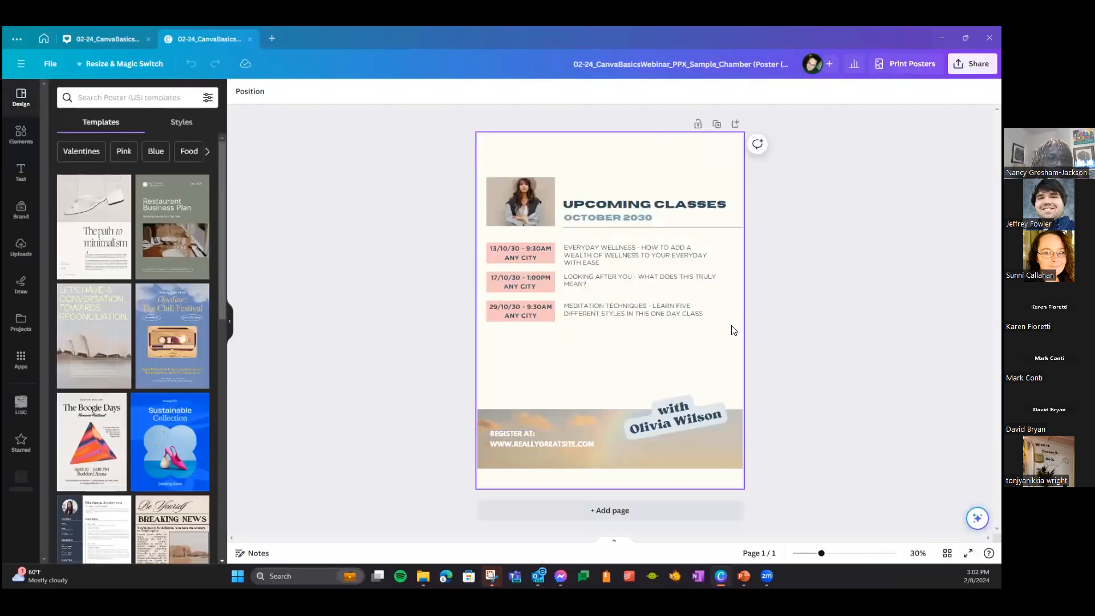
{"action": "left_click_drag", "start_coordinate": [745, 64], "coordinate": [796, 65]}
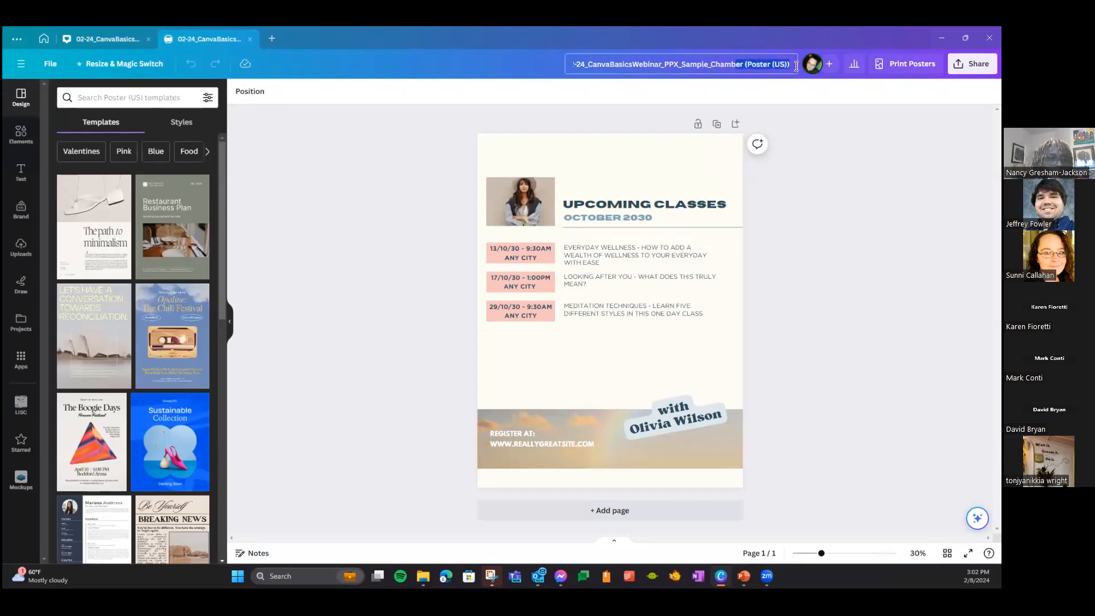
{"action": "left_click", "coordinate": [753, 69]}
- Move the portrait photo, UPCOMING CLASSES heading, divider line and OCTOBER 2030 text up toward the poster's upper edge
{"action": "left_click_drag", "start_coordinate": [530, 196], "coordinate": [531, 159]}
{"action": "left_click_drag", "start_coordinate": [622, 205], "coordinate": [626, 149]}
{"action": "left_click_drag", "start_coordinate": [615, 227], "coordinate": [612, 188]}
{"action": "left_click_drag", "start_coordinate": [496, 345], "coordinate": [714, 399]}
{"action": "left_click", "coordinate": [553, 370]}
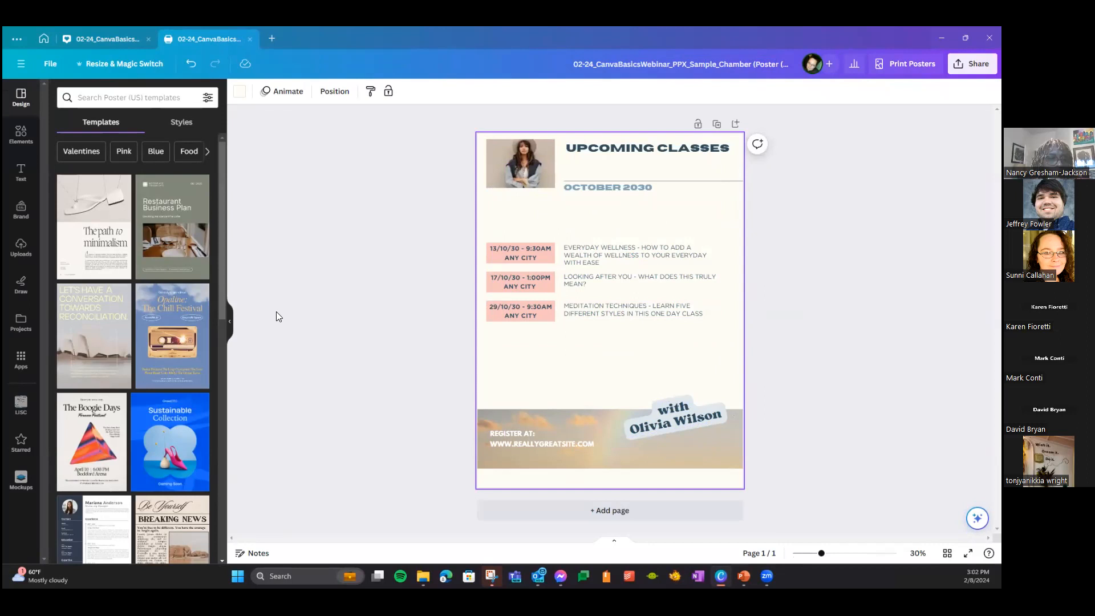
- Add the rainbow seascape photo from the stock elements to the poster and delete it
{"action": "left_click", "coordinate": [21, 136]}
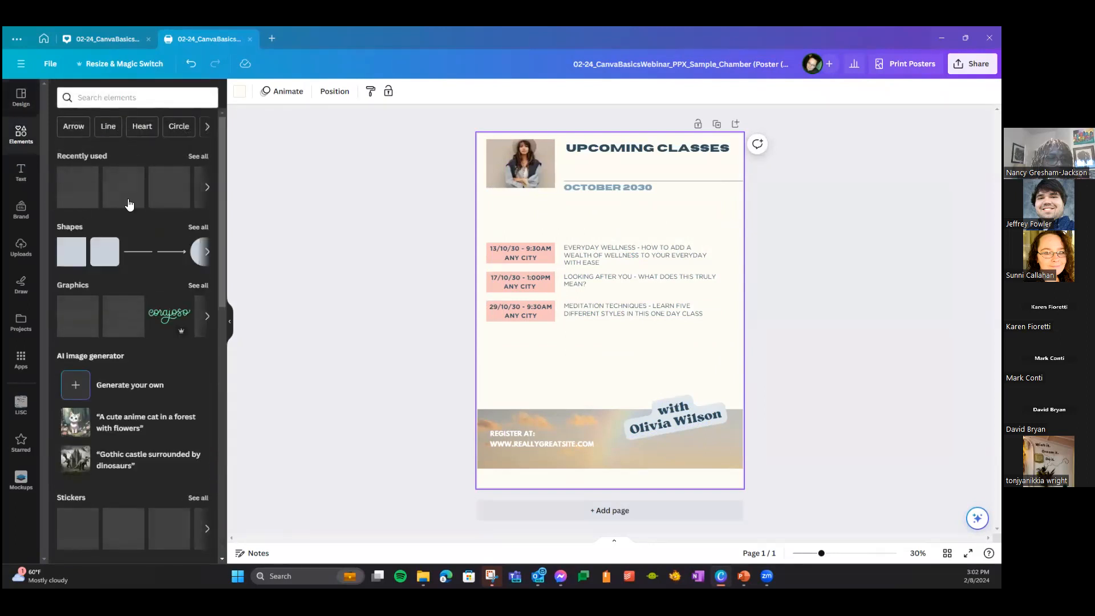
{"action": "scroll", "coordinate": [128, 200], "scroll_direction": "down", "scroll_amount": 1}
{"action": "scroll", "coordinate": [129, 206], "scroll_direction": "down", "scroll_amount": 5}
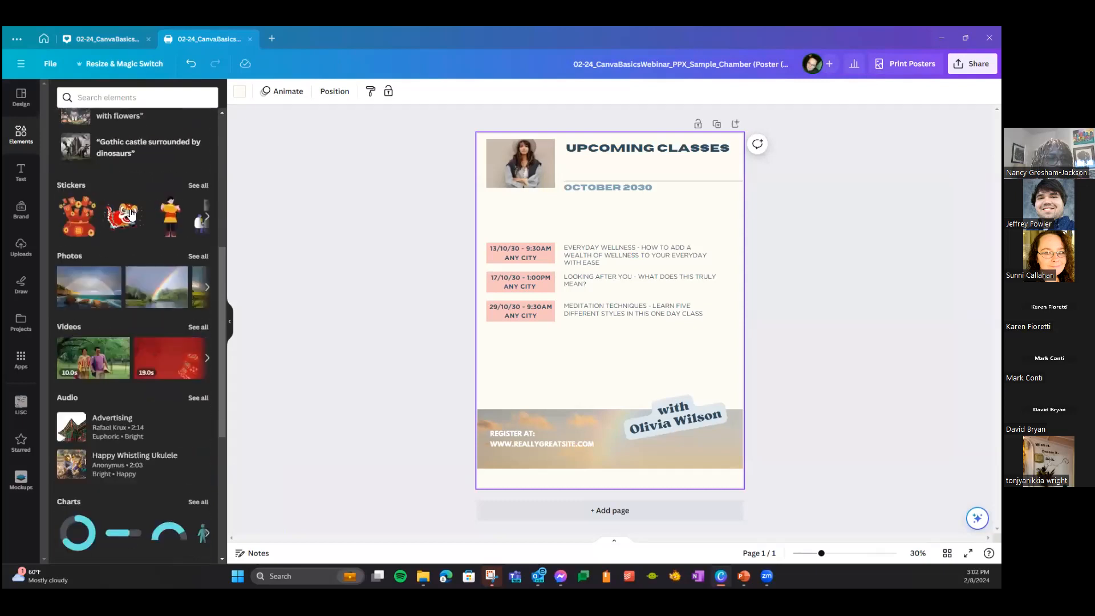
{"action": "left_click", "coordinate": [95, 294]}
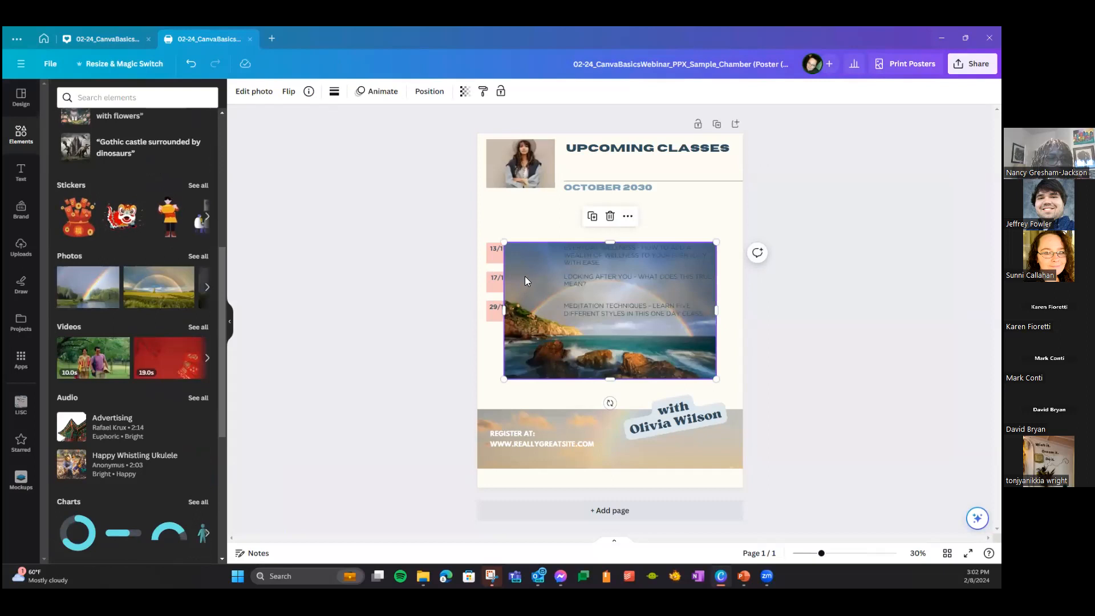
{"action": "key", "text": "Delete"}
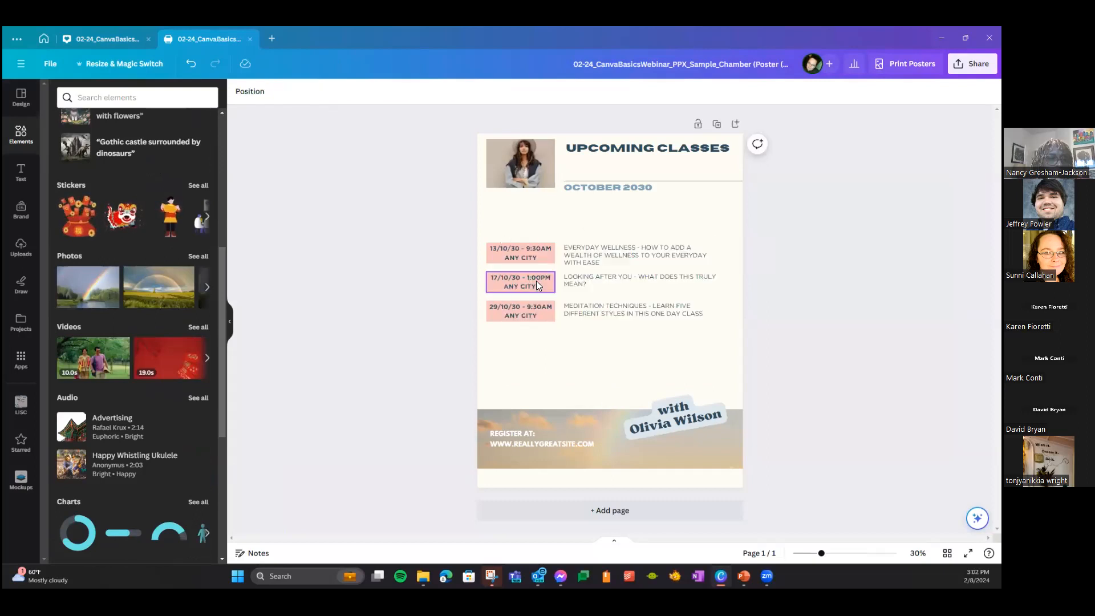
- Replace the portrait with the stock rainbow seascape photo and the footer banner image with the rainbow-over-field photo
{"action": "left_click_drag", "start_coordinate": [94, 296], "coordinate": [517, 173]}
{"action": "left_click_drag", "start_coordinate": [156, 287], "coordinate": [546, 425]}
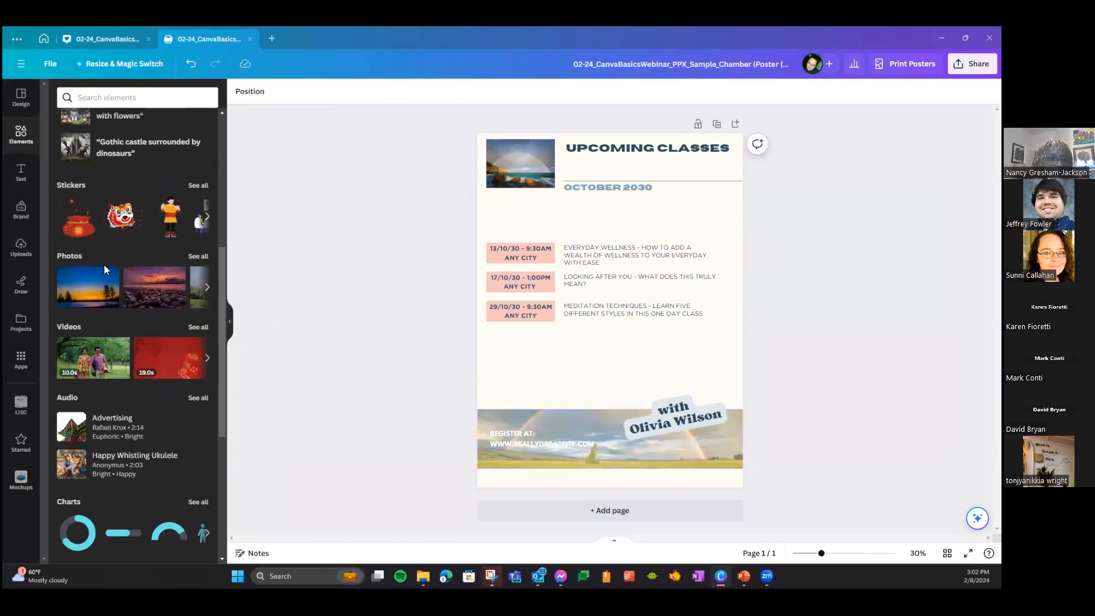
{"action": "scroll", "coordinate": [171, 394], "scroll_direction": "up", "scroll_amount": 6}
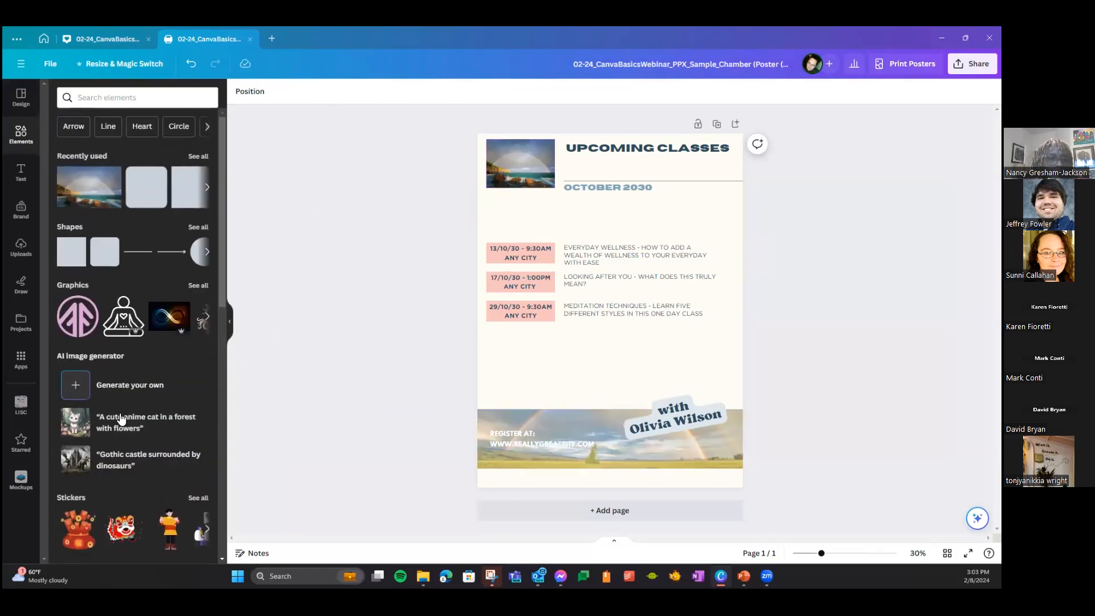
- Upload IMG_20240111_143011889_MP from the Swamp 01-11-24 pictures folder and use it as the poster's footer banner image
{"action": "left_click", "coordinate": [20, 247]}
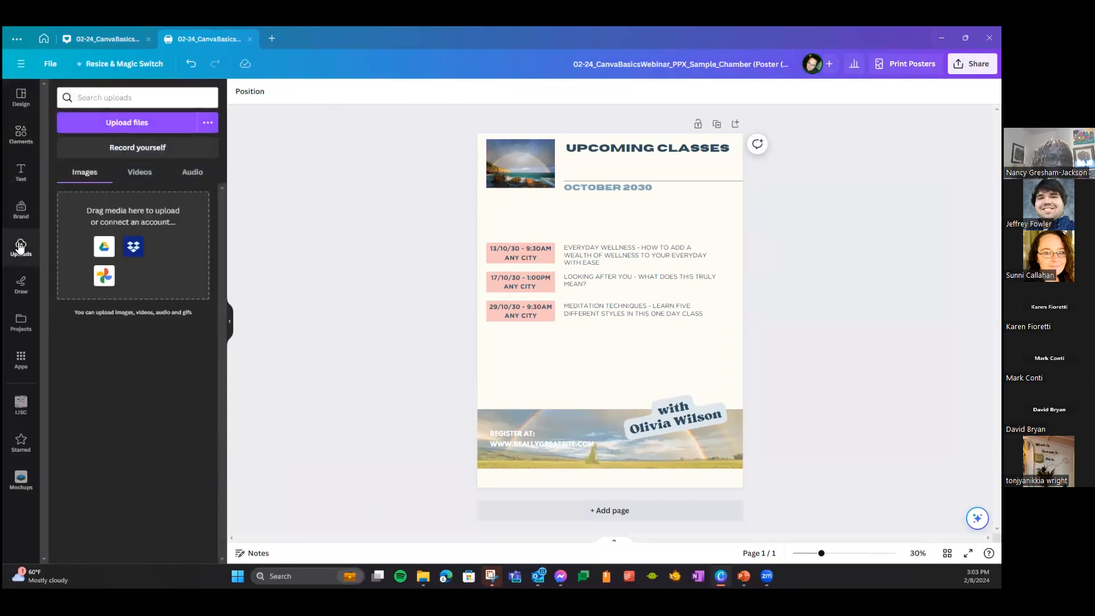
{"action": "left_click", "coordinate": [126, 121]}
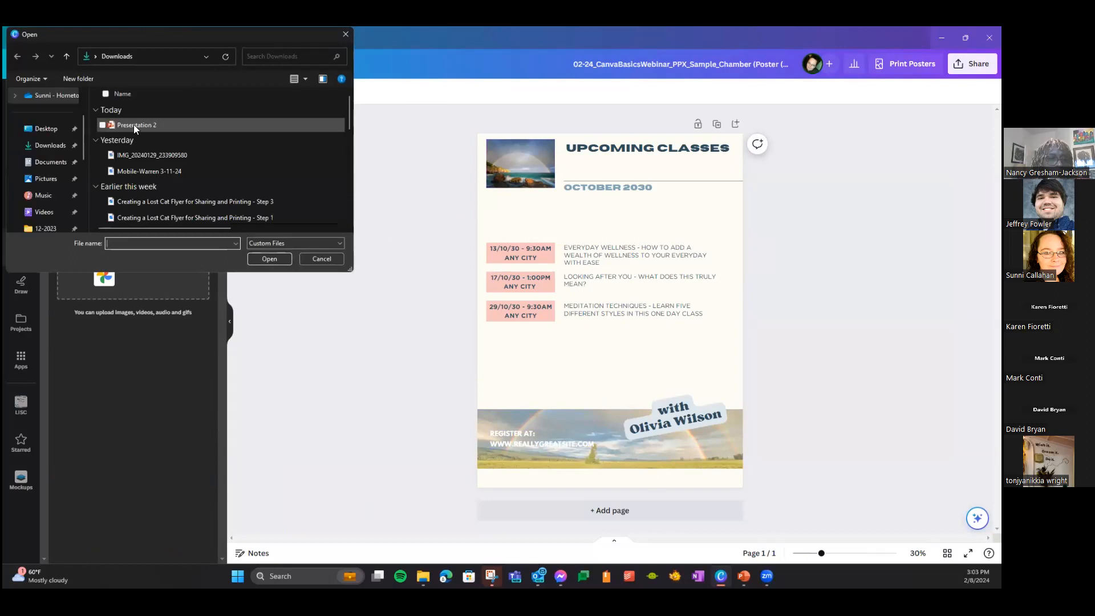
{"action": "scroll", "coordinate": [175, 173], "scroll_direction": "down", "scroll_amount": 2}
{"action": "scroll", "coordinate": [178, 171], "scroll_direction": "up", "scroll_amount": 2}
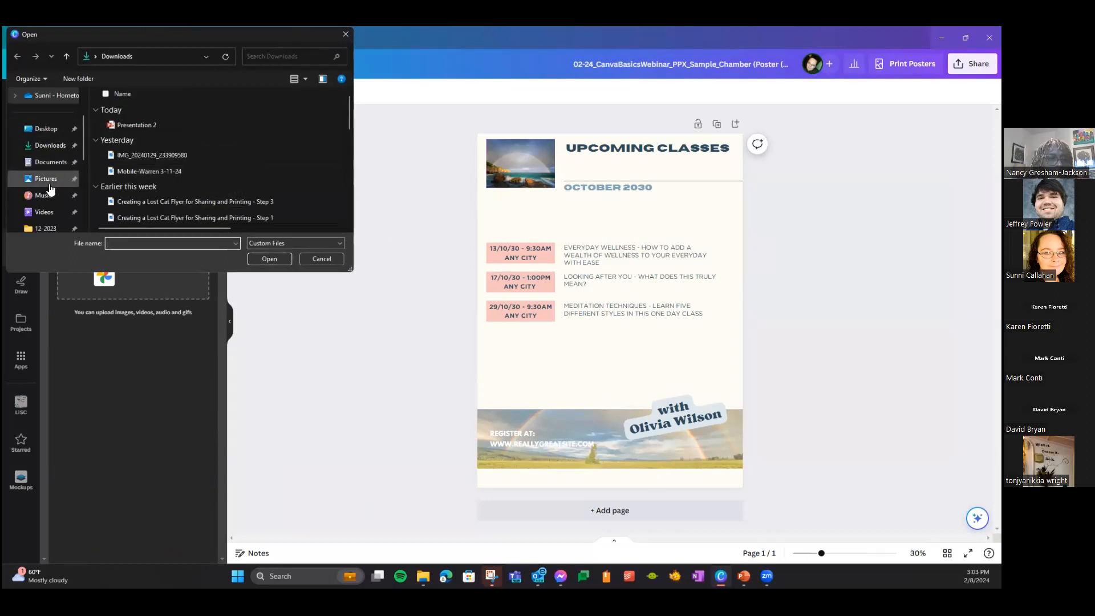
{"action": "left_click", "coordinate": [49, 184]}
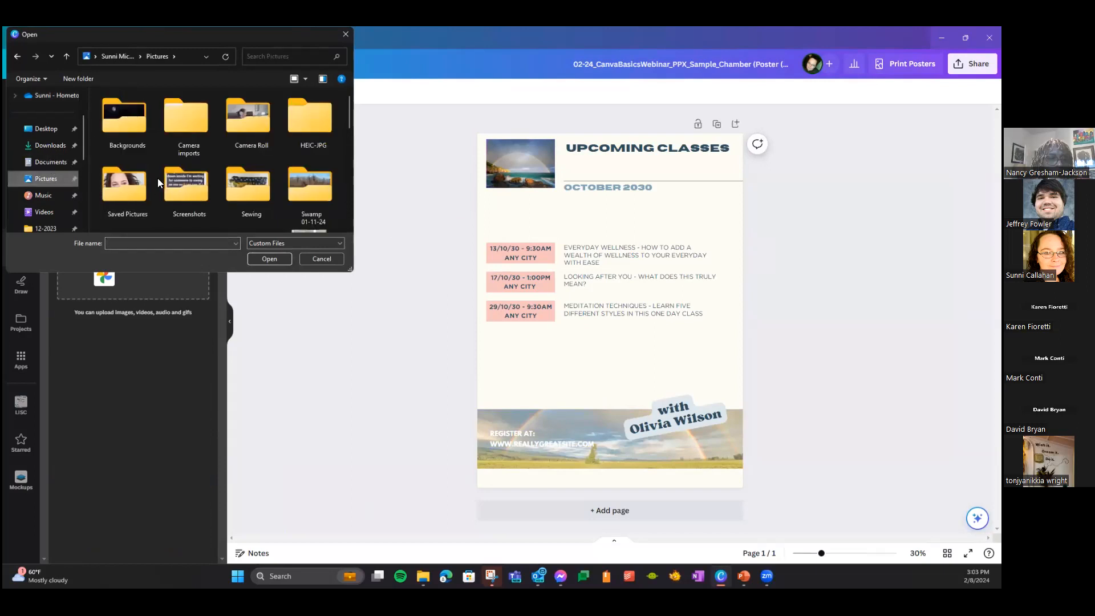
{"action": "scroll", "coordinate": [229, 187], "scroll_direction": "down", "scroll_amount": 2}
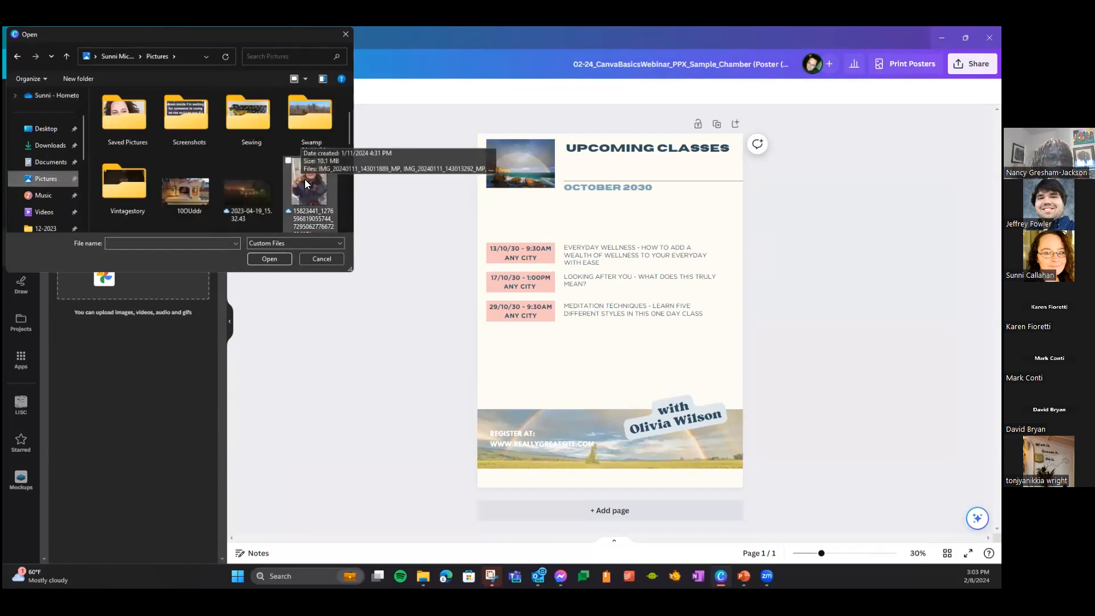
{"action": "double_click", "coordinate": [308, 133]}
{"action": "left_click", "coordinate": [126, 130]}
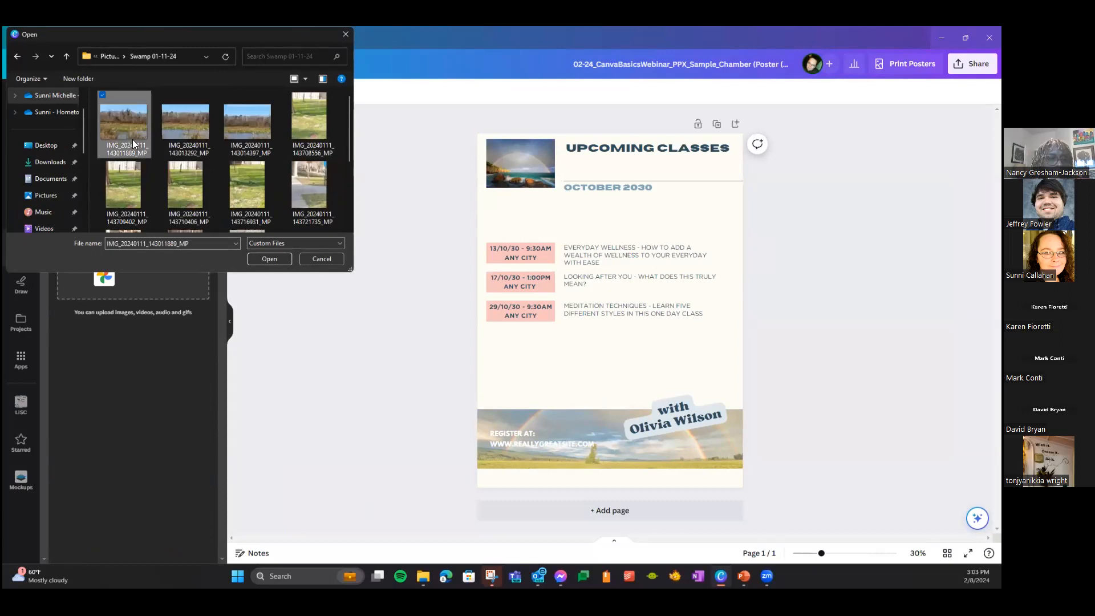
{"action": "left_click", "coordinate": [269, 259]}
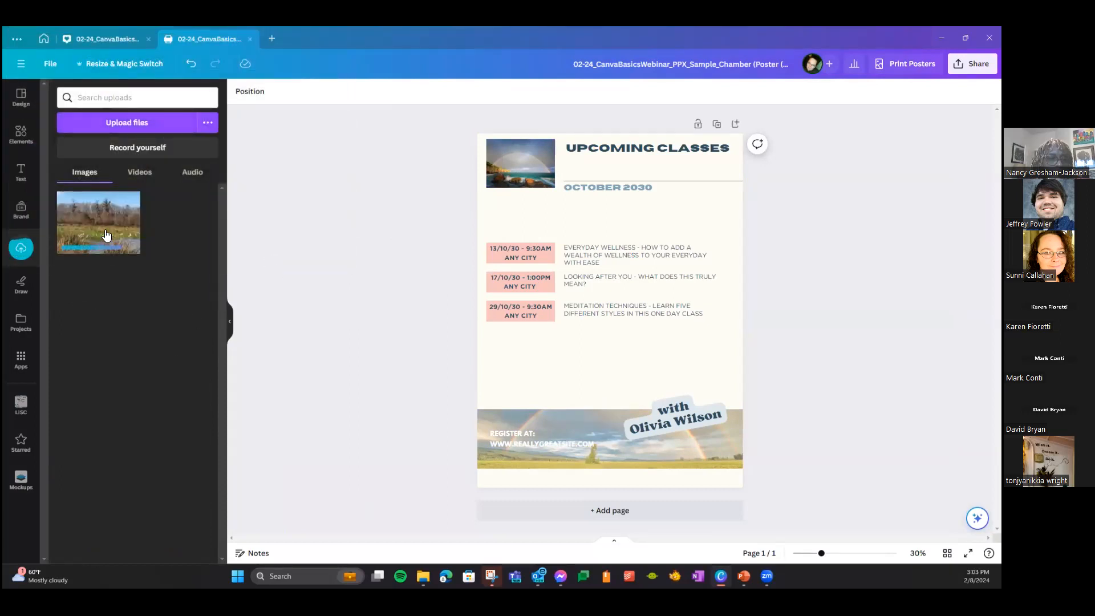
{"action": "left_click_drag", "start_coordinate": [95, 226], "coordinate": [582, 427]}
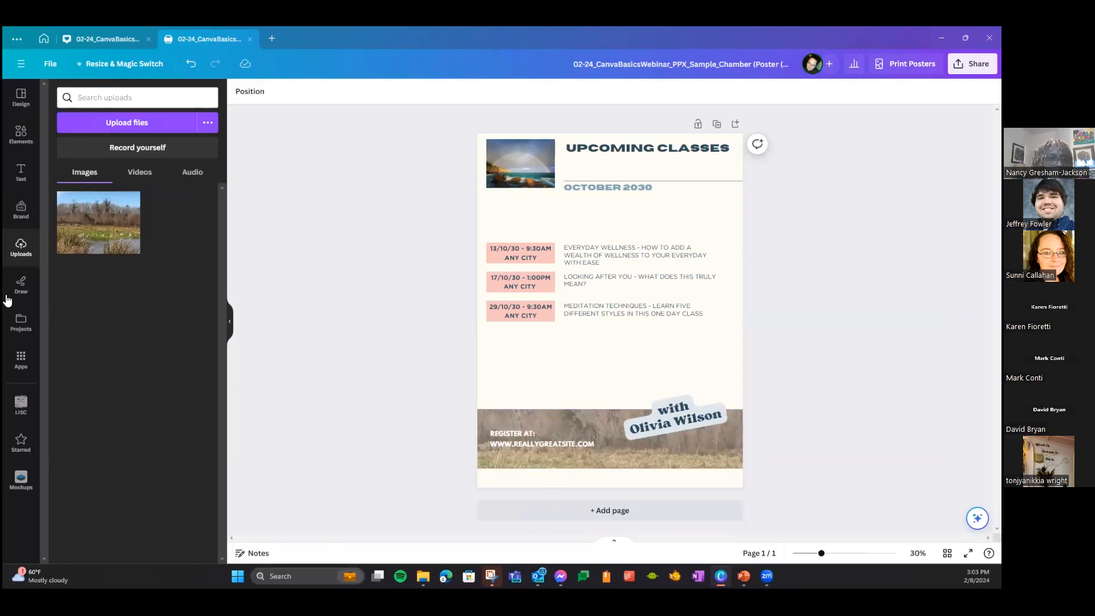
- Leave the brand kit for the home page and browse all projects, including the full collection of uploaded images
{"action": "left_click", "coordinate": [42, 37]}
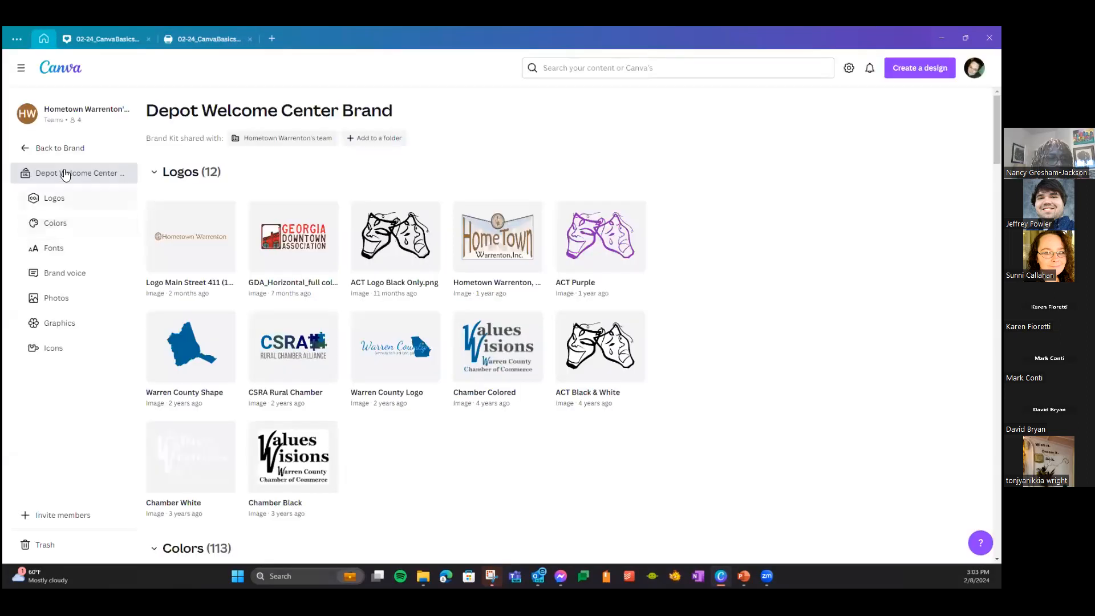
{"action": "left_click", "coordinate": [29, 150]}
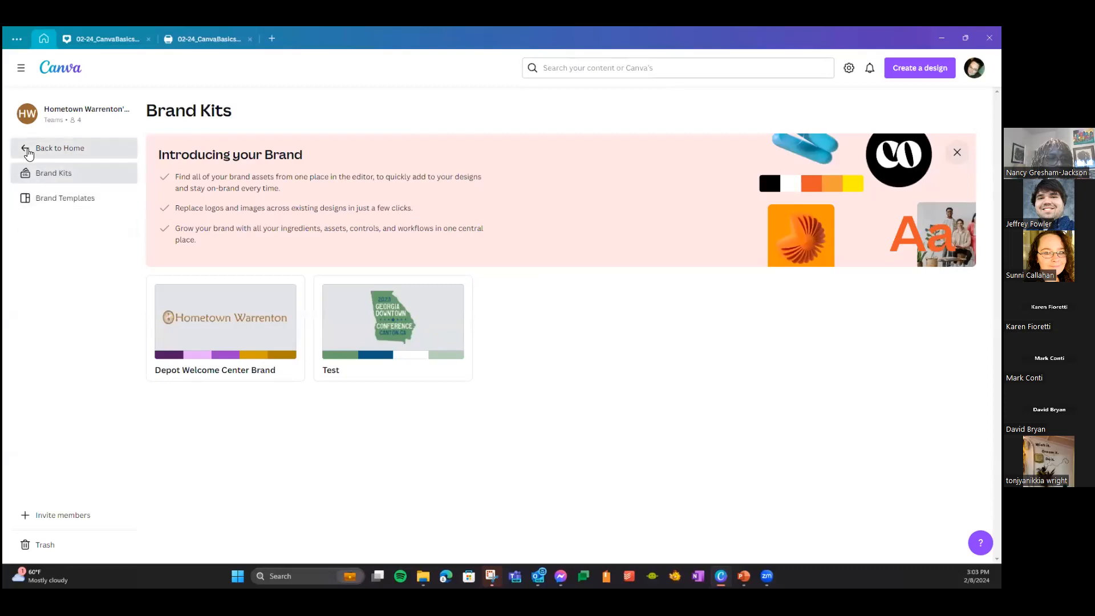
{"action": "left_click", "coordinate": [27, 155]}
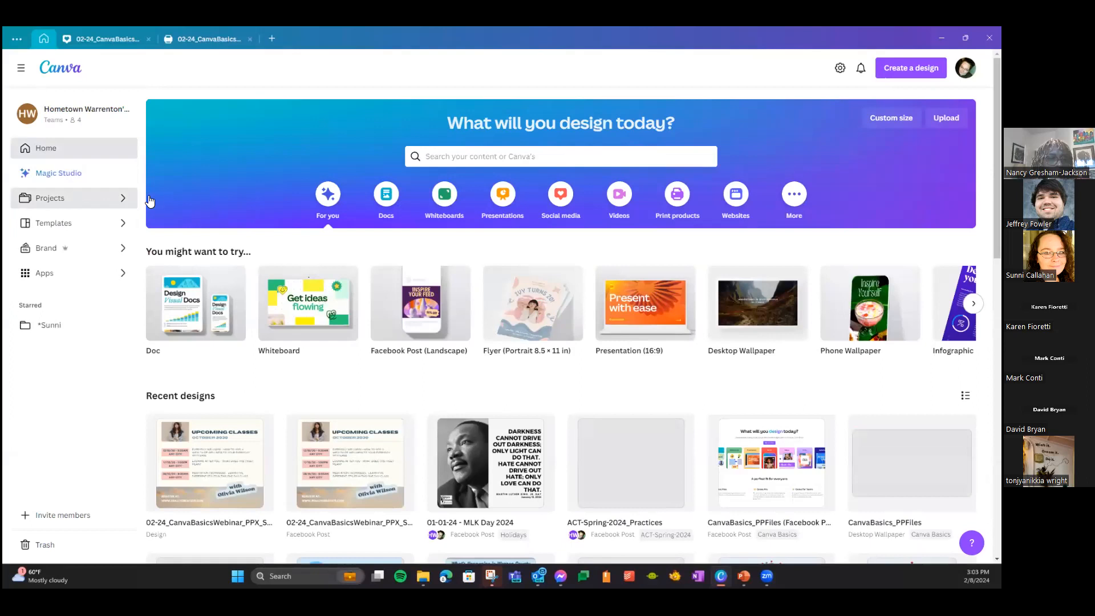
{"action": "left_click", "coordinate": [95, 199]}
{"action": "scroll", "coordinate": [319, 365], "scroll_direction": "down", "scroll_amount": 5}
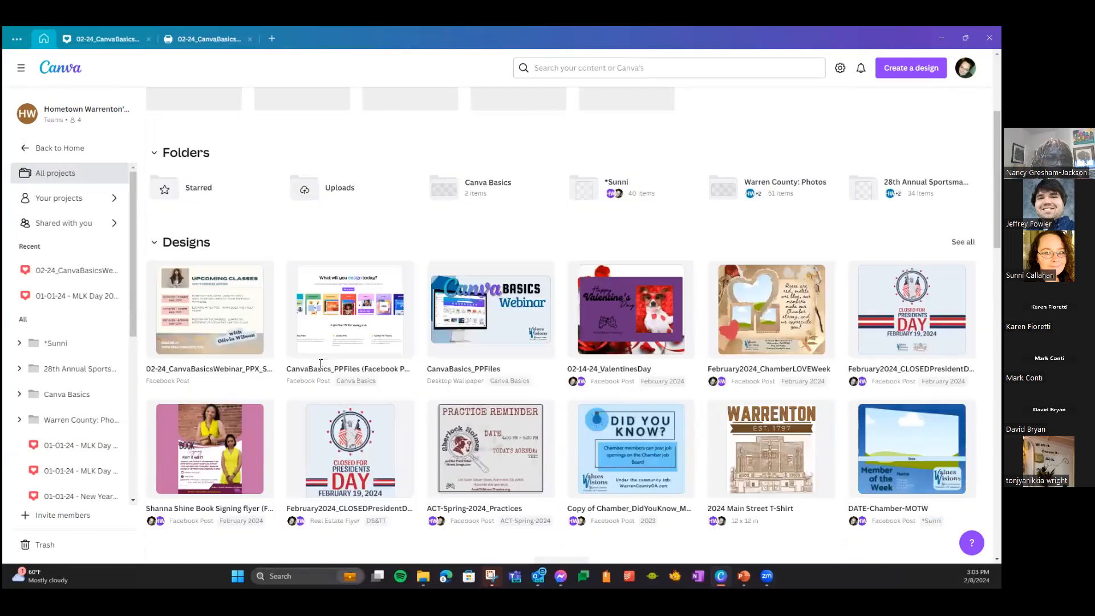
{"action": "scroll", "coordinate": [319, 363], "scroll_direction": "down", "scroll_amount": 8}
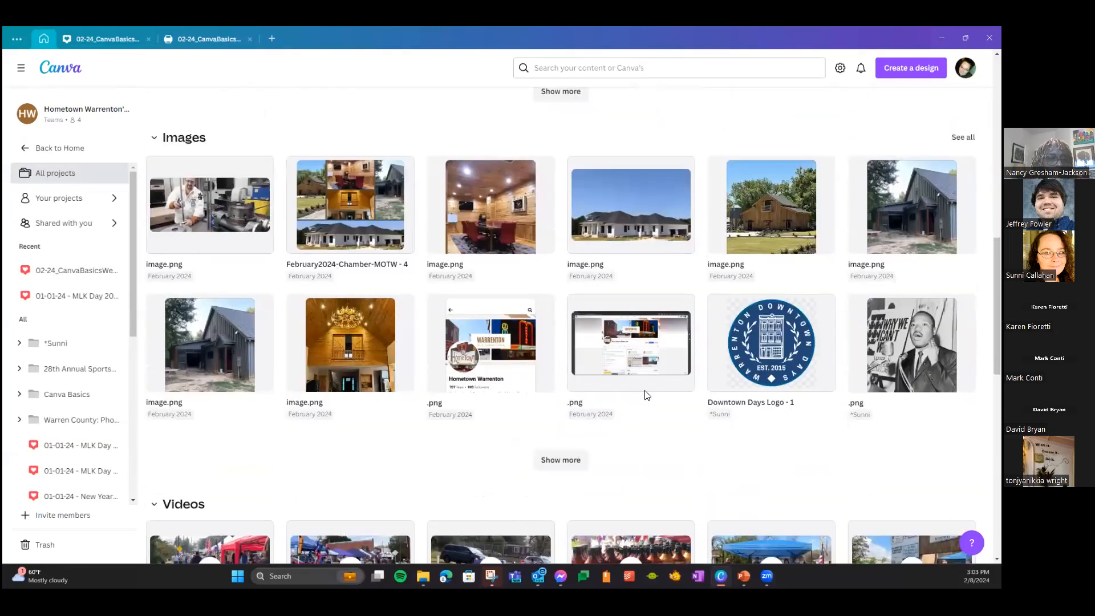
{"action": "scroll", "coordinate": [643, 391], "scroll_direction": "up", "scroll_amount": 3}
{"action": "scroll", "coordinate": [644, 392], "scroll_direction": "up", "scroll_amount": 3}
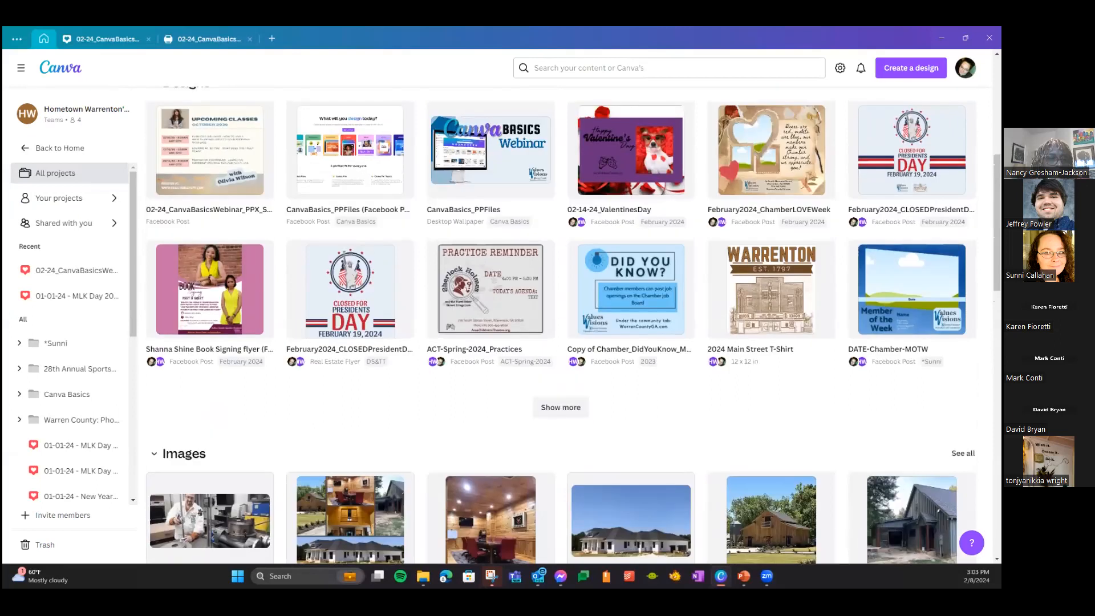
{"action": "left_click", "coordinate": [188, 453]}
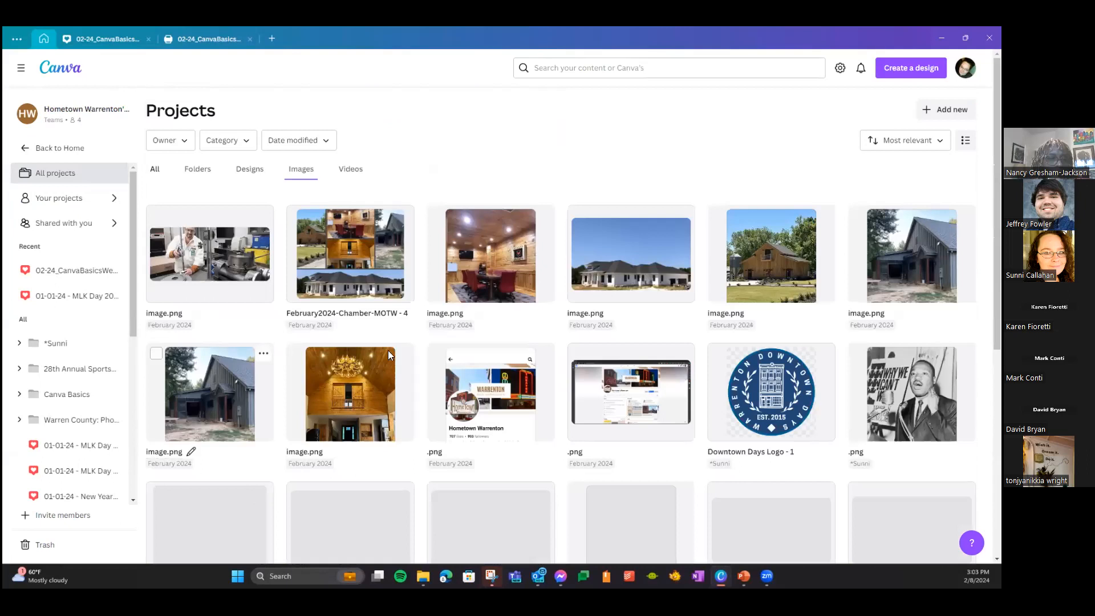
{"action": "scroll", "coordinate": [388, 354], "scroll_direction": "down", "scroll_amount": 7}
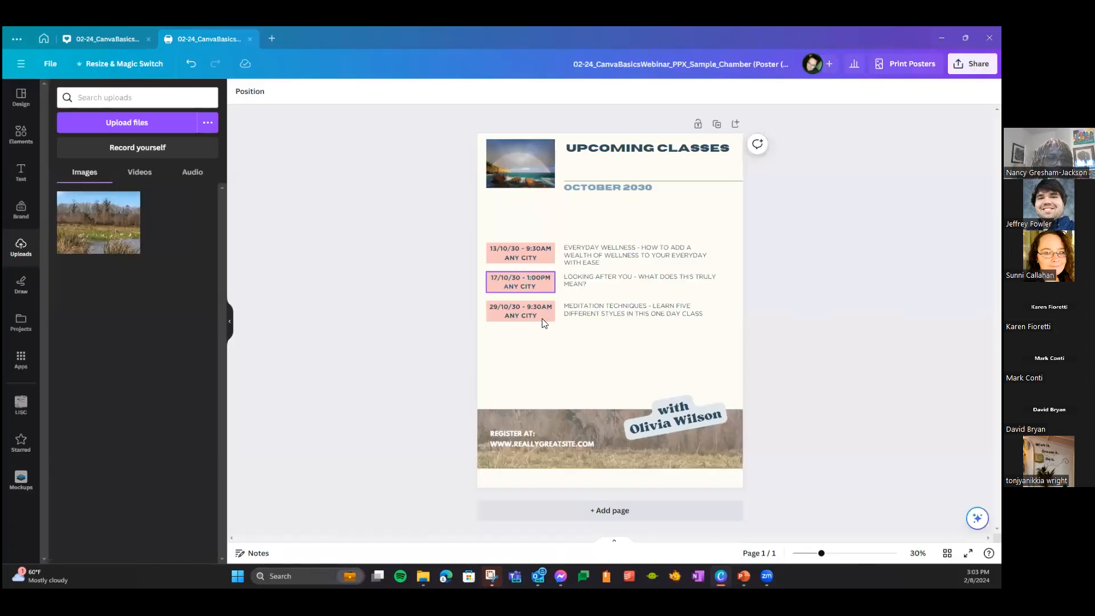
- Move the 29/10/30 date label down to just above the poster's footer banner
{"action": "left_click_drag", "start_coordinate": [541, 317], "coordinate": [570, 393]}
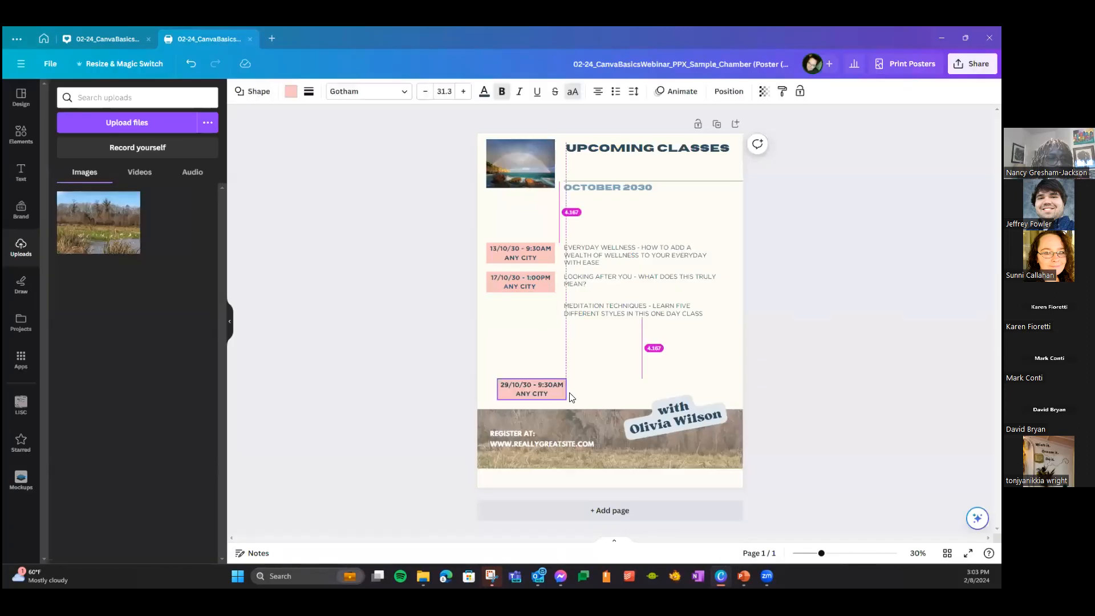
{"action": "left_click", "coordinate": [664, 418]}
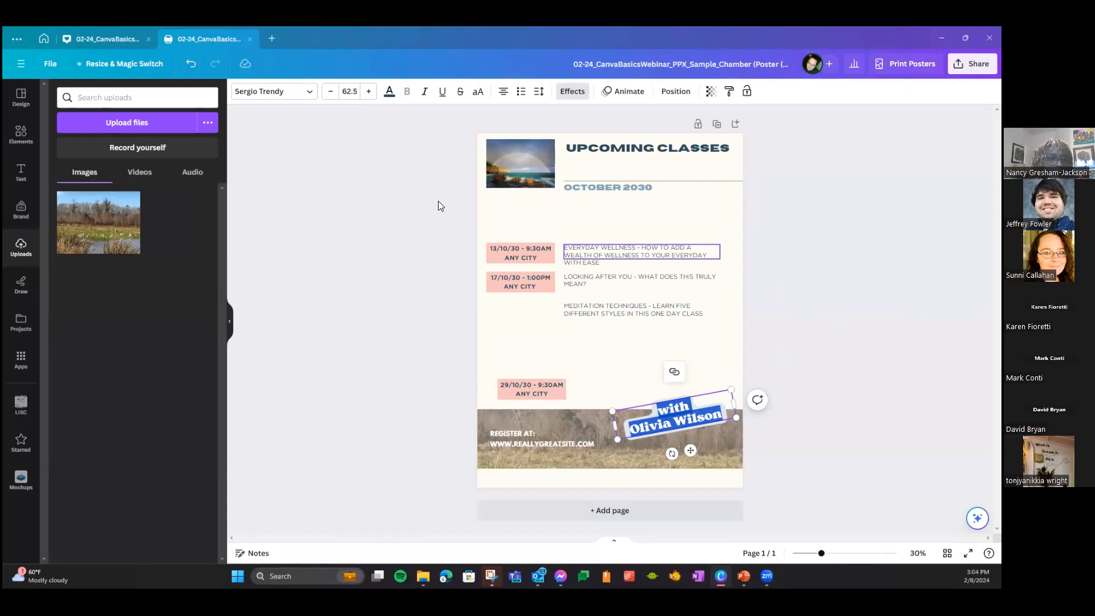
{"action": "left_click", "coordinate": [386, 212]}
- Apply the Pan animation, set to On exit, to the 13/10/30 date label and the LOOKING AFTER YOU text together
{"action": "left_click", "coordinate": [520, 252]}
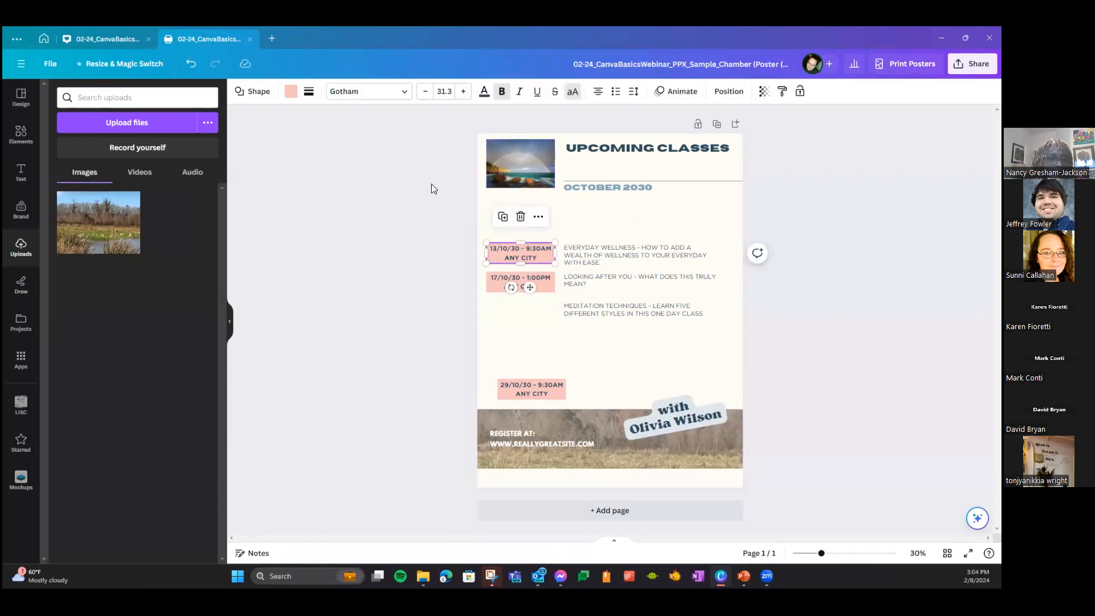
{"action": "left_click", "coordinate": [496, 278], "text": "shift"}
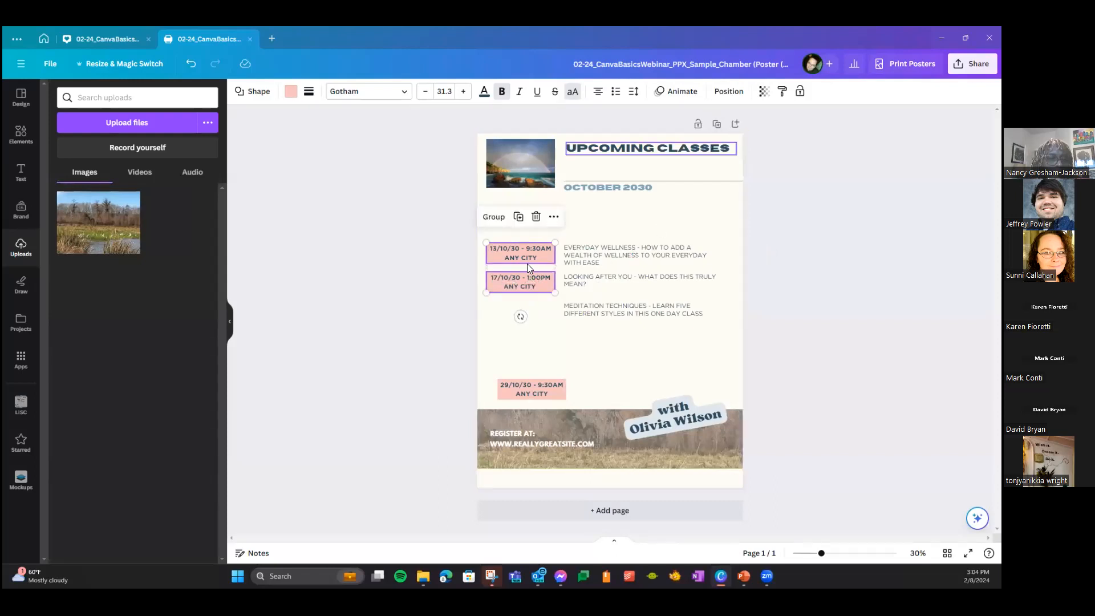
{"action": "left_click", "coordinate": [639, 280], "text": "shift"}
{"action": "left_click", "coordinate": [718, 92]}
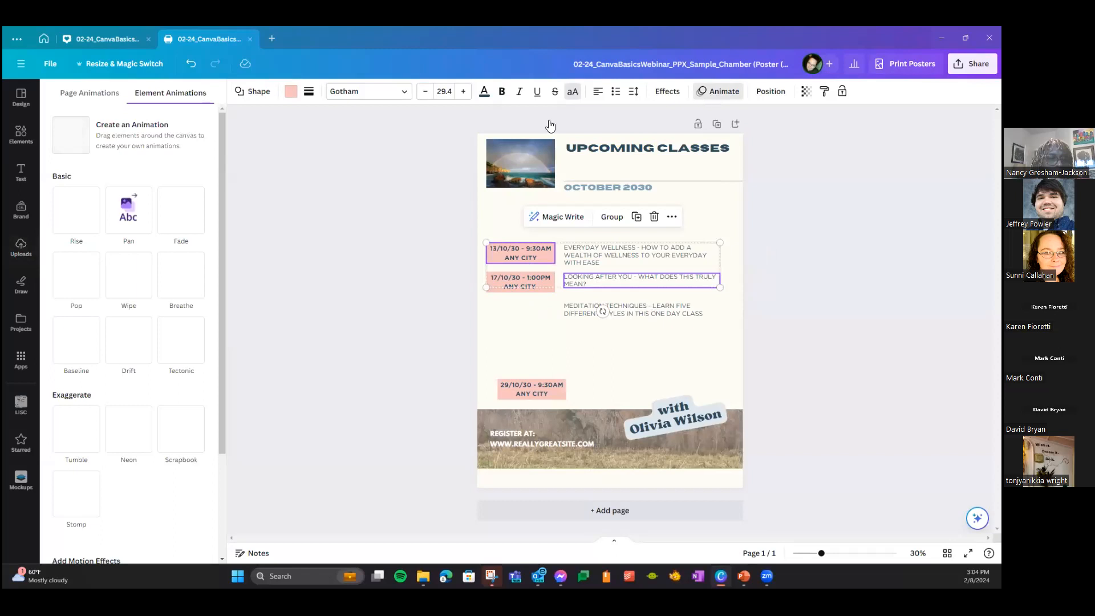
{"action": "scroll", "coordinate": [154, 342], "scroll_direction": "down", "scroll_amount": 3}
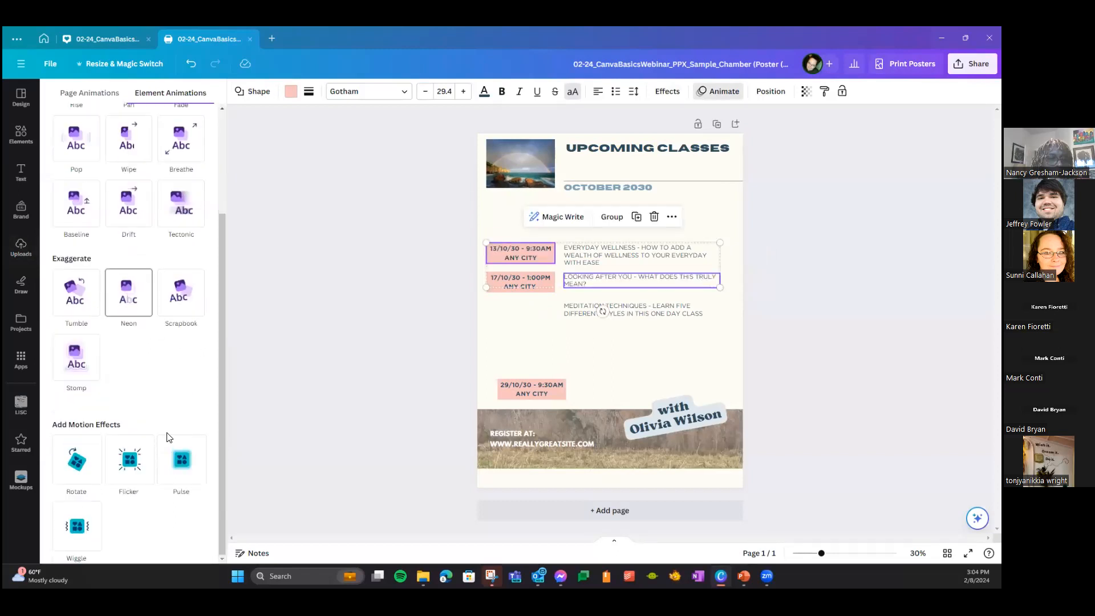
{"action": "scroll", "coordinate": [174, 413], "scroll_direction": "up", "scroll_amount": 5}
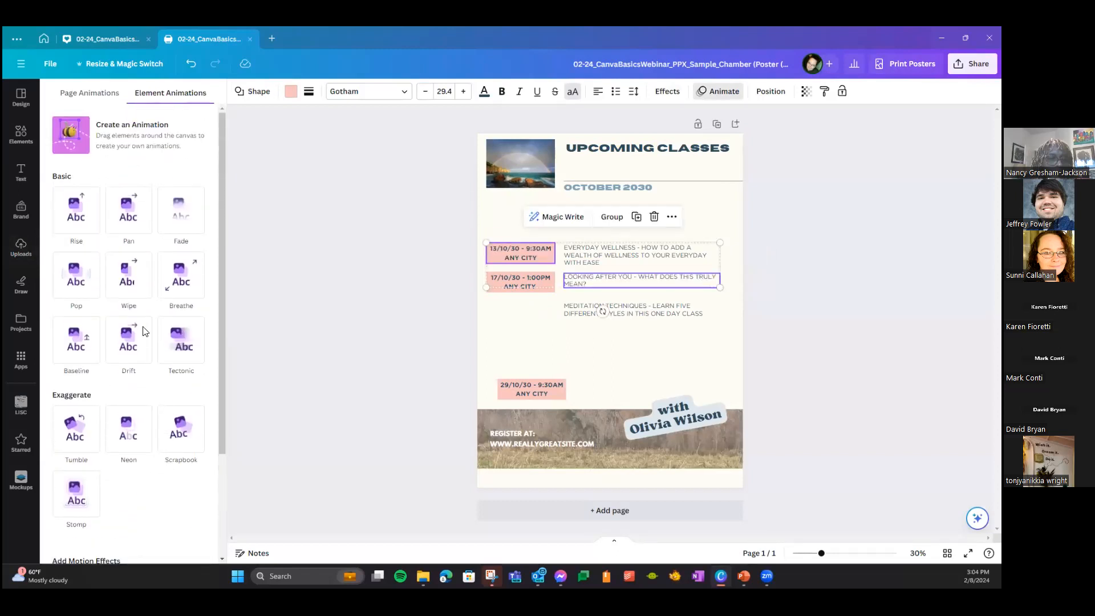
{"action": "left_click", "coordinate": [134, 215]}
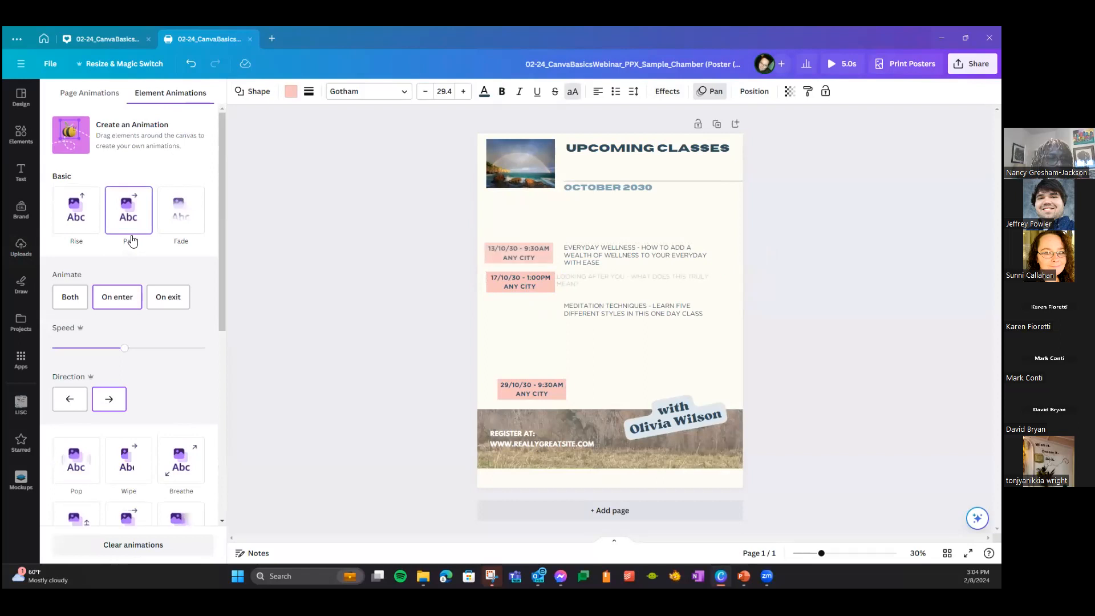
{"action": "left_click", "coordinate": [164, 305]}
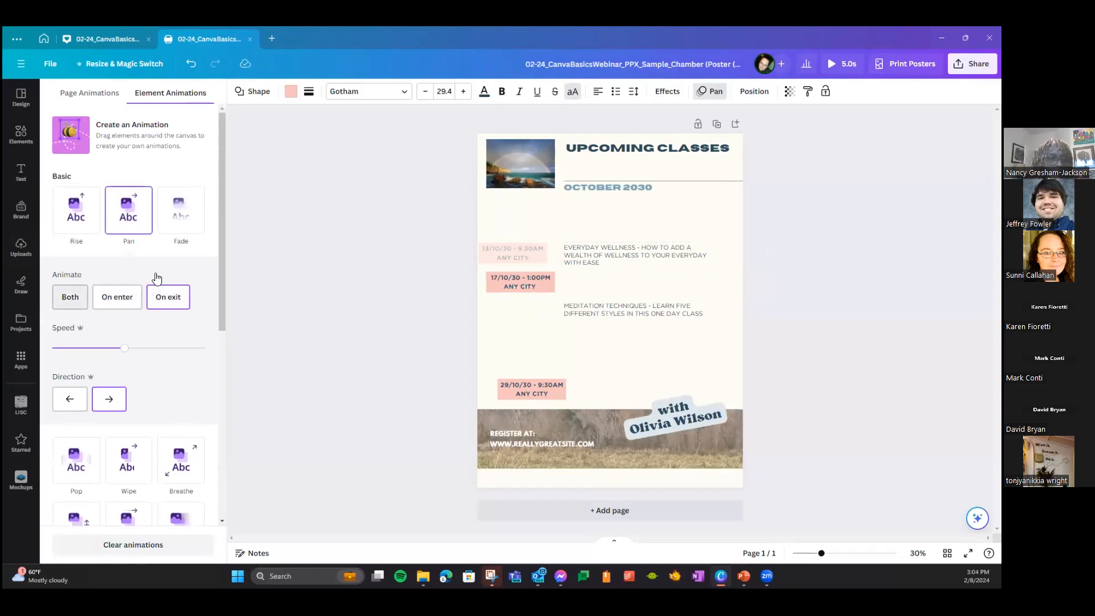
- Change the two selected elements' animation to Fade and play a preview of the animated poster
{"action": "left_click", "coordinate": [179, 237]}
{"action": "scroll", "coordinate": [128, 399], "scroll_direction": "down", "scroll_amount": 5}
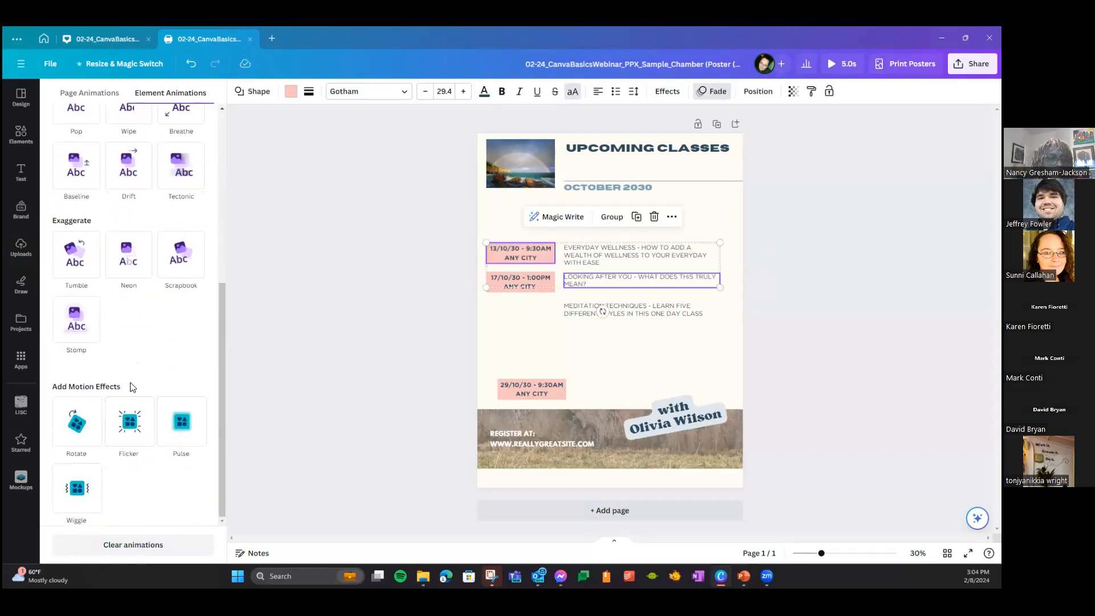
{"action": "left_click", "coordinate": [841, 62]}
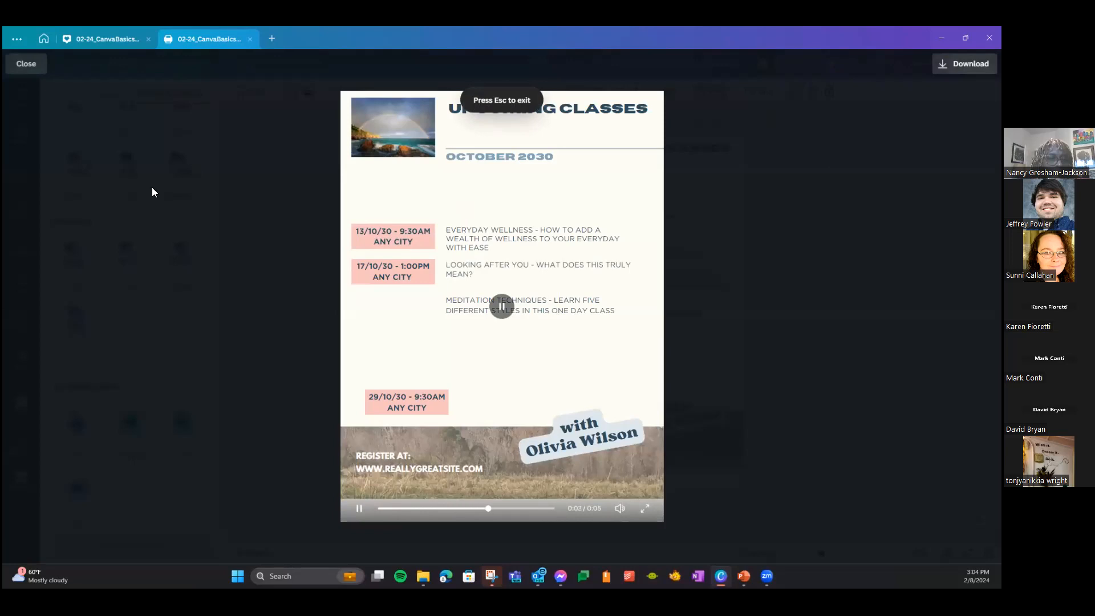
{"action": "left_click", "coordinate": [26, 64]}
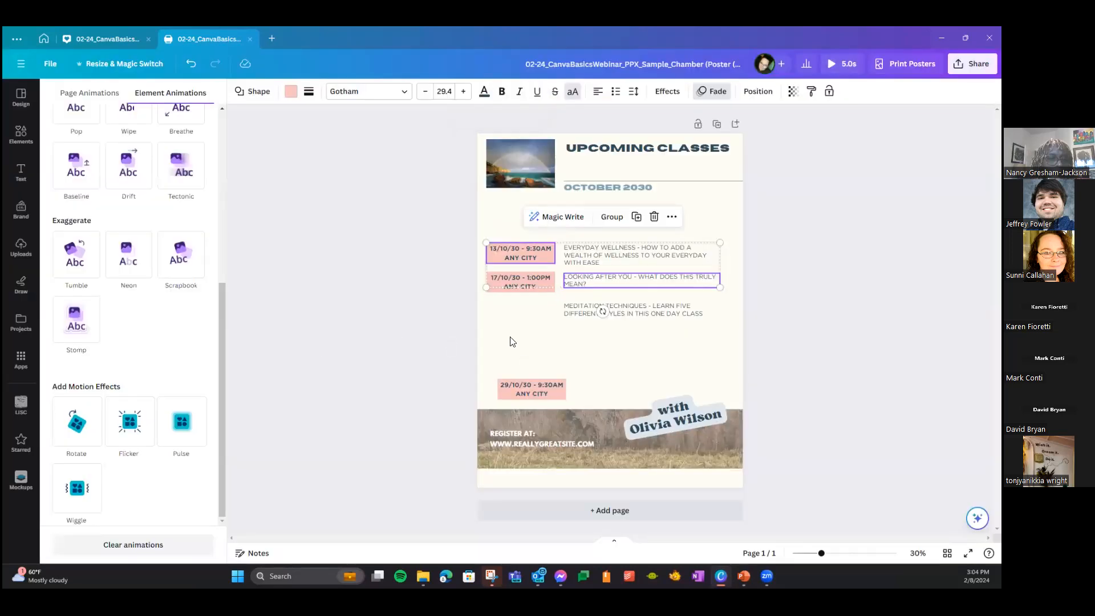
- Move the 29/10/30 date label back beside the MEDITATION TECHNIQUES text and place the tilted instructor-name text just below that row
{"action": "left_click_drag", "start_coordinate": [530, 390], "coordinate": [519, 312]}
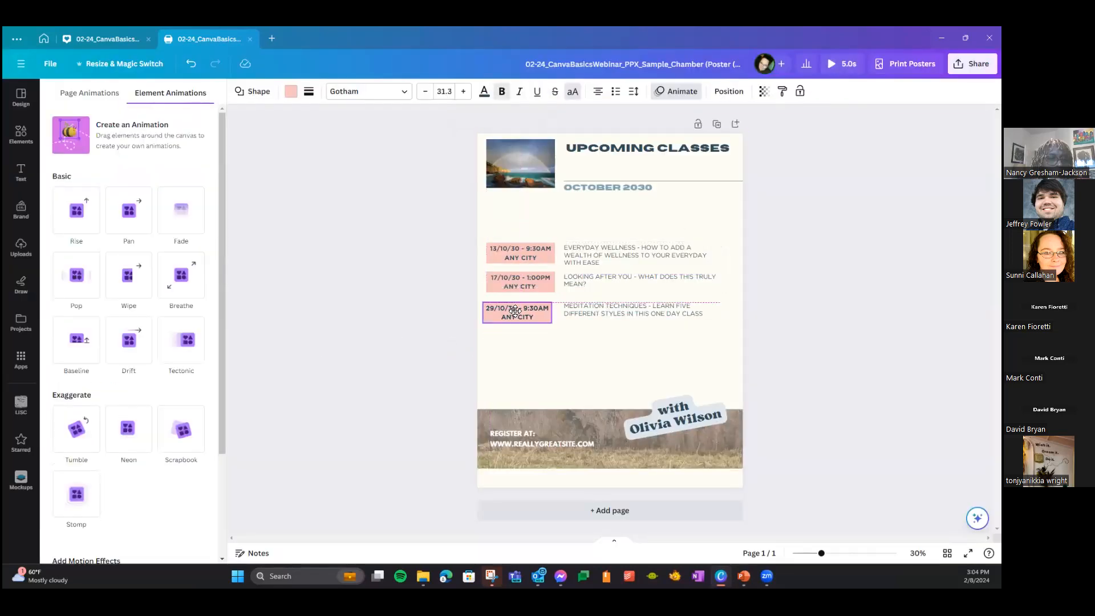
{"action": "left_click", "coordinate": [657, 422]}
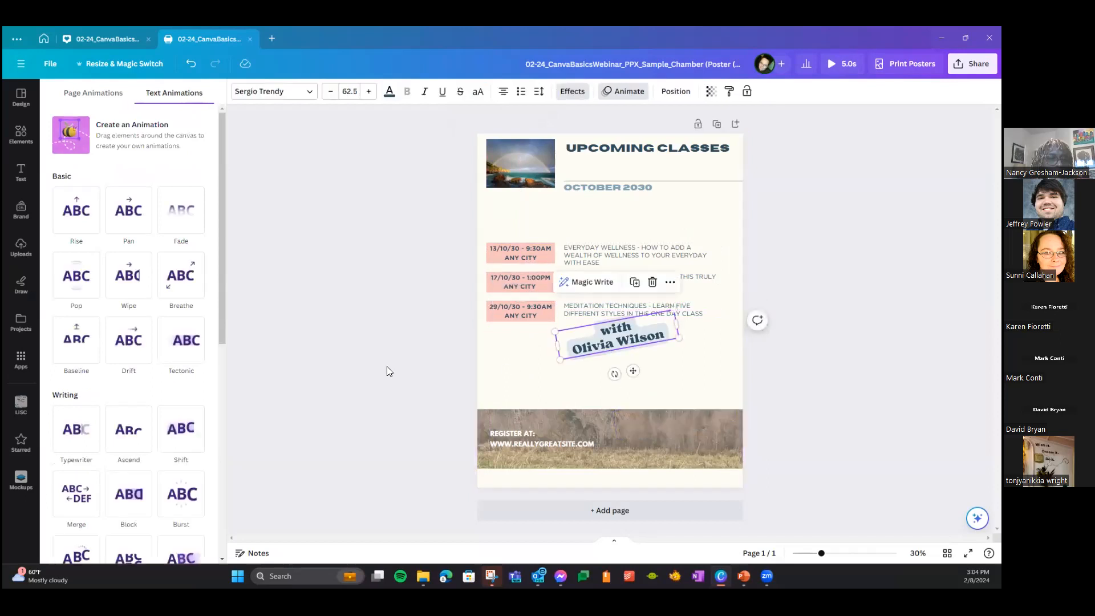
- Apply the Tectonic text animation to the tilted instructor-name text and preview the poster
{"action": "left_click", "coordinate": [181, 340]}
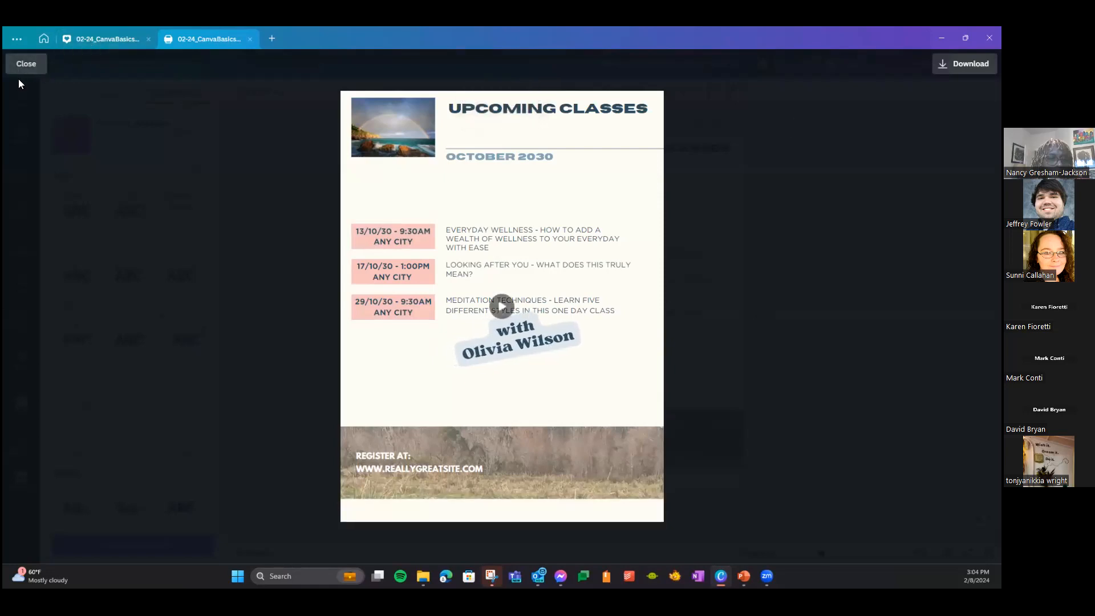
{"action": "left_click", "coordinate": [25, 66]}
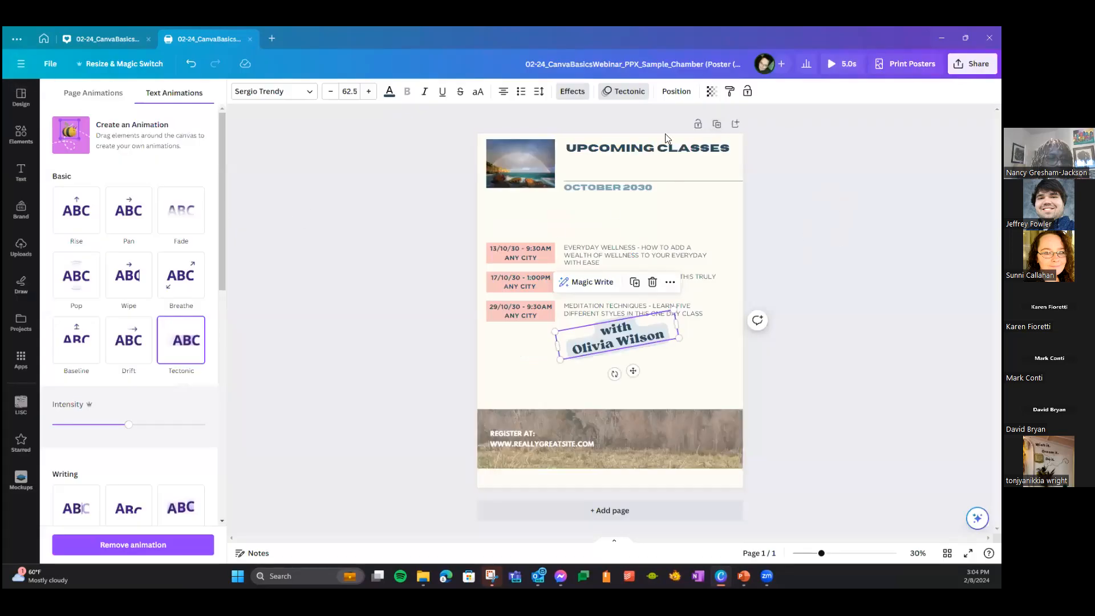
{"action": "left_click", "coordinate": [108, 40]}
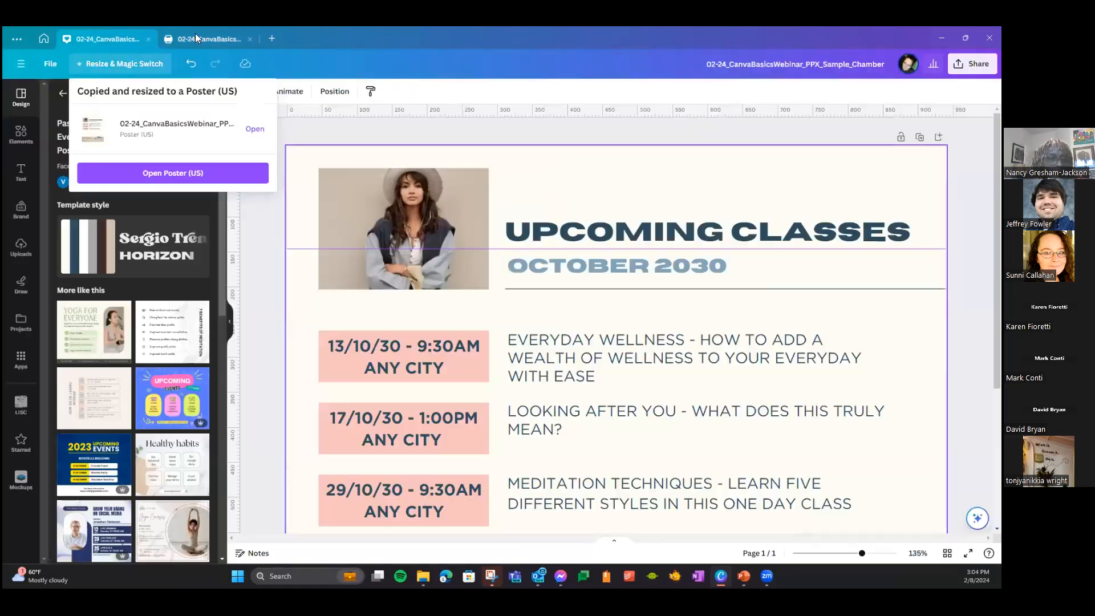
{"action": "left_click", "coordinate": [209, 36]}
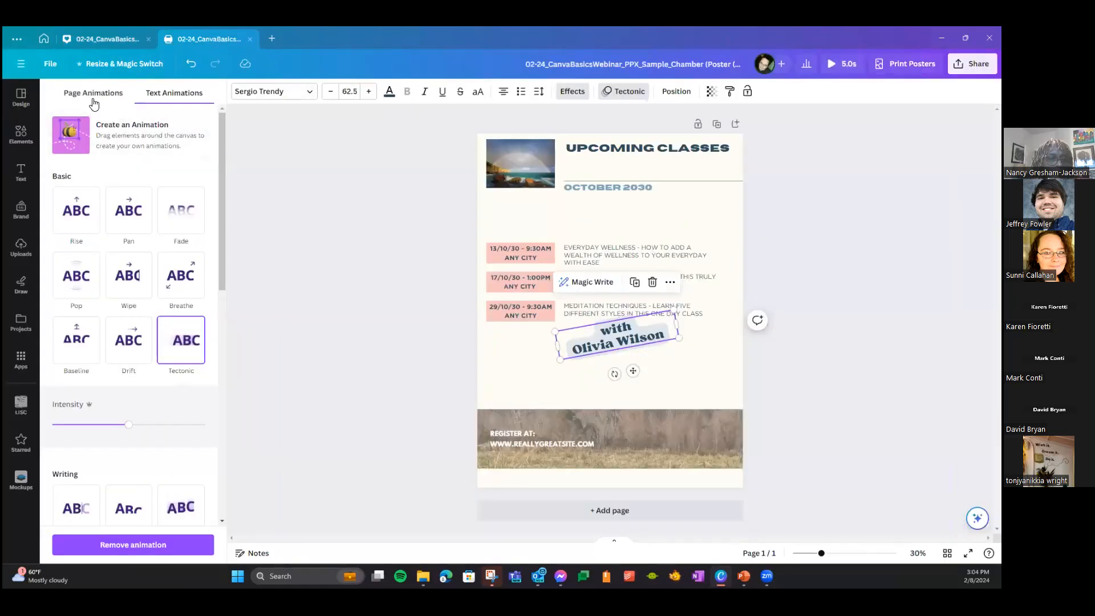
- Try the Sleek page animation on the poster, then apply the Party page animation instead
{"action": "left_click", "coordinate": [122, 211]}
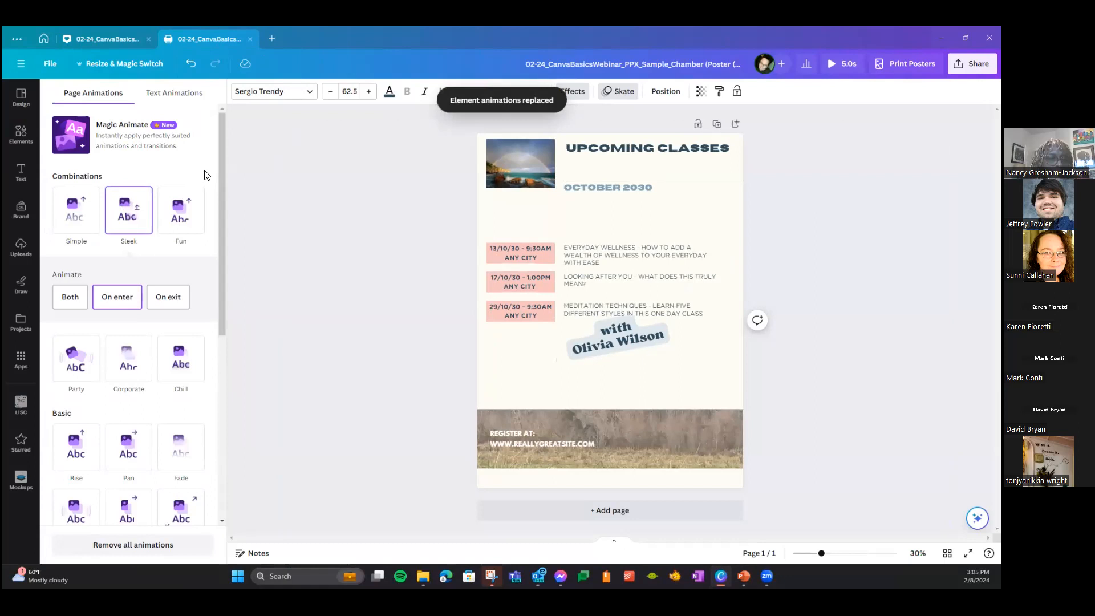
{"action": "left_click", "coordinate": [75, 359]}
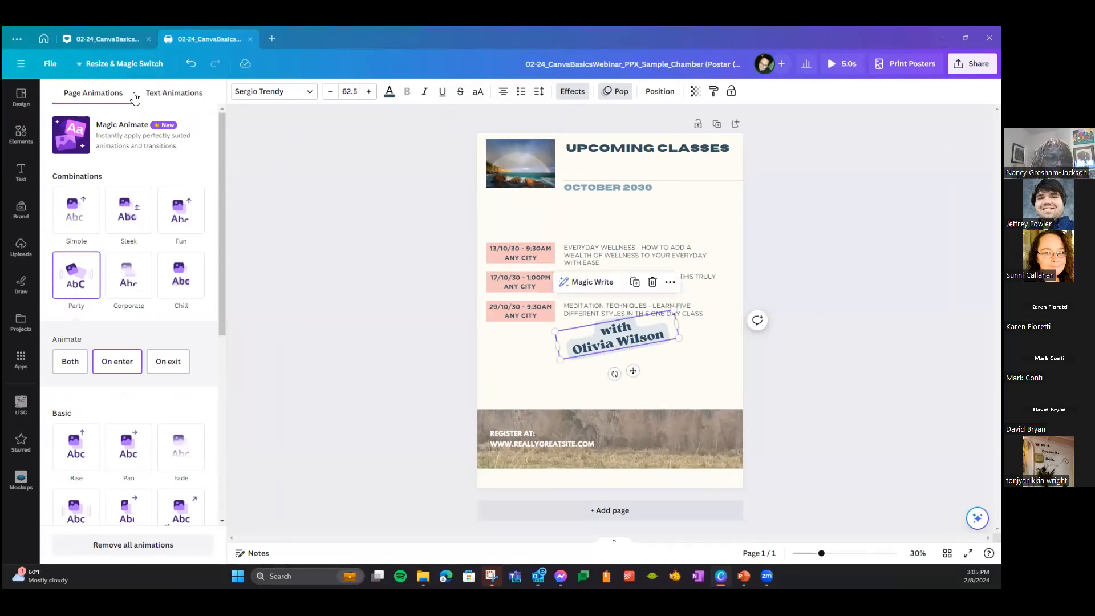
{"action": "left_click", "coordinate": [174, 93]}
{"action": "left_click", "coordinate": [93, 93]}
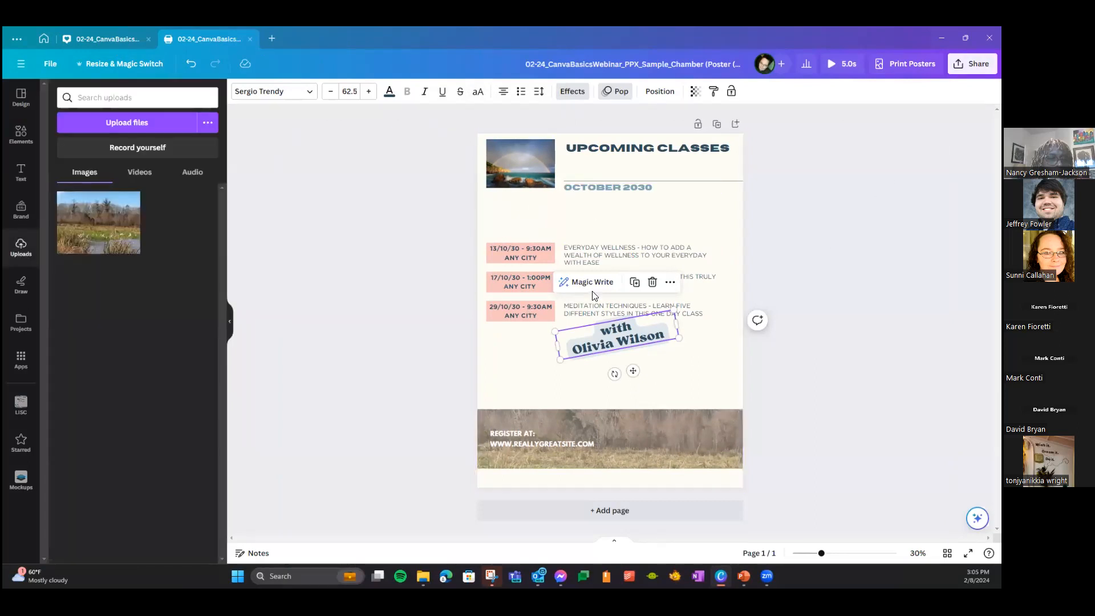
- Examine the sharing options and the file types available for downloading the animated poster
{"action": "left_click", "coordinate": [972, 63]}
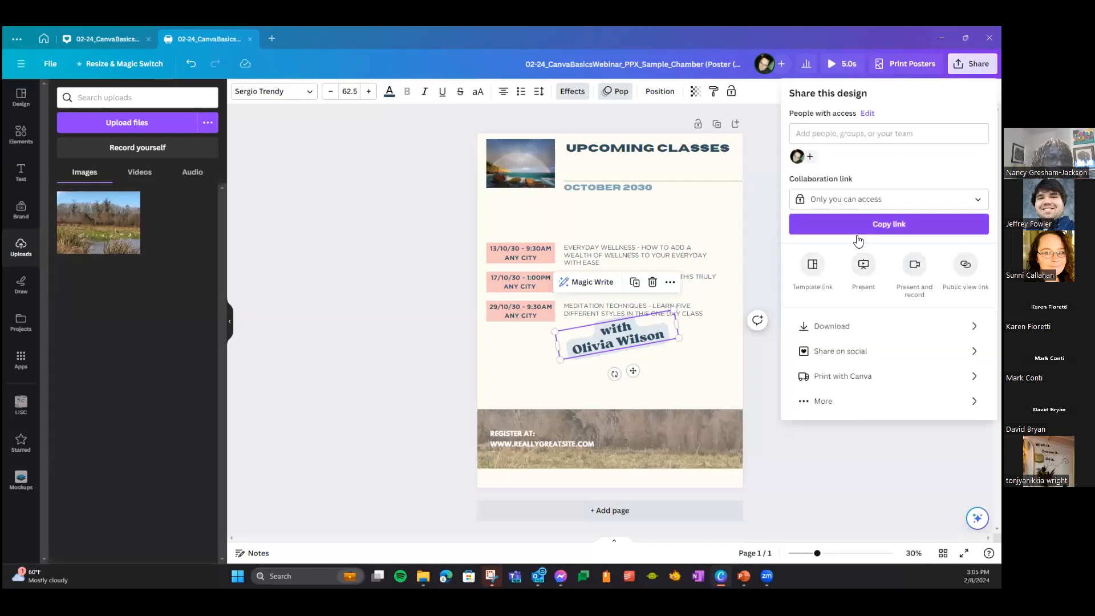
{"action": "left_click", "coordinate": [835, 326]}
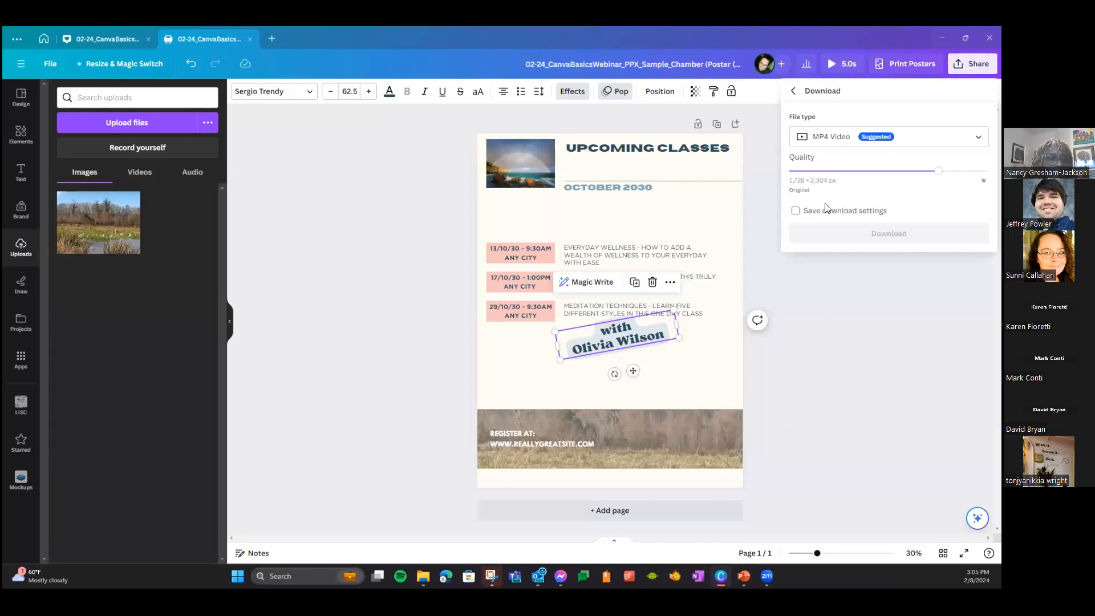
{"action": "left_click", "coordinate": [823, 138]}
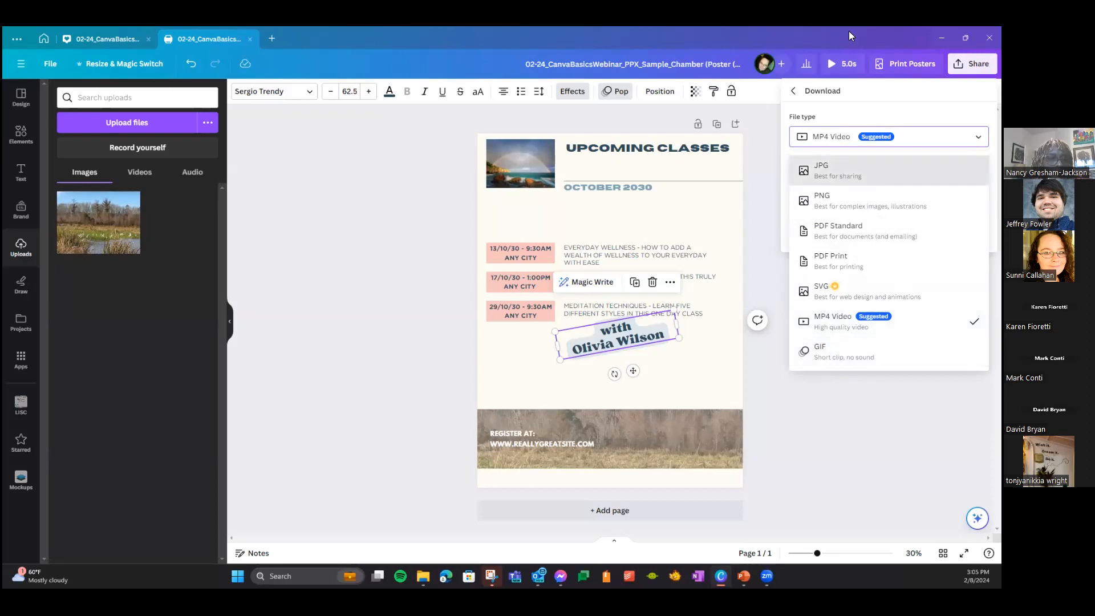
{"action": "left_click", "coordinate": [763, 212]}
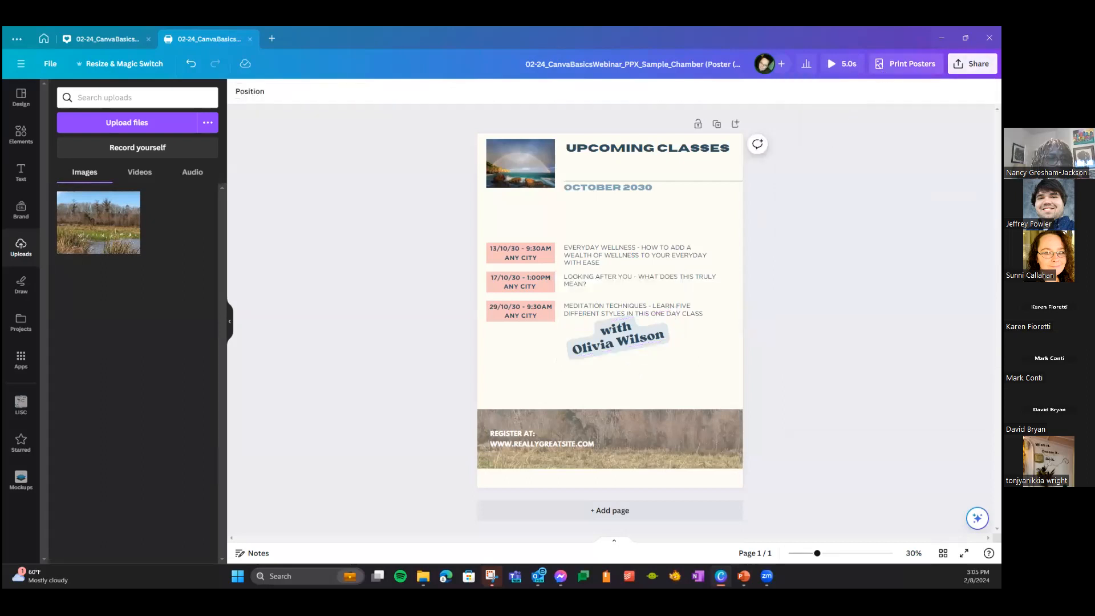
- Examine the poster print order options, including size, finish, framing and quantity
{"action": "left_click", "coordinate": [906, 64]}
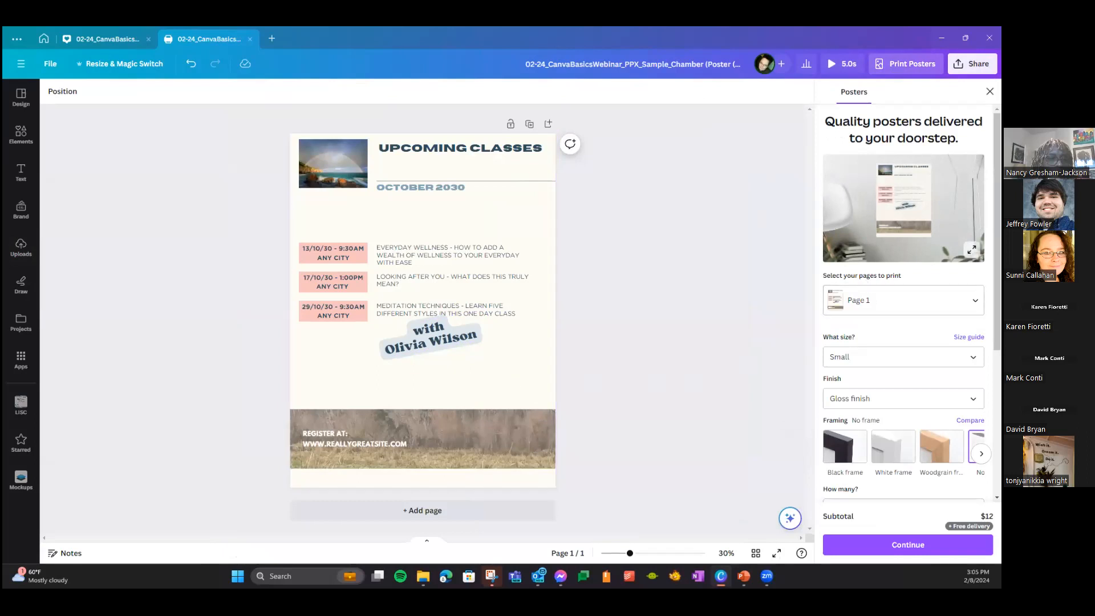
{"action": "scroll", "coordinate": [904, 357], "scroll_direction": "down", "scroll_amount": 4}
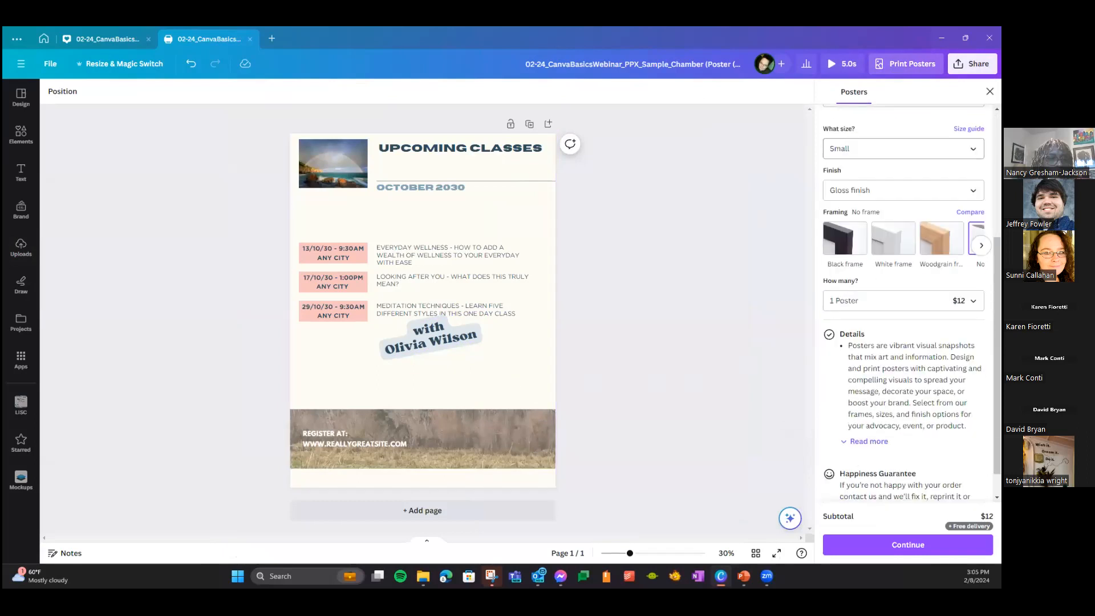
- Review the poster's print preview, page selection and product details, and close the print order options
{"action": "scroll", "coordinate": [904, 302], "scroll_direction": "up", "scroll_amount": 4}
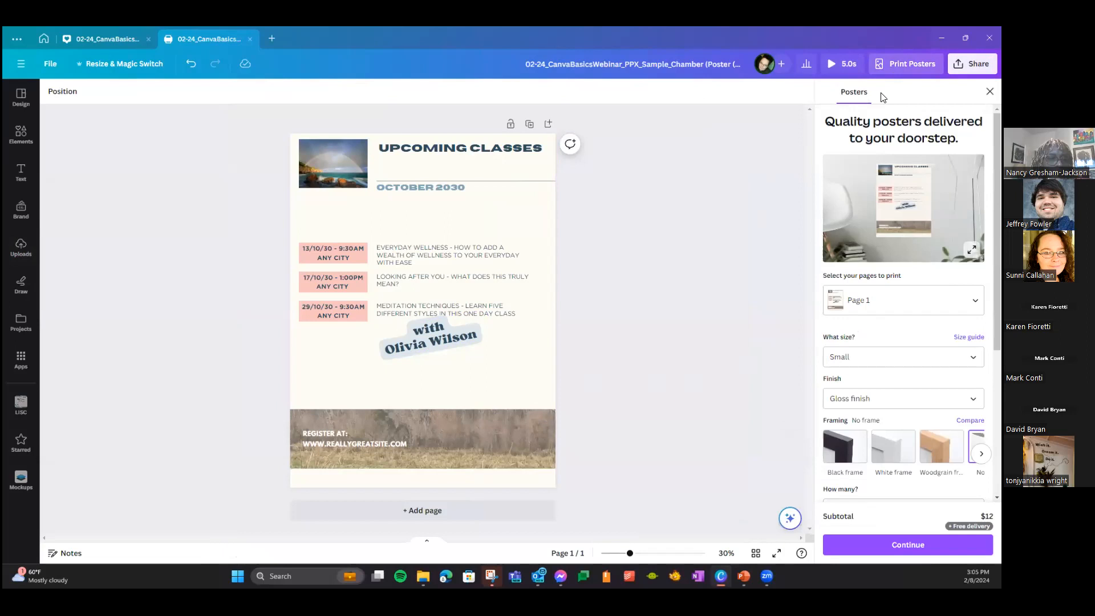
{"action": "scroll", "coordinate": [904, 302], "scroll_direction": "down", "scroll_amount": 4}
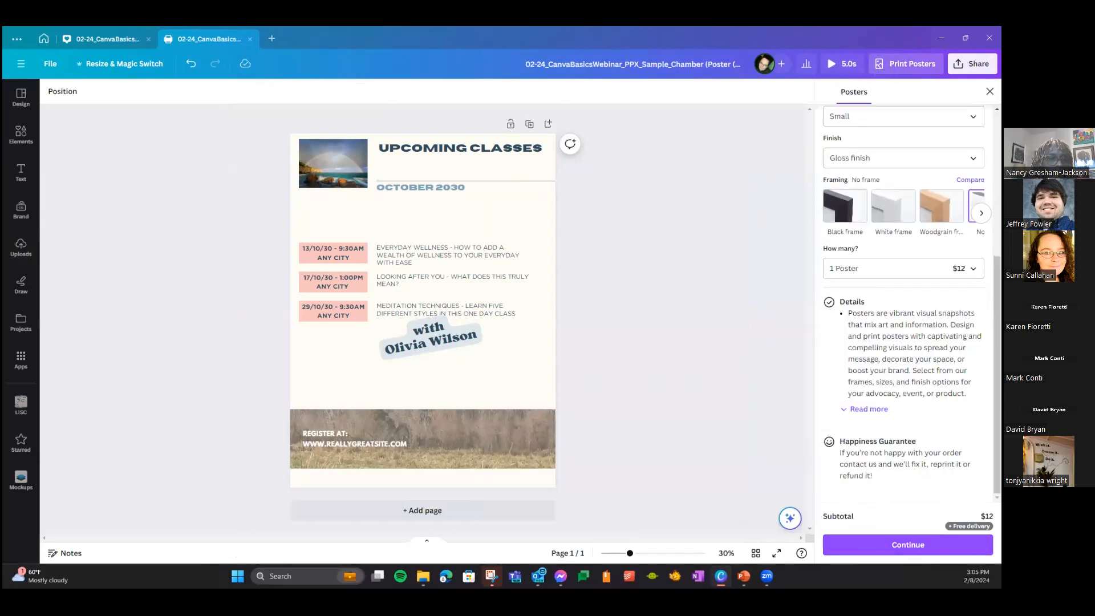
{"action": "scroll", "coordinate": [885, 349], "scroll_direction": "up", "scroll_amount": 4}
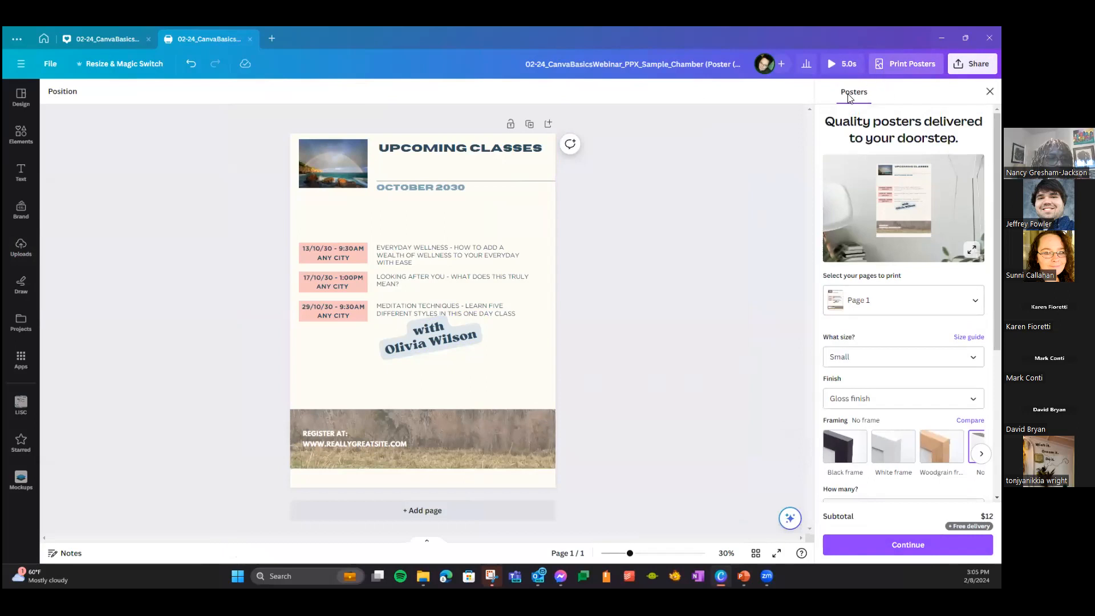
{"action": "left_click", "coordinate": [990, 91]}
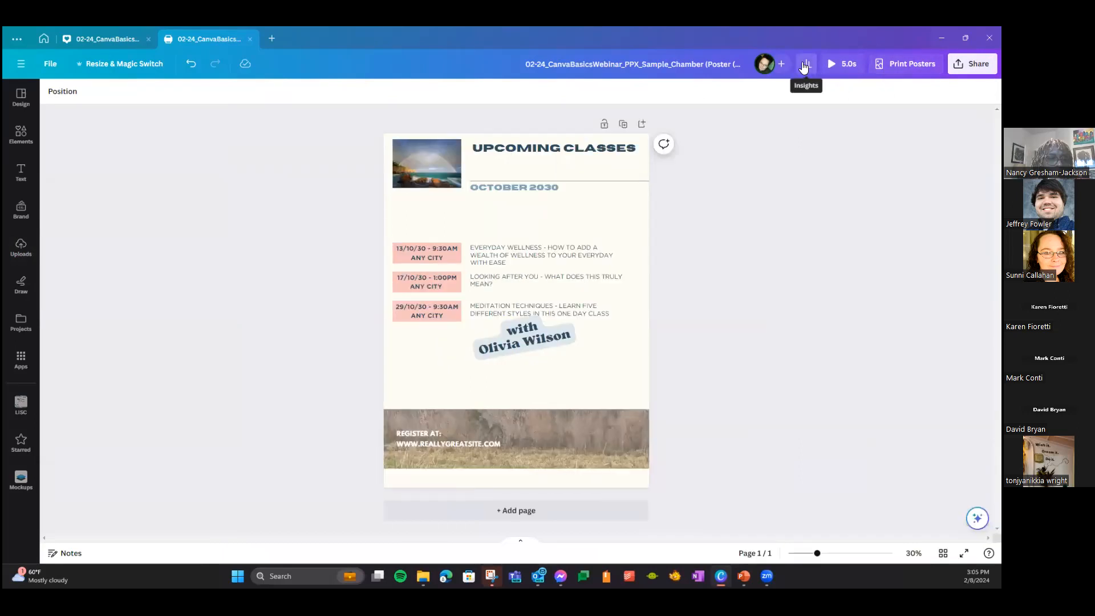
- Share the poster with Hometown Warrenton's team, trying the Can comment permission before setting it to Can edit
{"action": "left_click", "coordinate": [782, 65]}
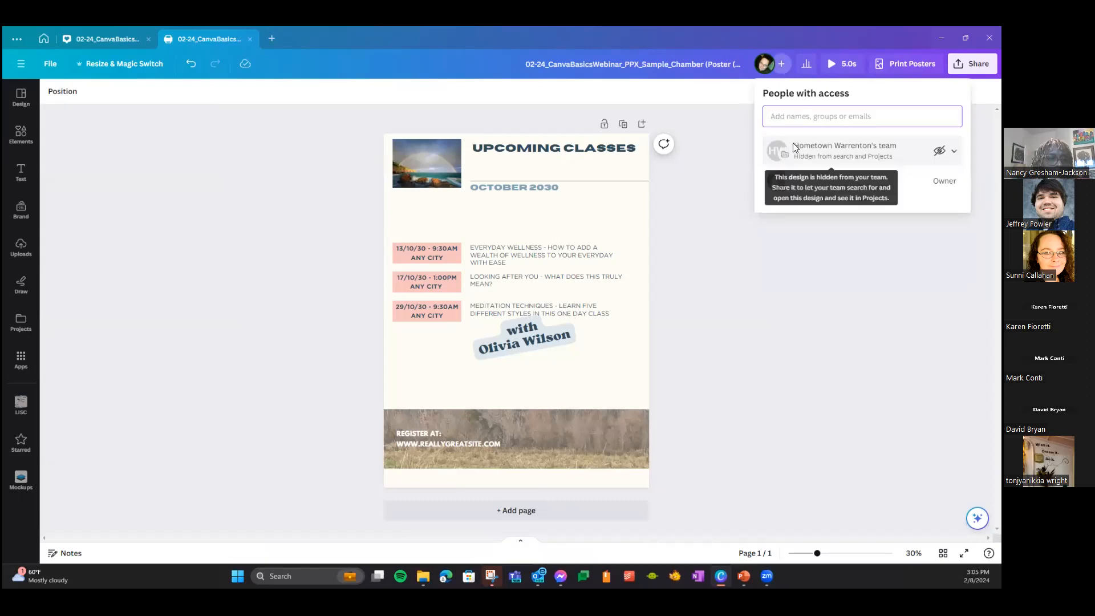
{"action": "left_click", "coordinate": [782, 65]}
{"action": "left_click", "coordinate": [782, 65]}
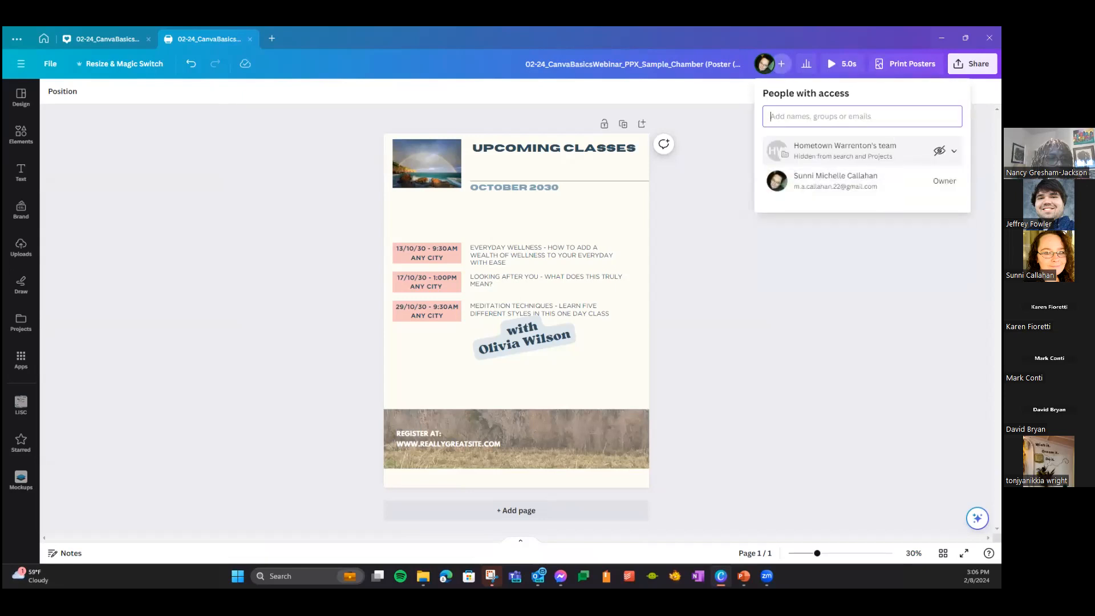
{"action": "left_click", "coordinate": [944, 150]}
{"action": "left_click", "coordinate": [879, 201]}
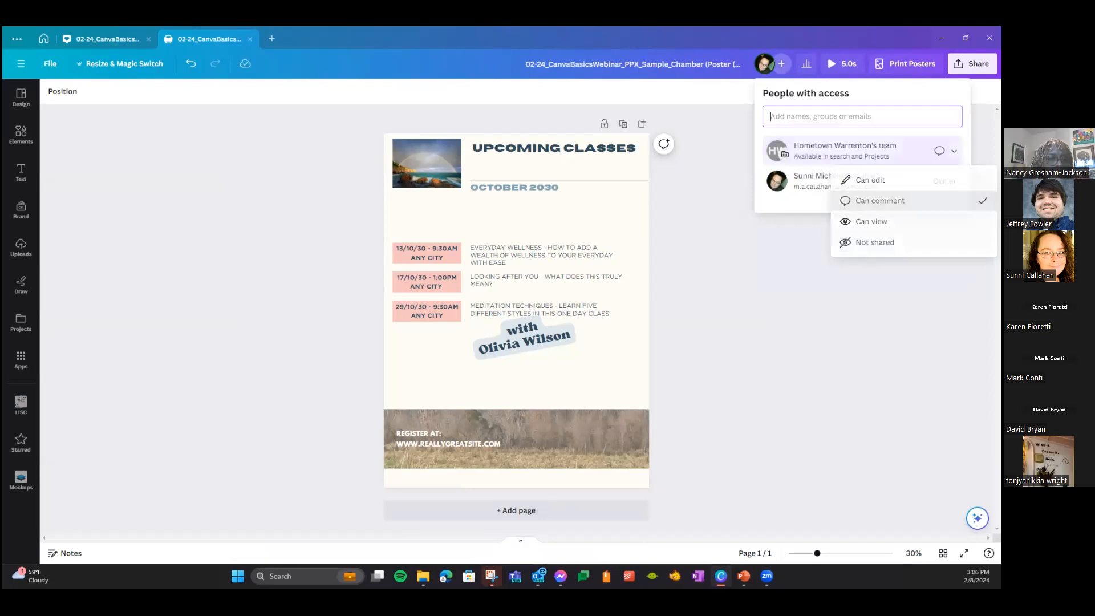
{"action": "left_click", "coordinate": [897, 188]}
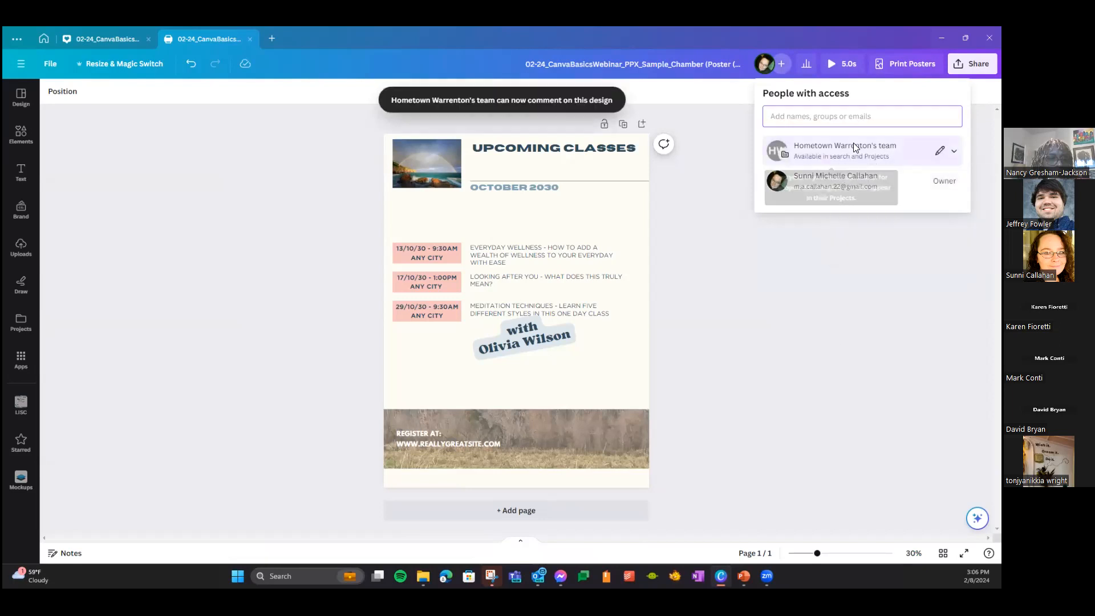
- Examine the poster's view insights and their sharing option, and briefly reopen the print order options
{"action": "left_click", "coordinate": [807, 67]}
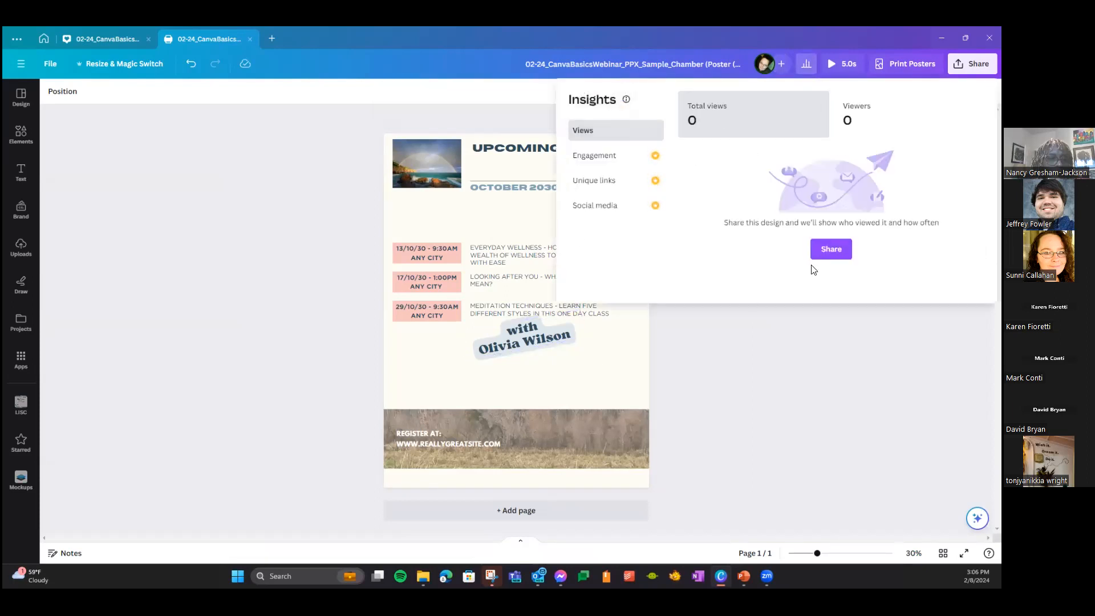
{"action": "left_click", "coordinate": [831, 251]}
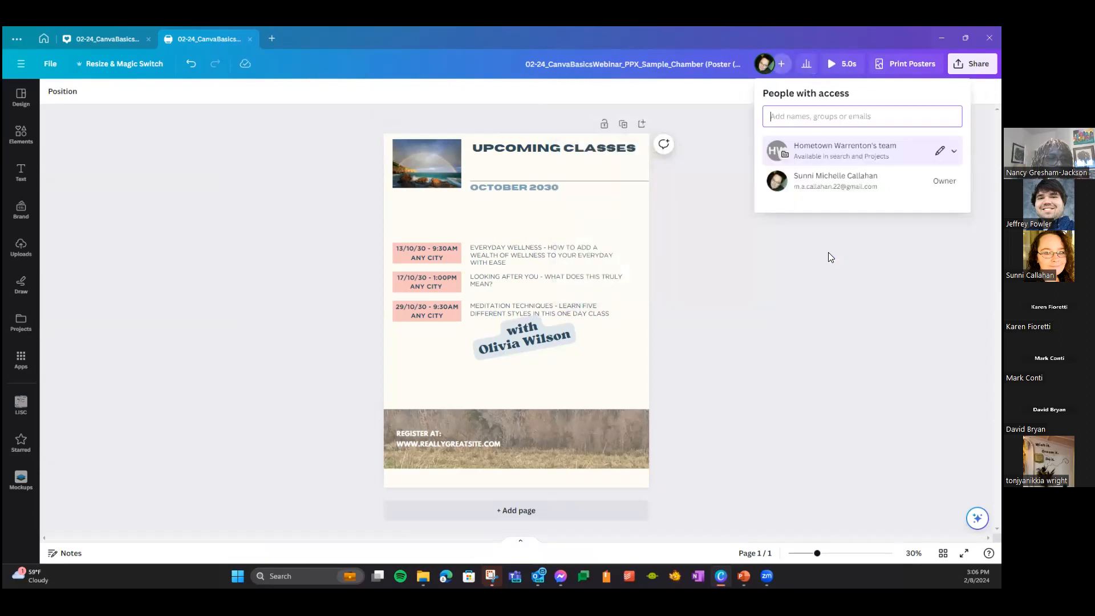
{"action": "left_click", "coordinate": [808, 65]}
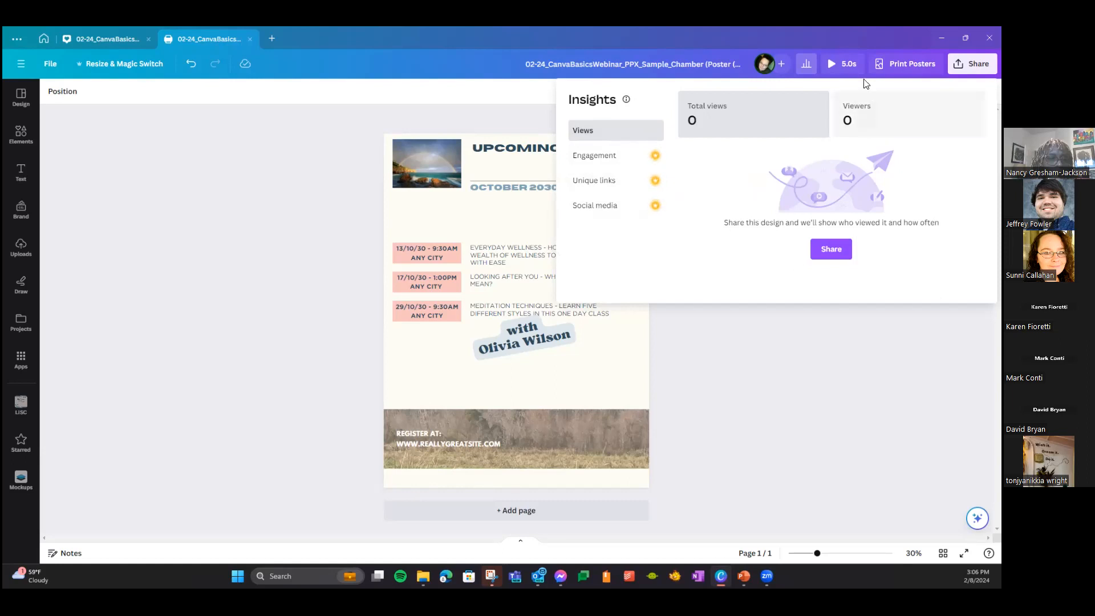
{"action": "left_click", "coordinate": [906, 63]}
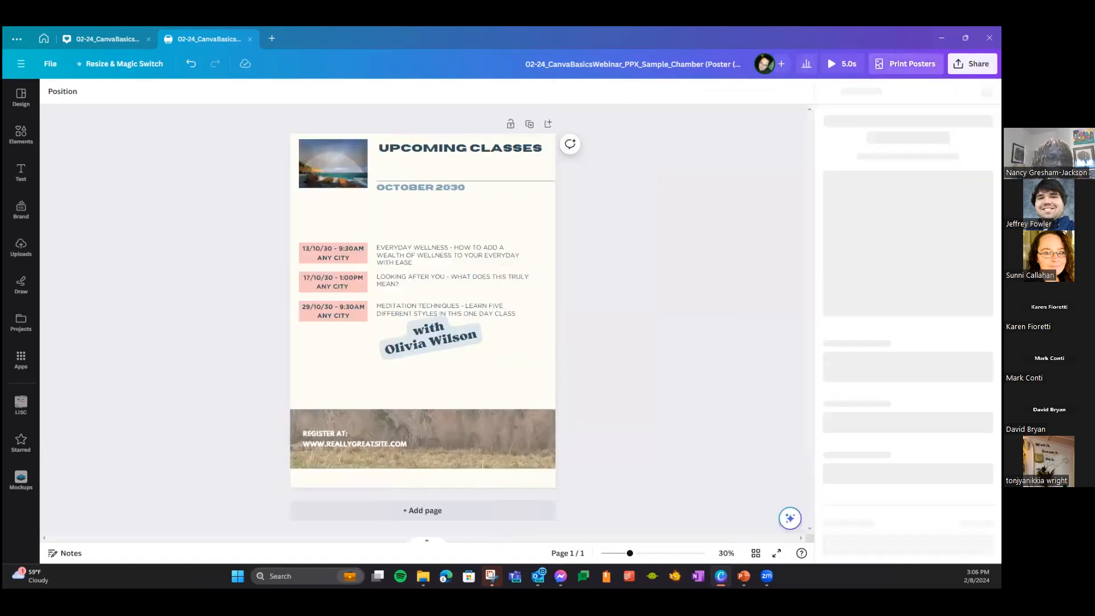
{"action": "key", "text": "Escape"}
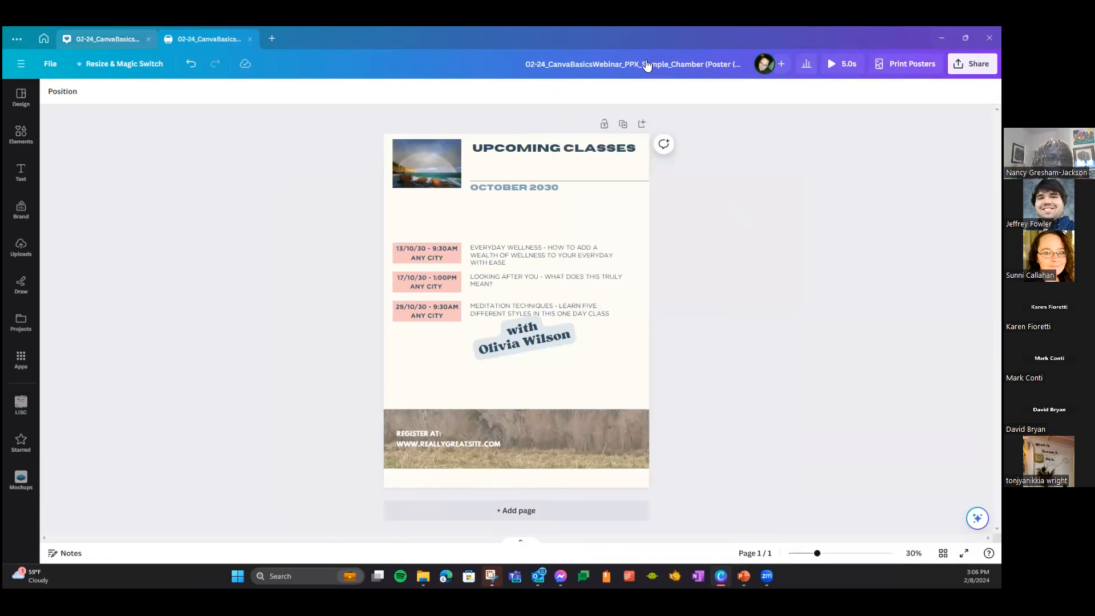
- Switch to the original Upcoming Classes Facebook post design and duplicate its page twice
{"action": "left_click", "coordinate": [105, 34]}
{"action": "key", "text": "Escape"}
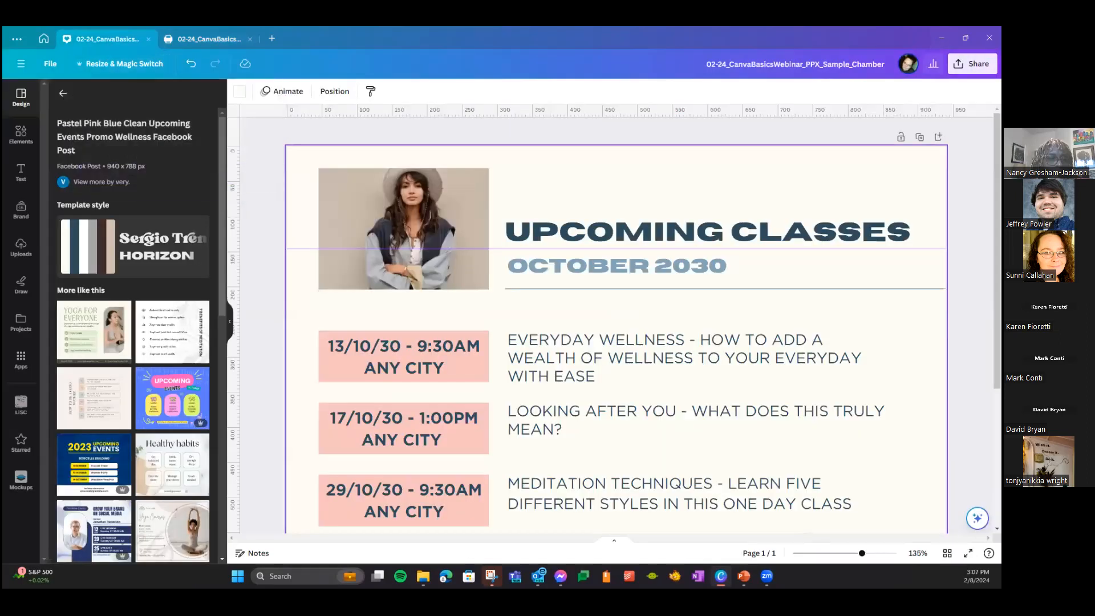
{"action": "left_click", "coordinate": [919, 136]}
{"action": "left_click", "coordinate": [901, 137]}
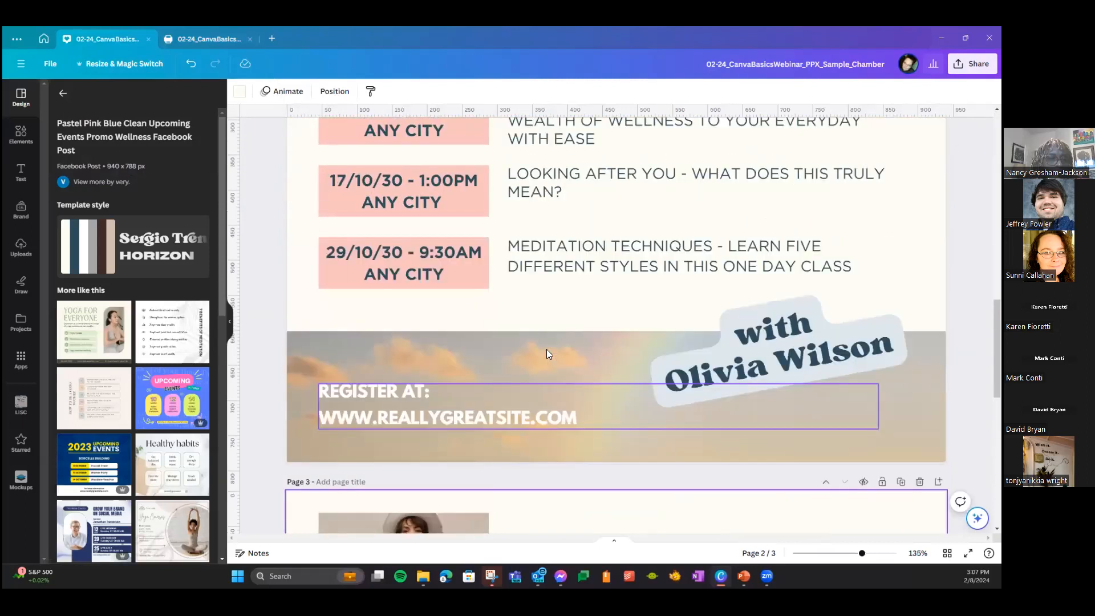